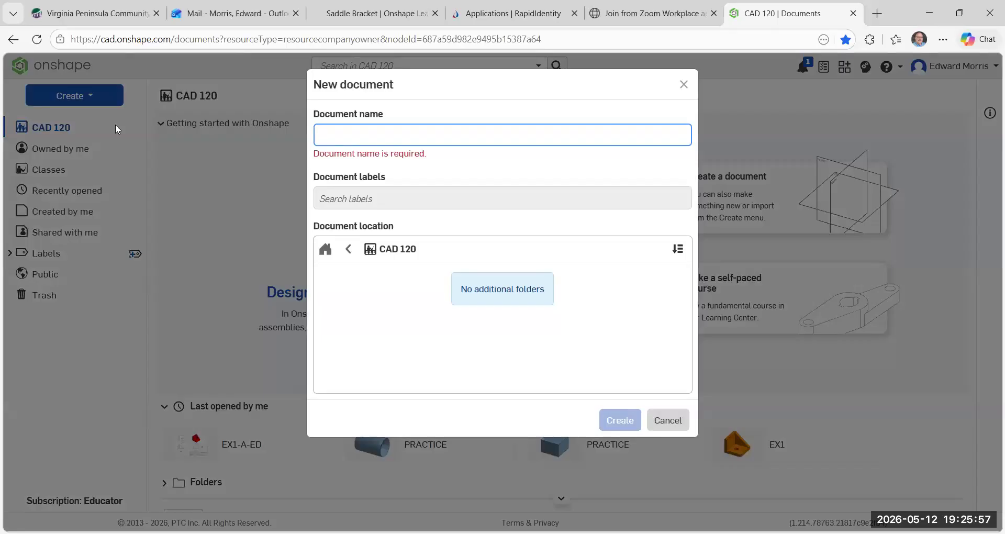
# Create a new document named EX2-A-ED in the CAD 120 location.
pyautogui.write('EX')
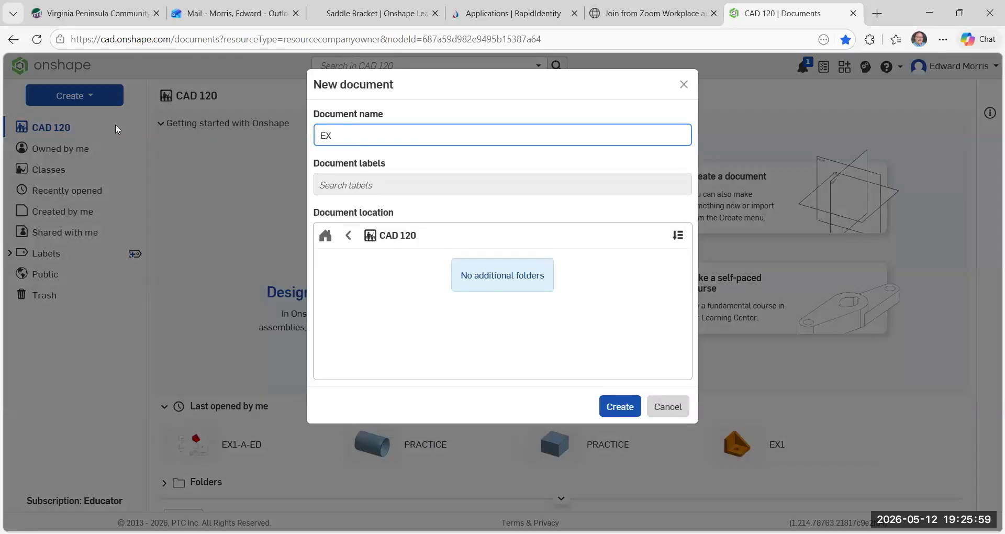
pyautogui.write('2-')
pyautogui.write('A-ED')
pyautogui.click(620, 407)
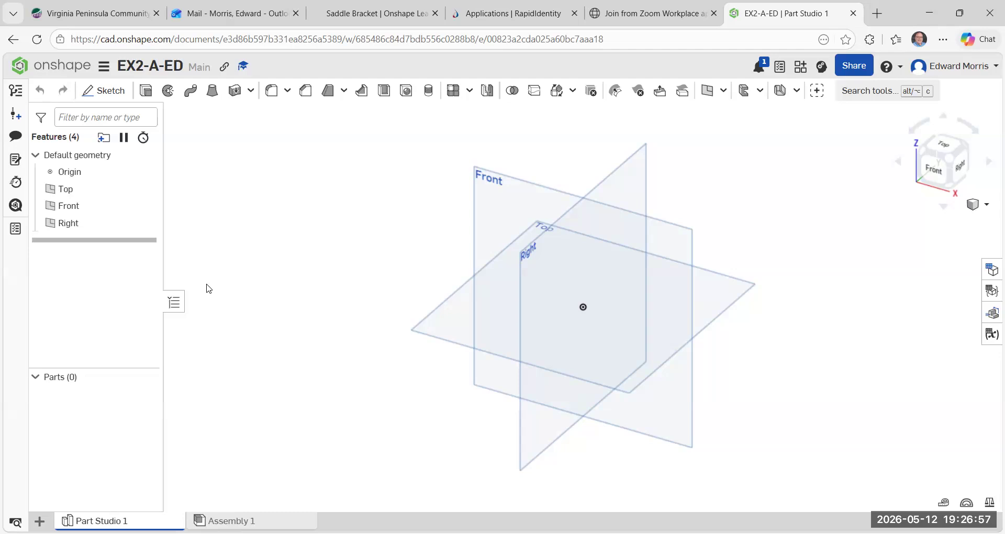
pyautogui.click(111, 98)
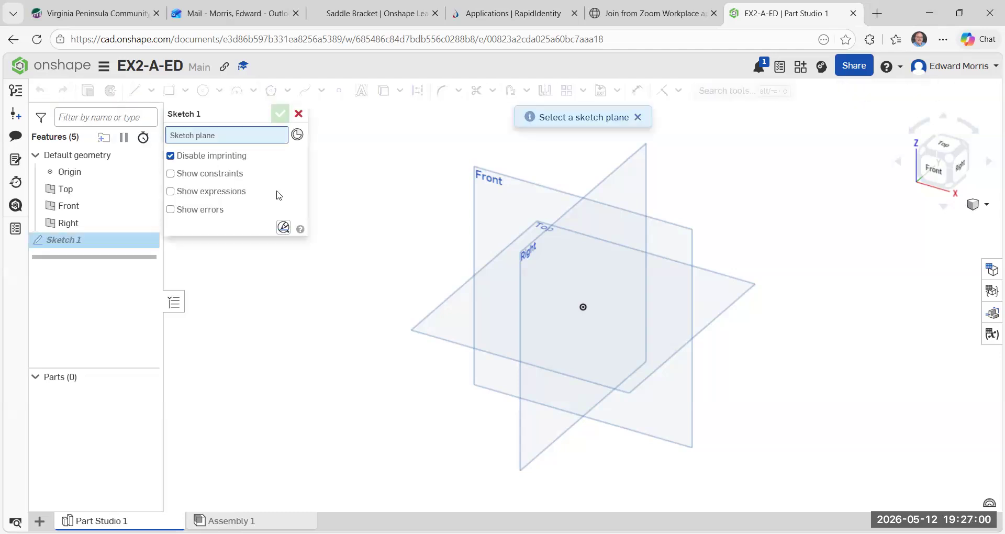
pyautogui.click(506, 180)
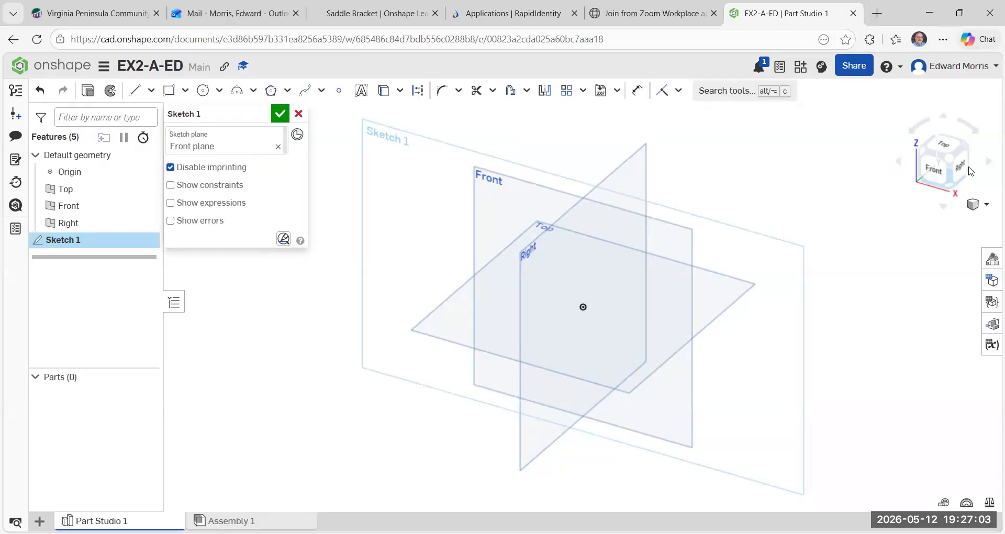
pyautogui.click(939, 172)
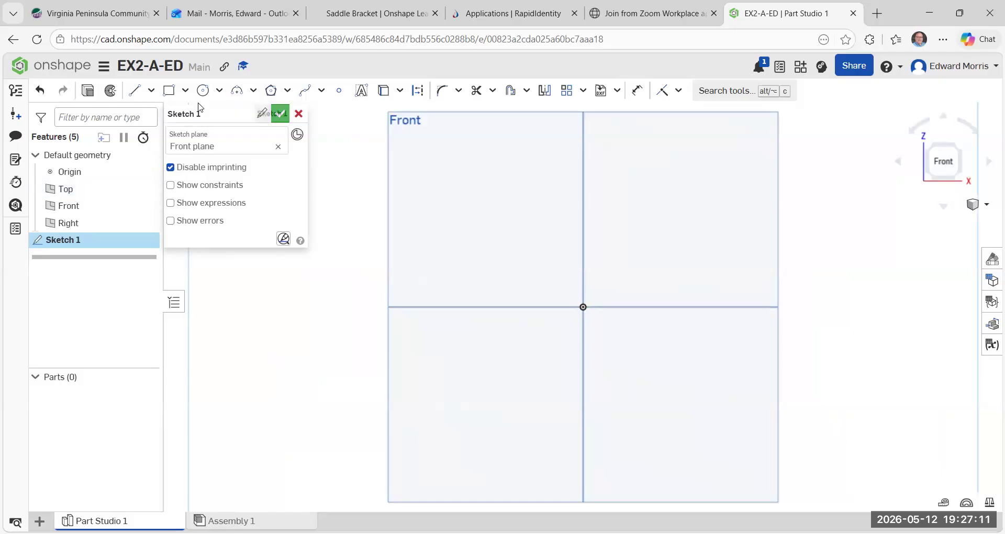
pyautogui.click(185, 91)
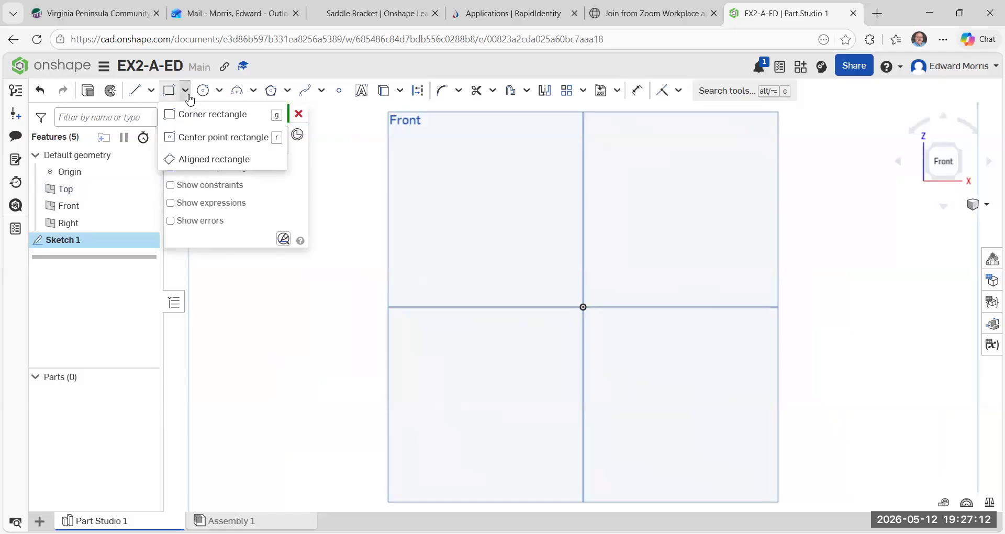
pyautogui.click(210, 138)
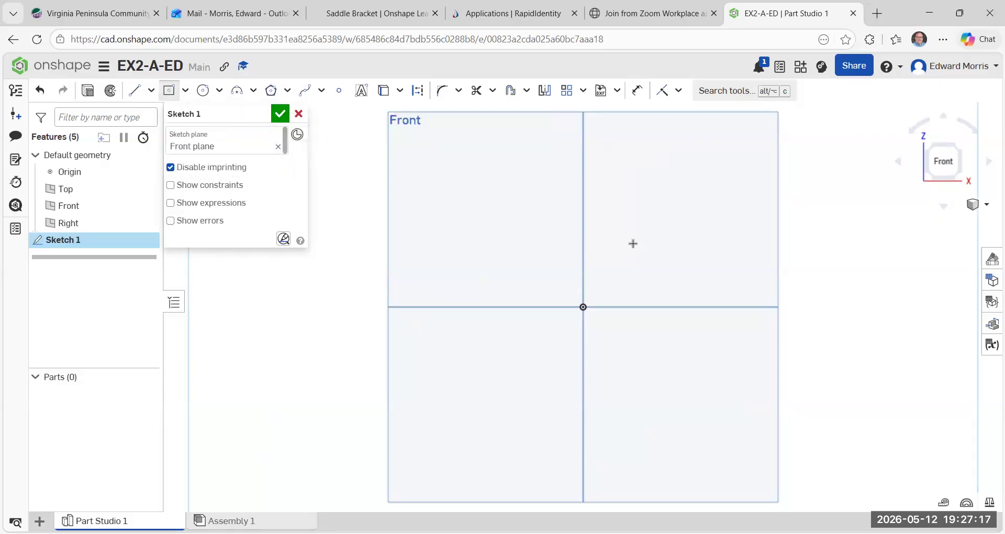
pyautogui.click(583, 306)
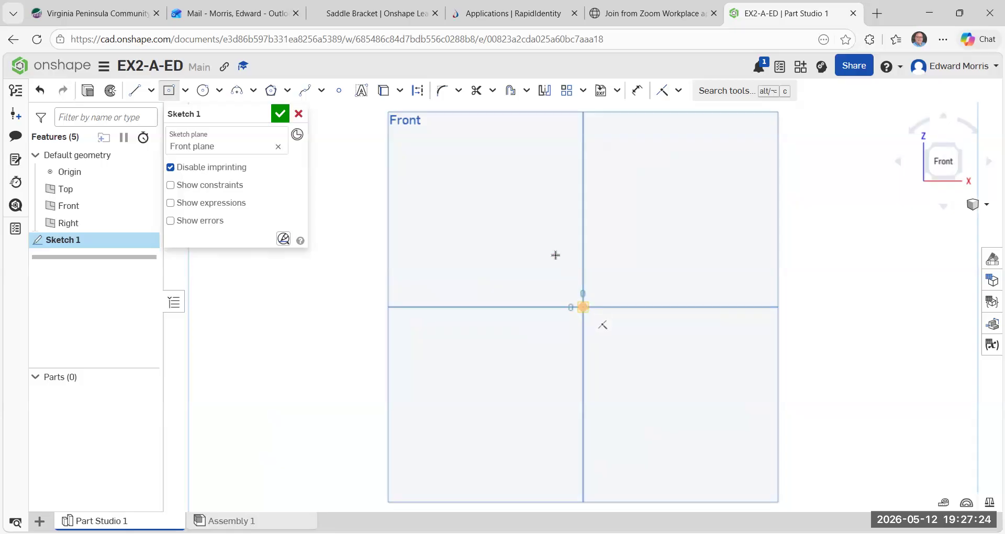
pyautogui.click(419, 214)
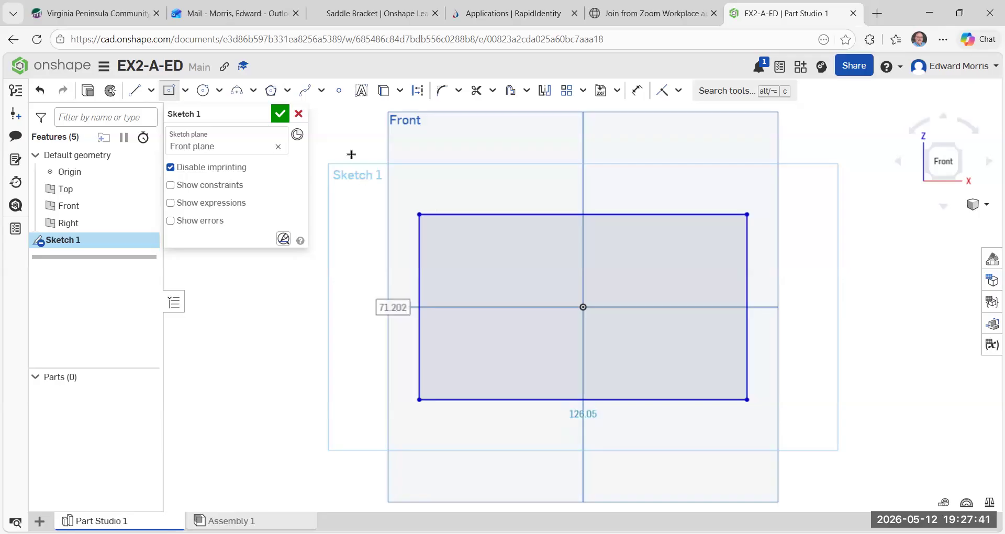
pyautogui.click(298, 114)
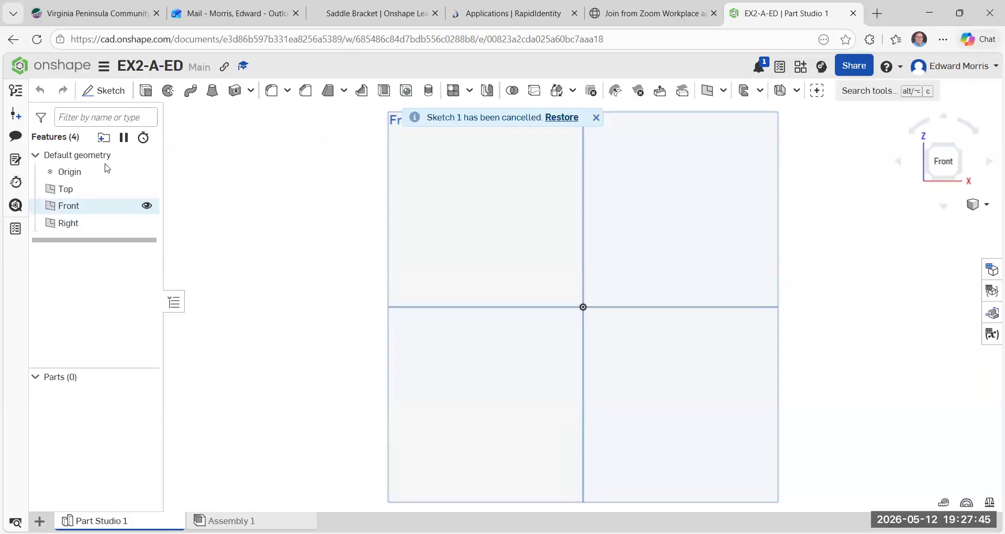
# Set the workspace's default length unit to inch with two display decimals (0.12).
pyautogui.click(106, 69)
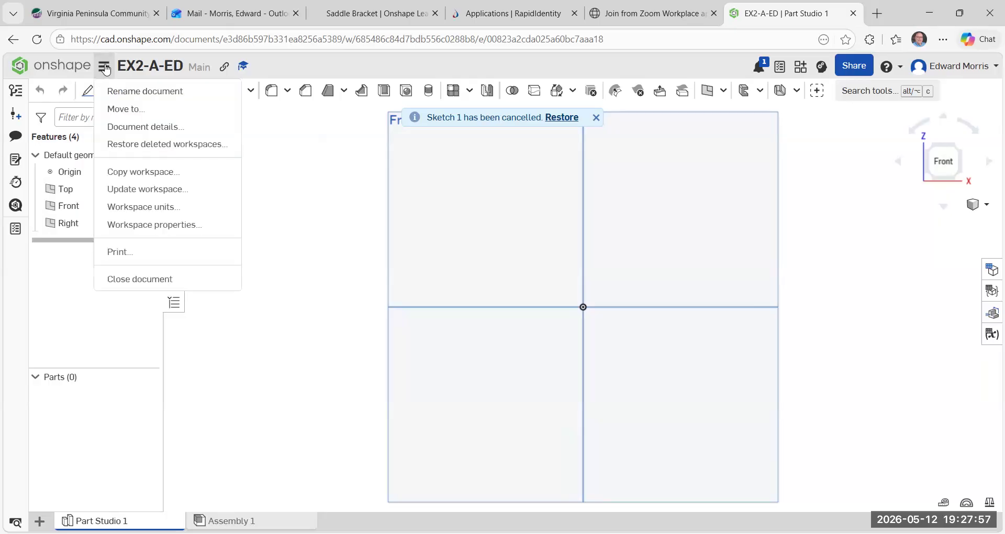
pyautogui.click(154, 207)
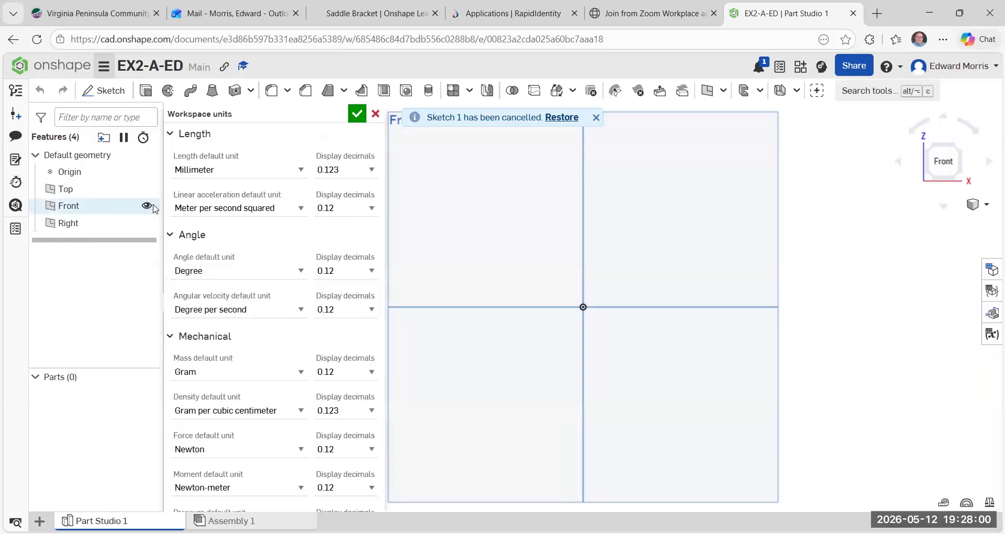
pyautogui.click(302, 170)
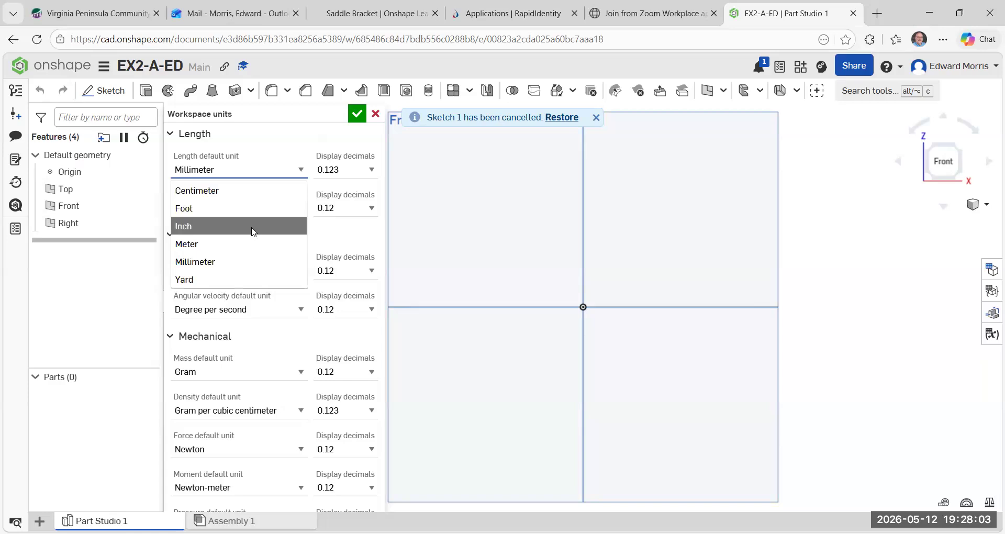
pyautogui.click(253, 230)
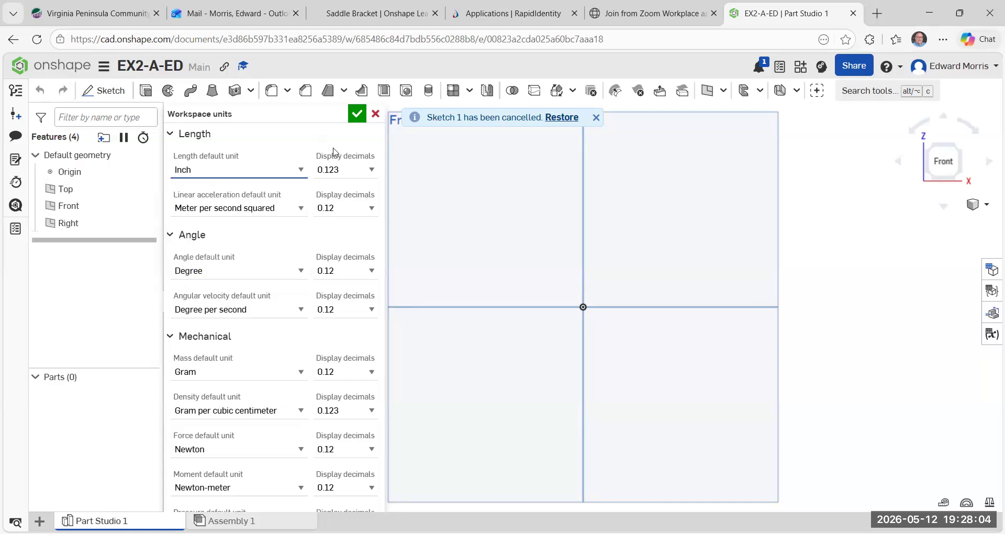
pyautogui.click(370, 181)
pyautogui.click(348, 232)
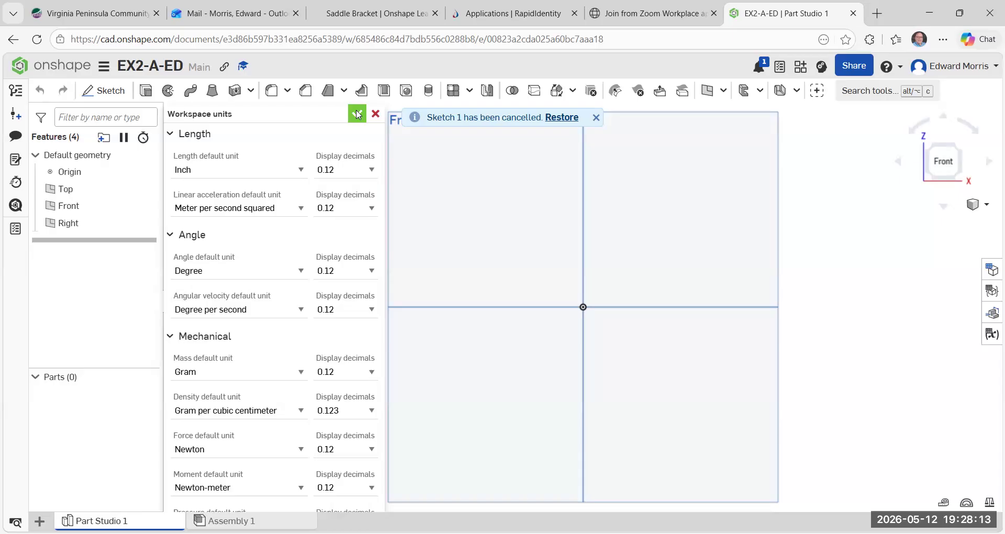
pyautogui.click(357, 114)
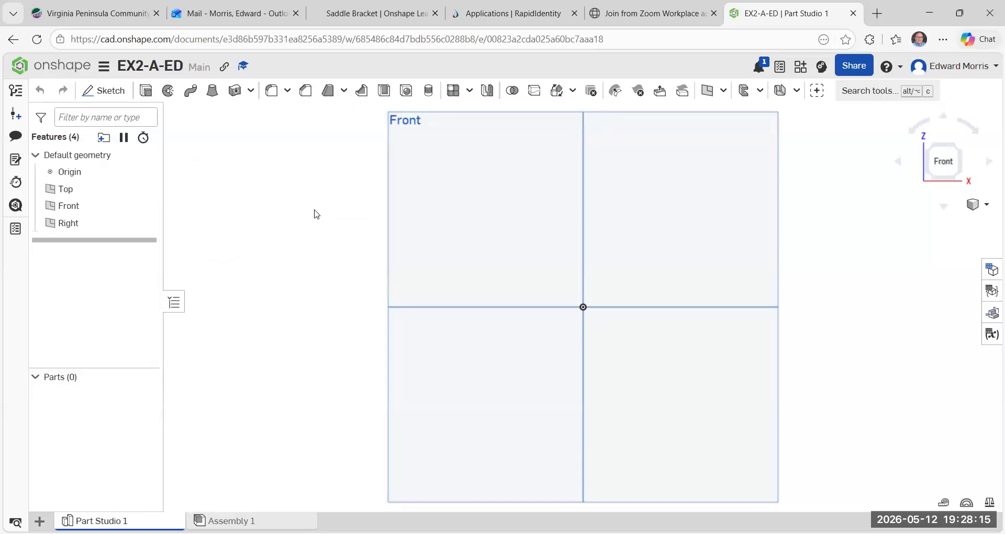
# Sketch a center point rectangle about 4.96 by 2.9 in on the Front plane, centred on the origin.
pyautogui.click(104, 93)
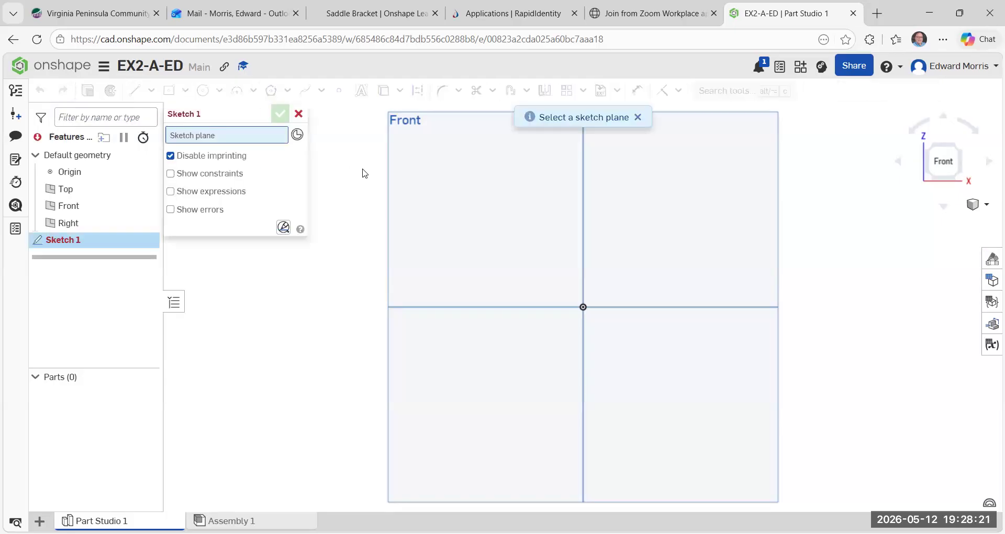
pyautogui.click(431, 148)
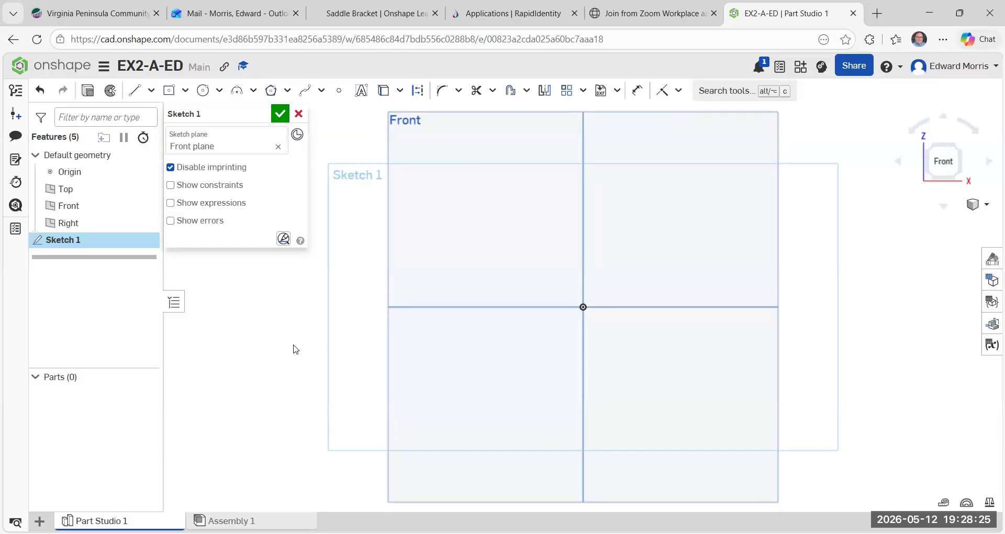
pyautogui.click(185, 91)
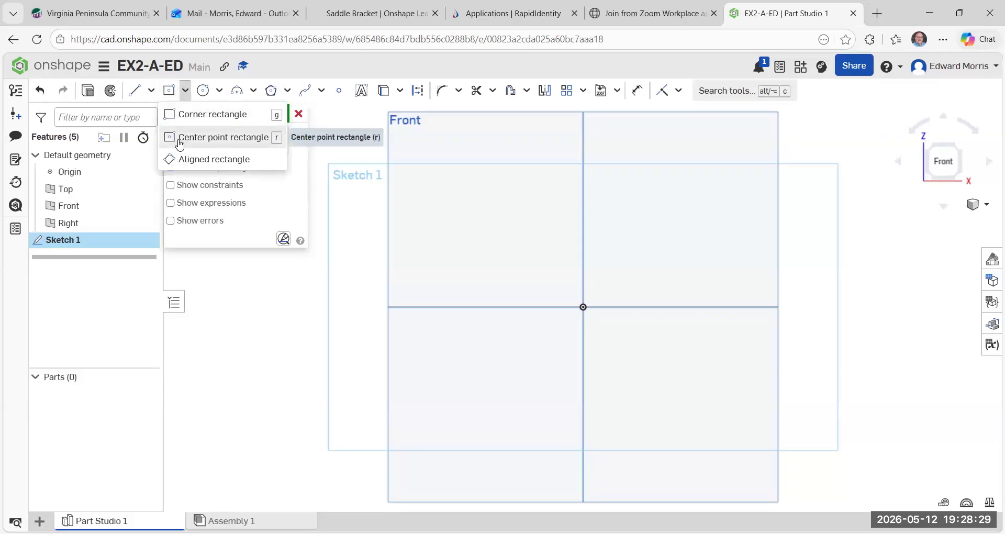
pyautogui.click(209, 139)
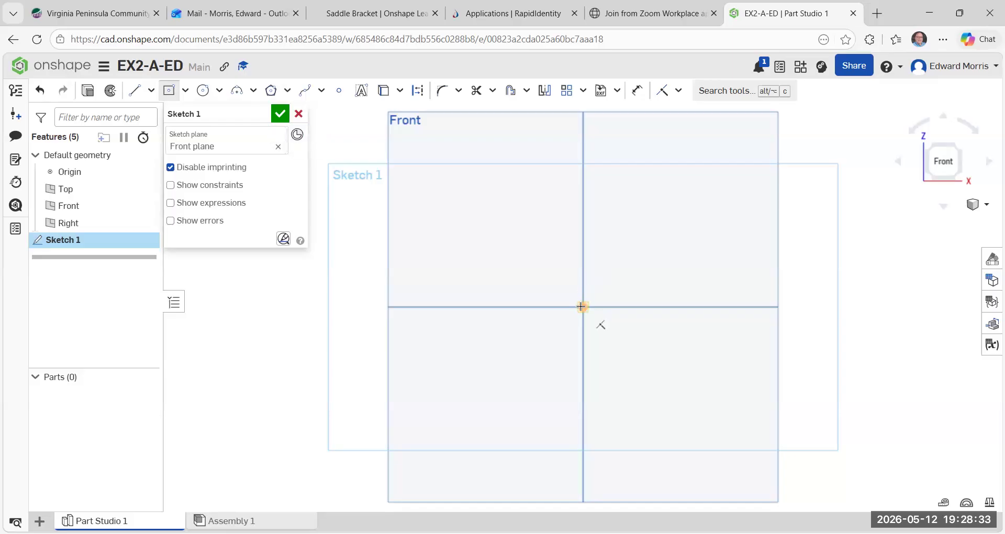
pyautogui.click(582, 306)
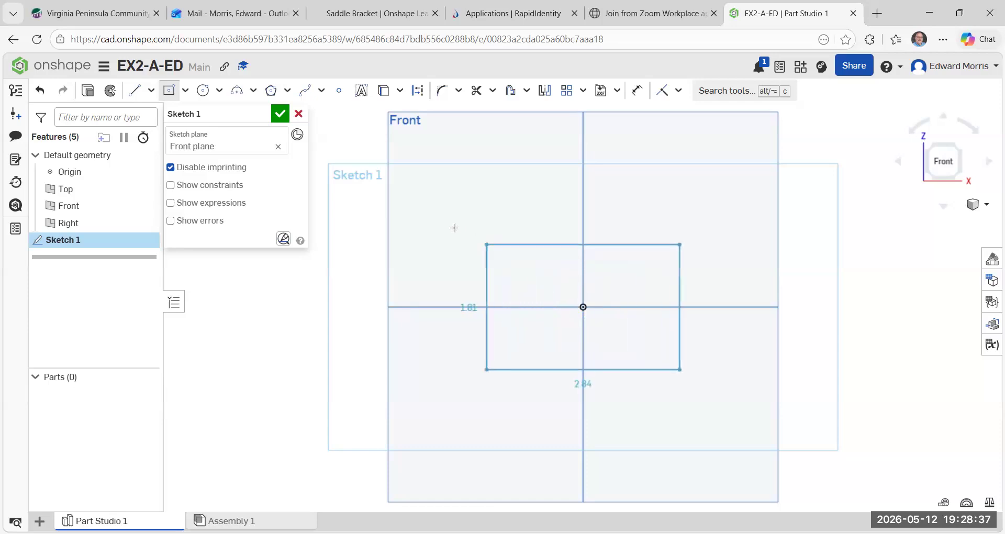
pyautogui.scroll(-1, 421, 212)
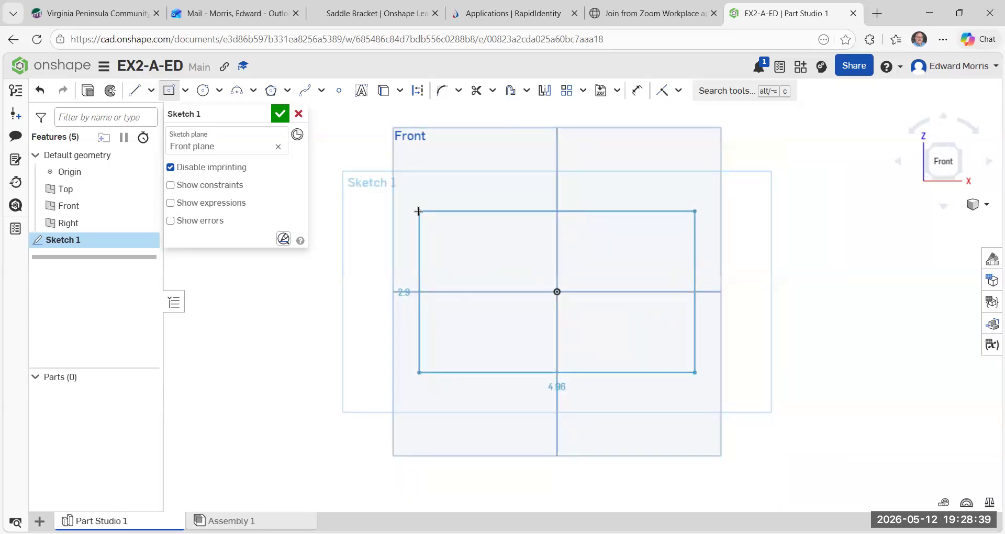
pyautogui.click(419, 211)
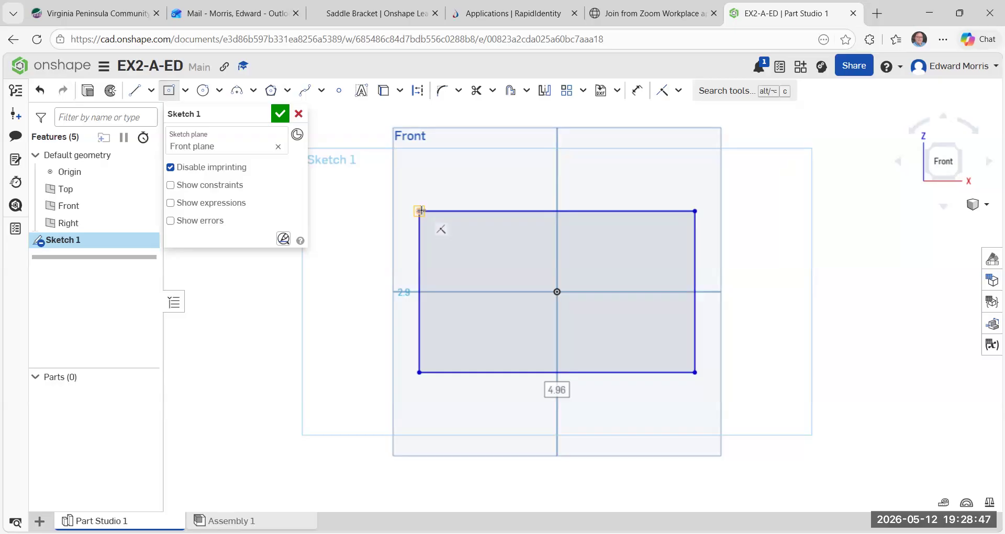
# Set the rectangle's width to 5 in and height to 2.5 in, and finish the sketch.
pyautogui.write('5')
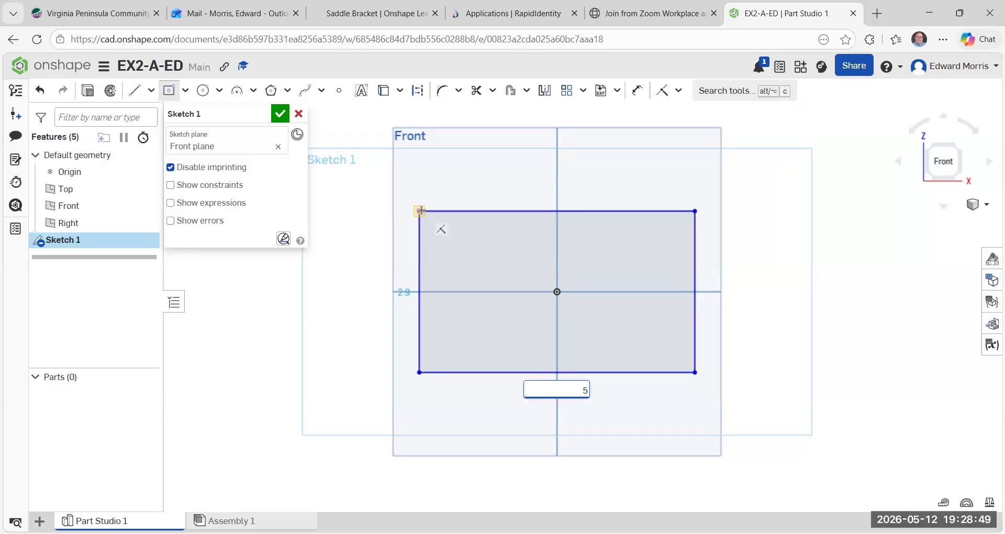
pyautogui.press('Return')
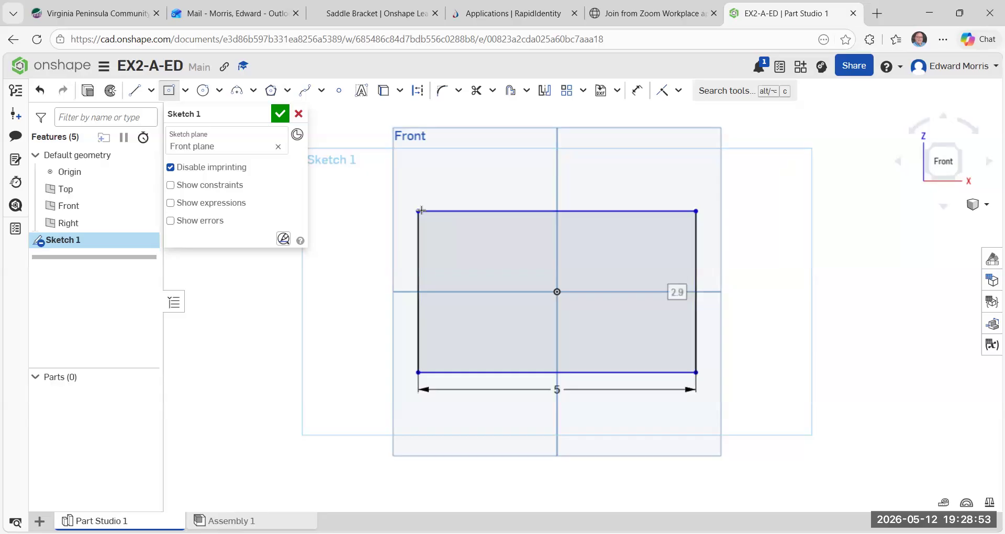
pyautogui.press('Tab')
pyautogui.write('2.5')
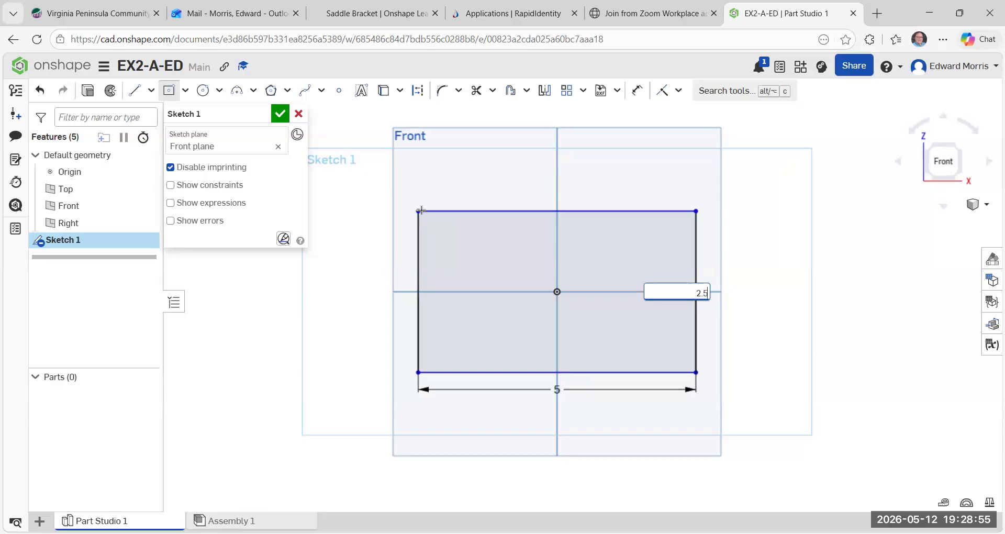
pyautogui.press('Return')
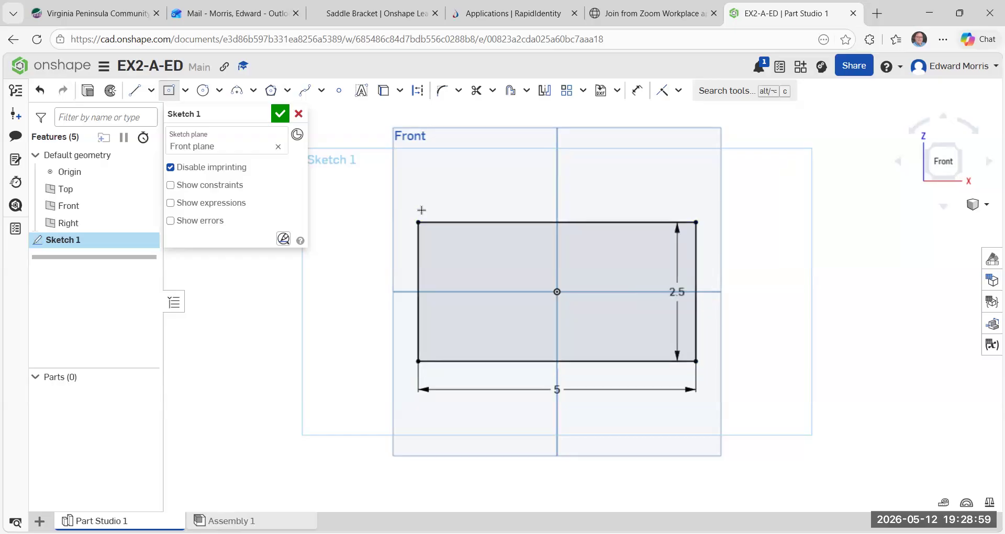
pyautogui.click(279, 115)
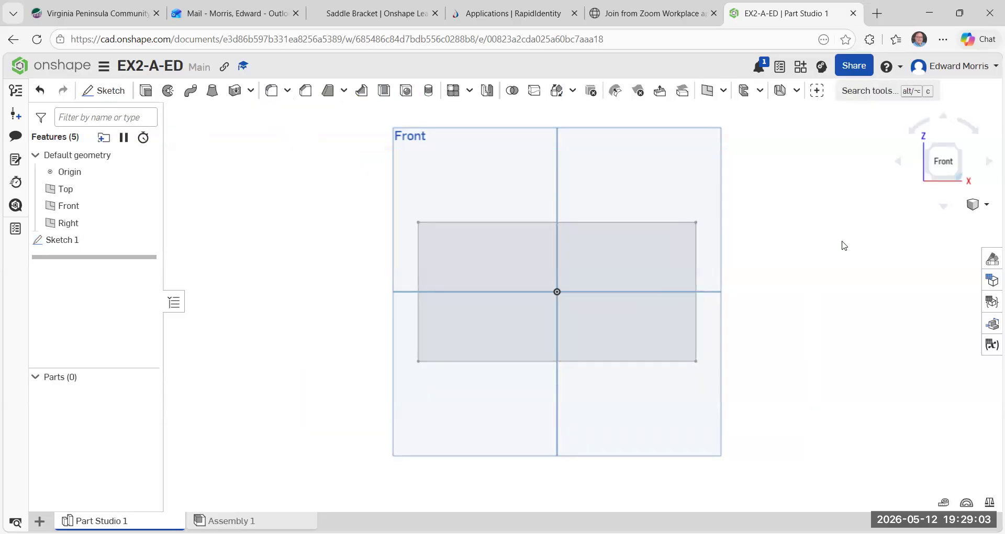
# Extrude the rectangle as a new solid 3 in deep, with the direction reversed to go behind the Front plane.
pyautogui.click(961, 153)
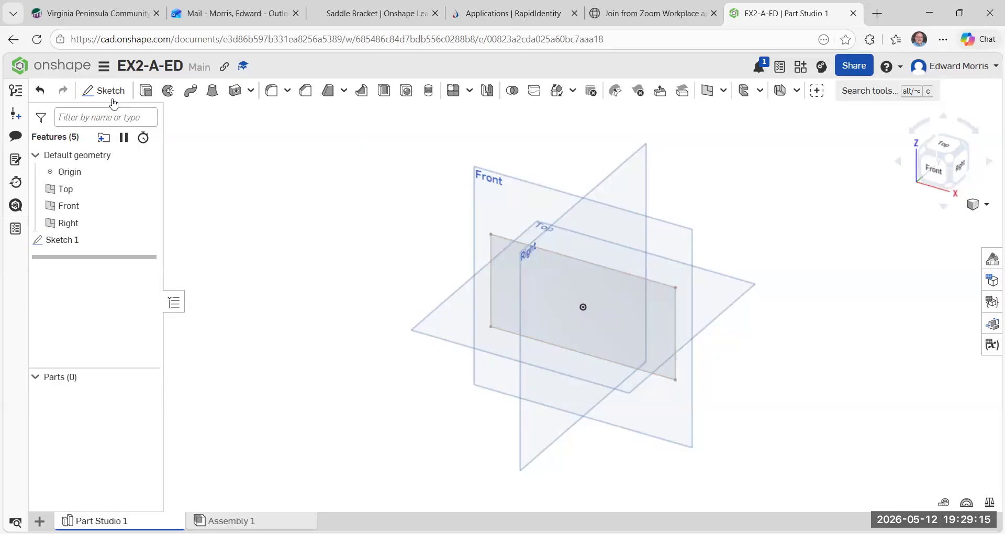
pyautogui.click(146, 91)
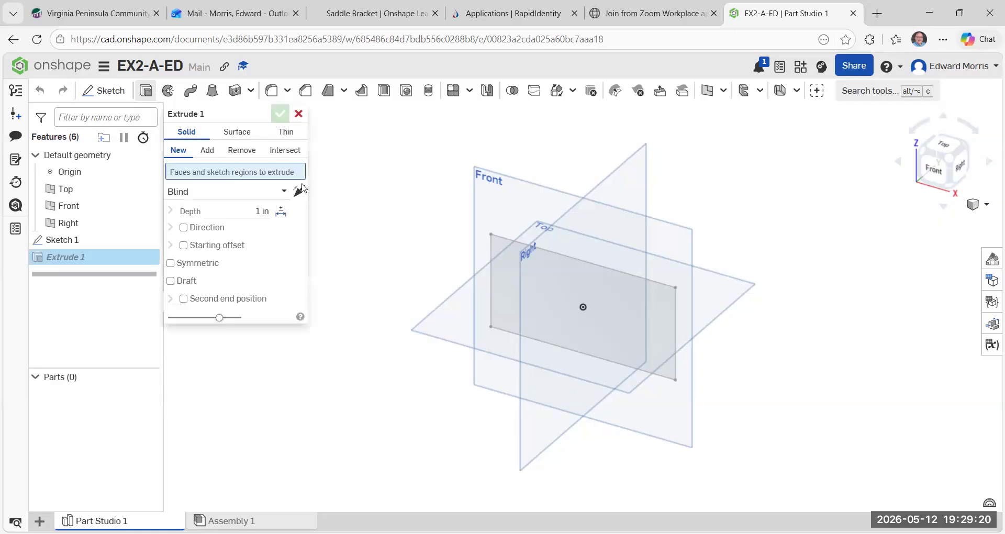
pyautogui.click(579, 269)
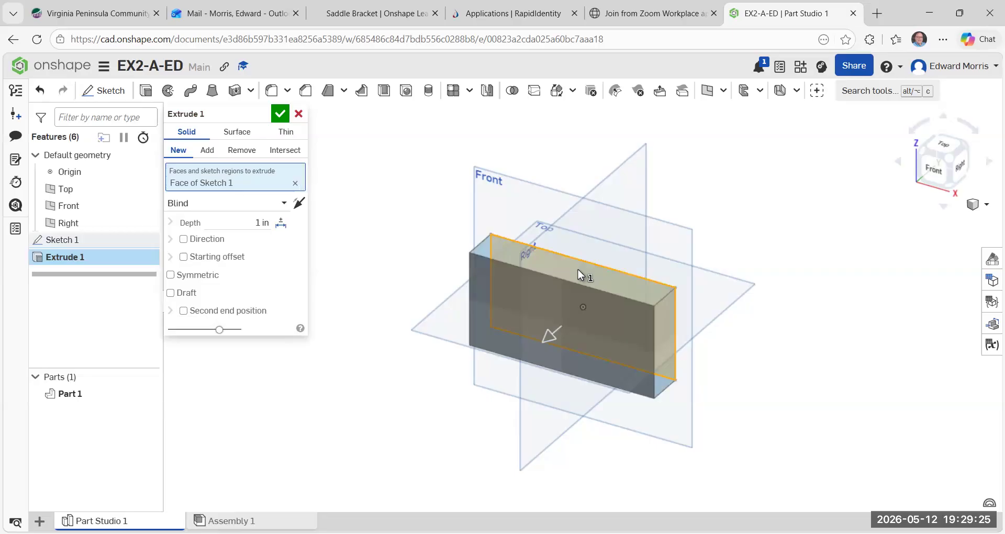
pyautogui.click(300, 203)
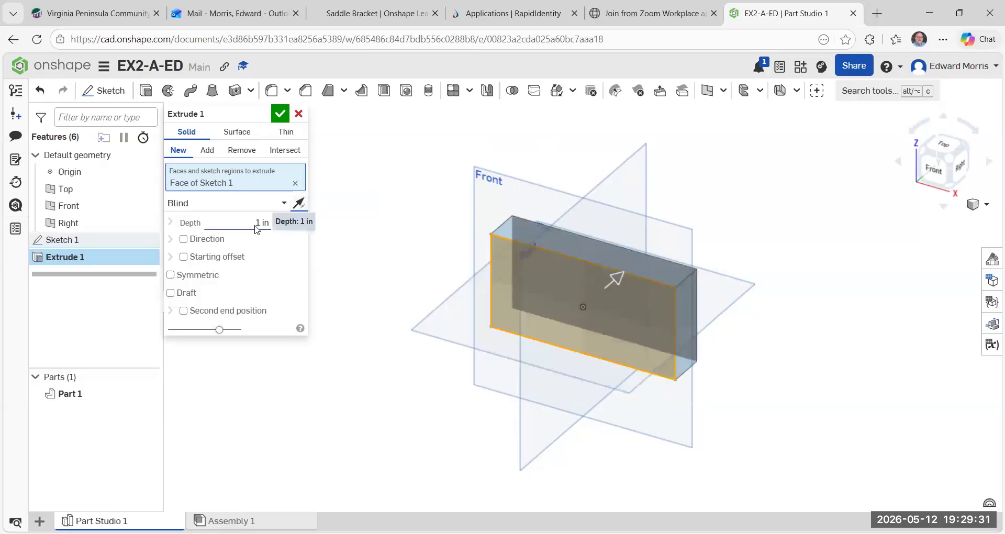
pyautogui.click(260, 224)
pyautogui.press('BackSpace')
pyautogui.write('3 in')
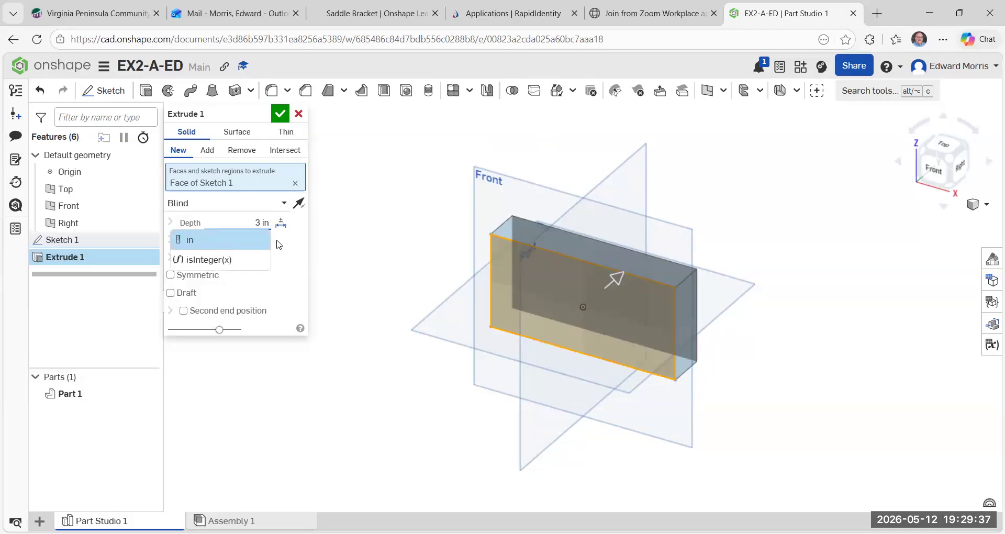
pyautogui.click(280, 113)
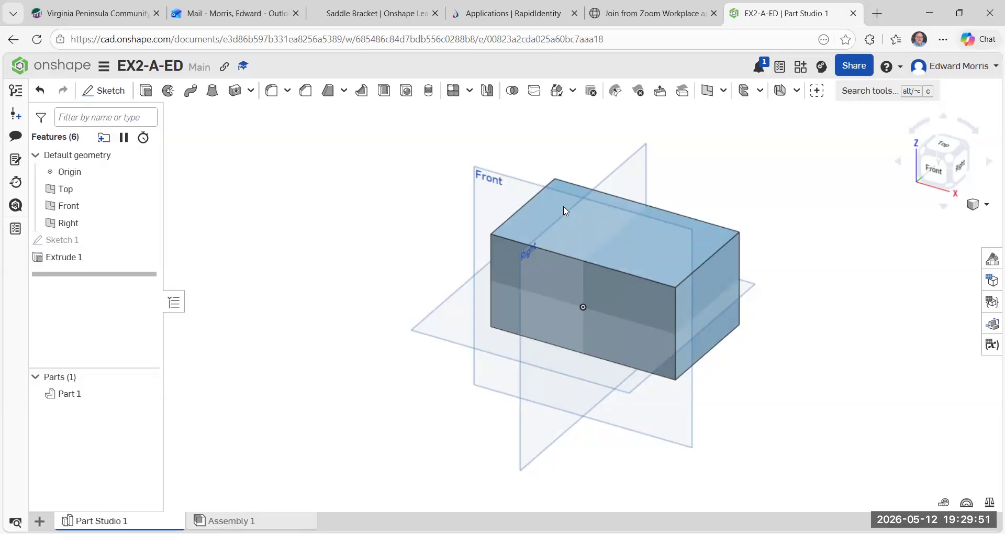
# Sketch a corner rectangle about 3.85 by 2.14 in on the block's front face, starting on its upper edge.
pyautogui.click(121, 92)
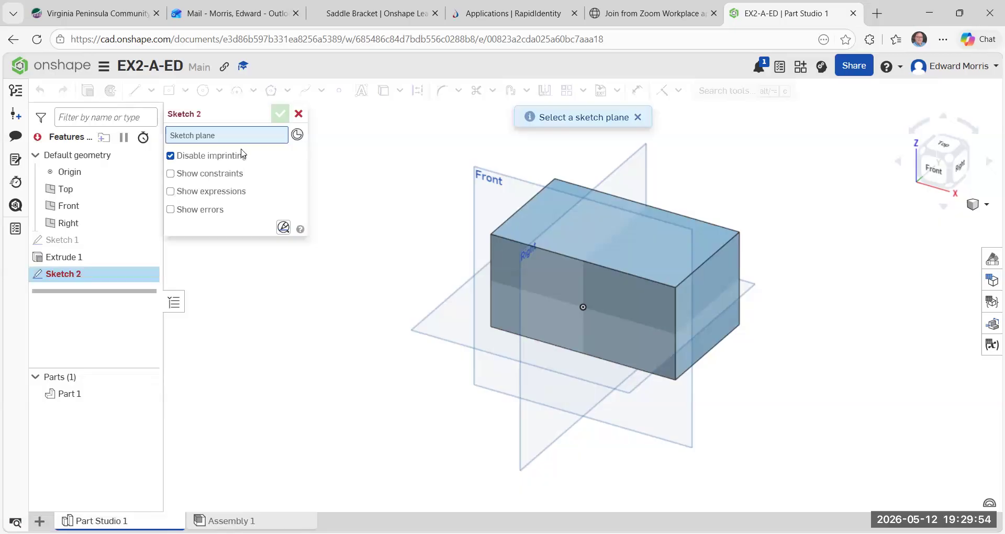
pyautogui.click(503, 256)
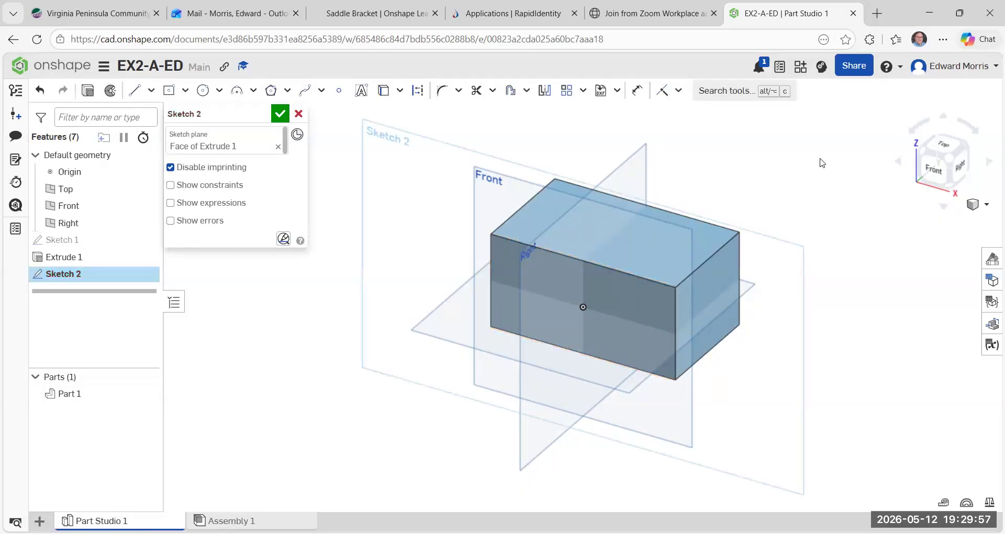
pyautogui.click(928, 172)
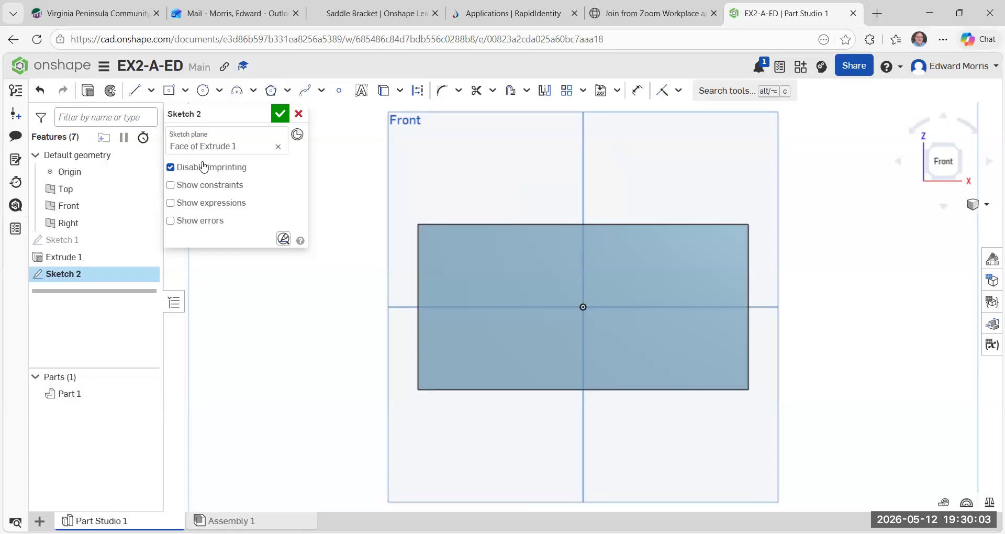
pyautogui.click(185, 94)
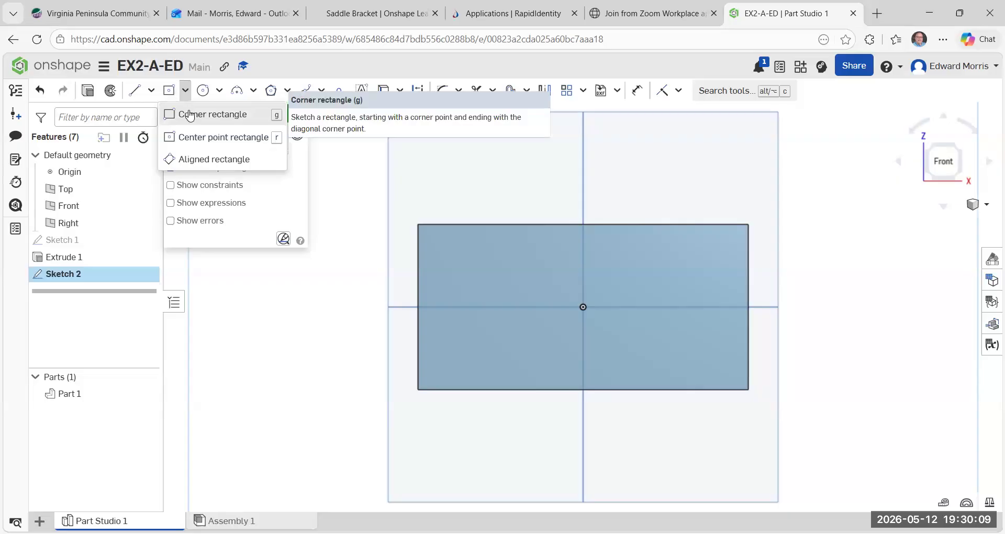
pyautogui.click(190, 115)
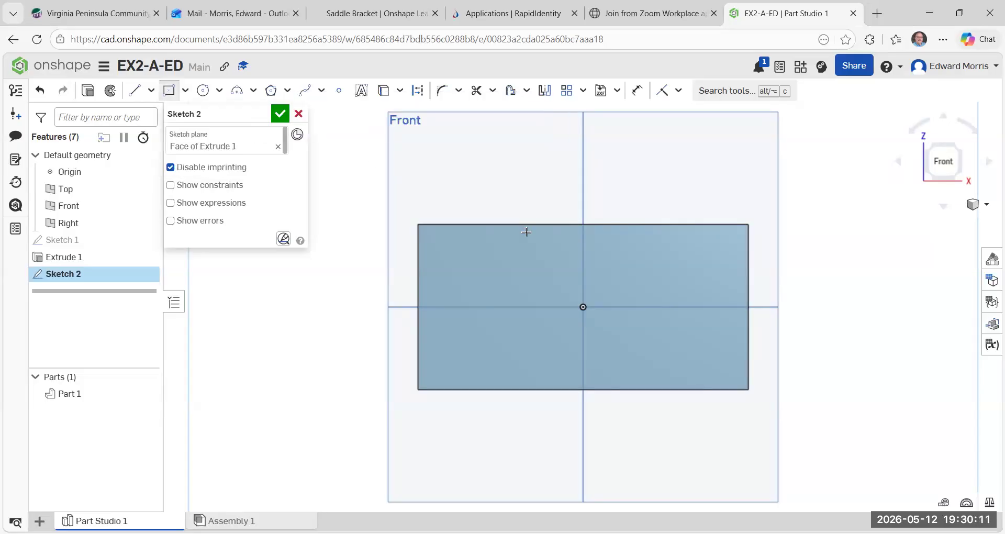
pyautogui.click(460, 225)
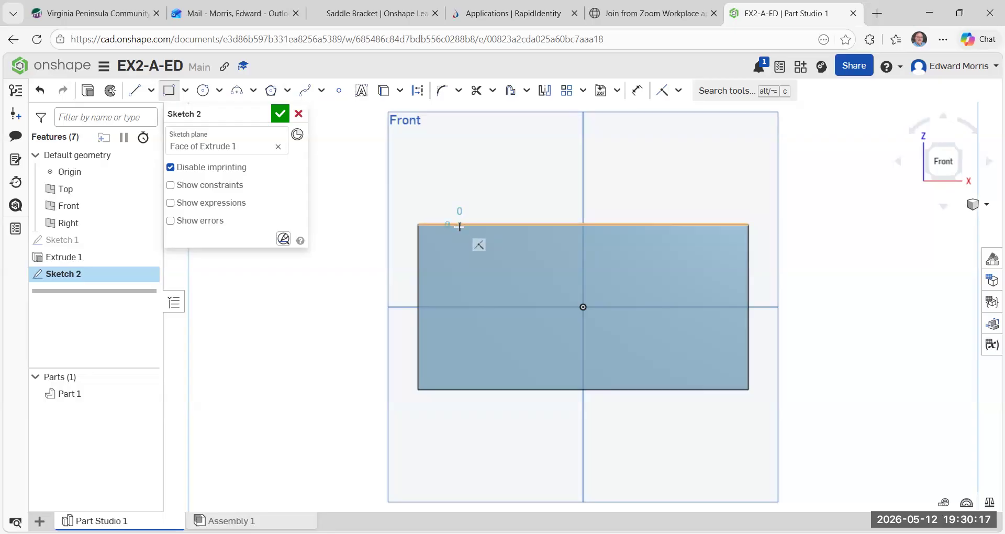
pyautogui.click(714, 366)
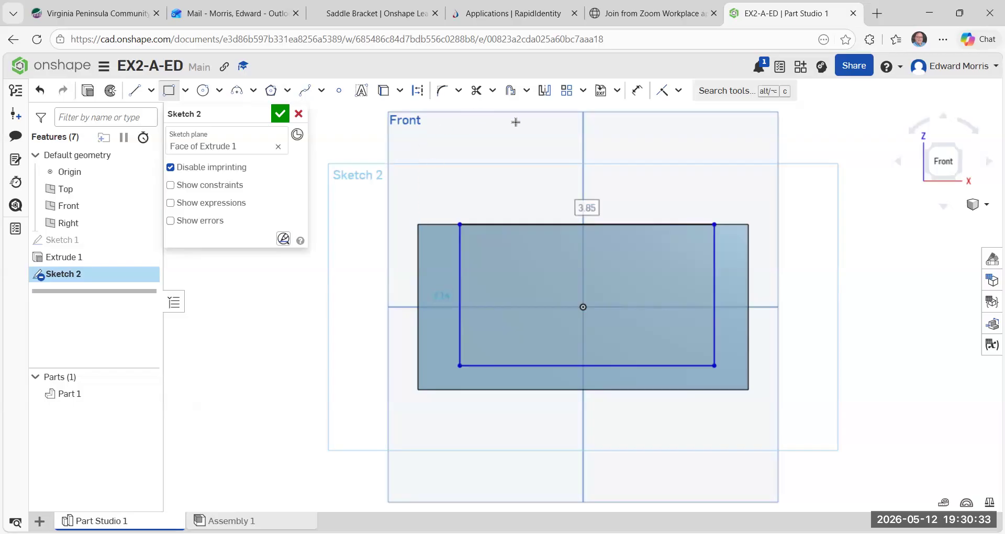
# Dimension the horizontal distance between the rectangle's lower-left corner and the block's lower-left corner as 0.5 in.
pyautogui.click(637, 91)
pyautogui.click(459, 366)
pyautogui.click(436, 411)
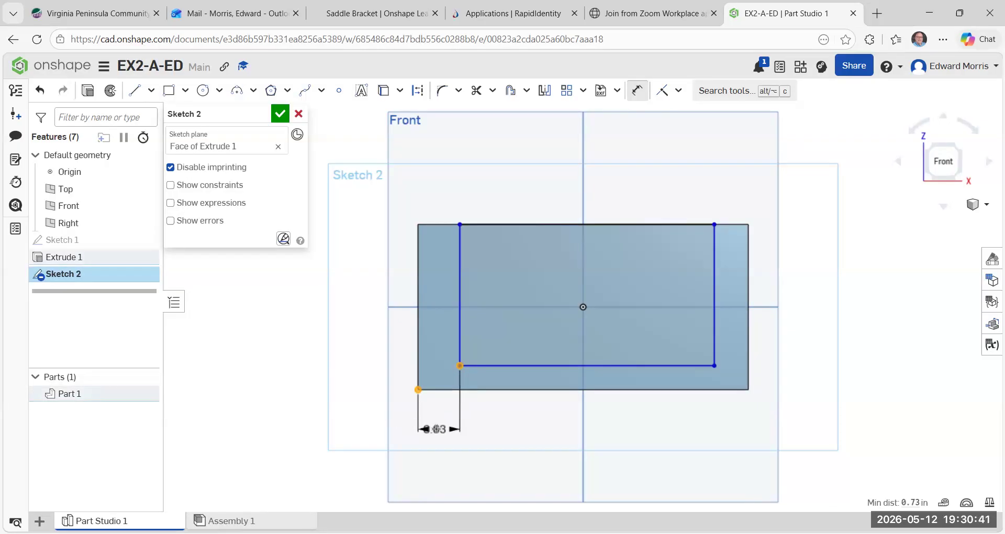
pyautogui.click(437, 426)
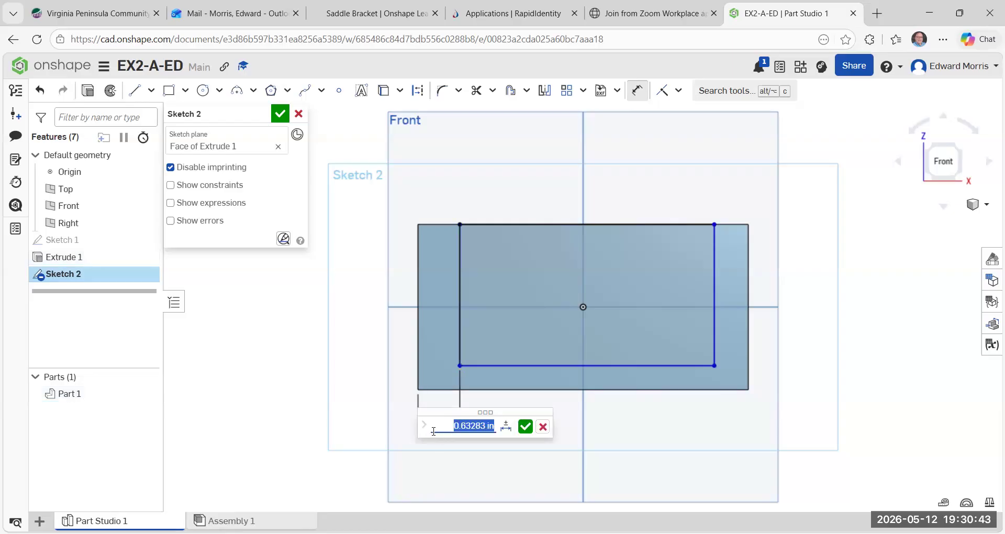
pyautogui.press('BackSpace')
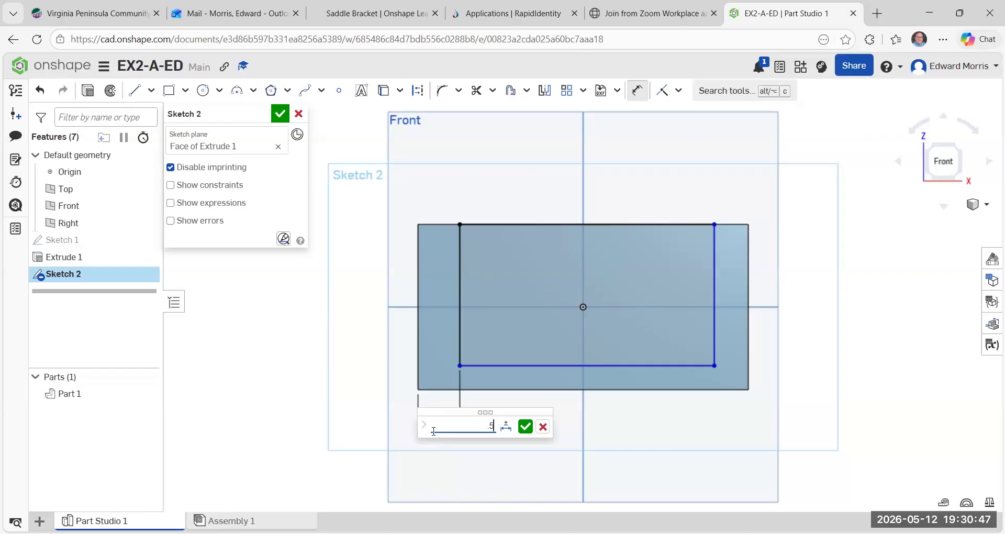
pyautogui.press('Return')
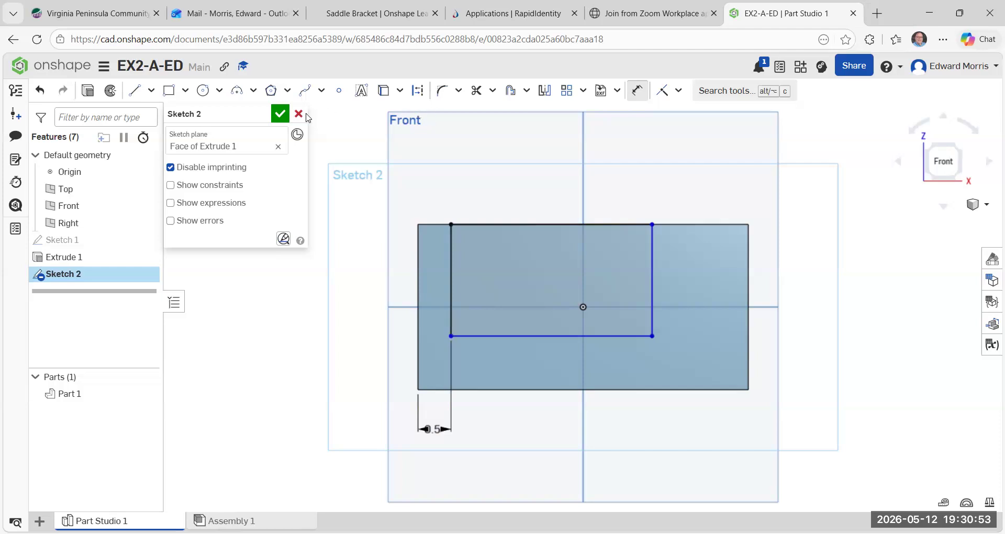
# Dimension the horizontal distance between the rectangle's lower-right corner and the block's lower-right corner as 0.5 in.
pyautogui.click(639, 87)
pyautogui.click(653, 335)
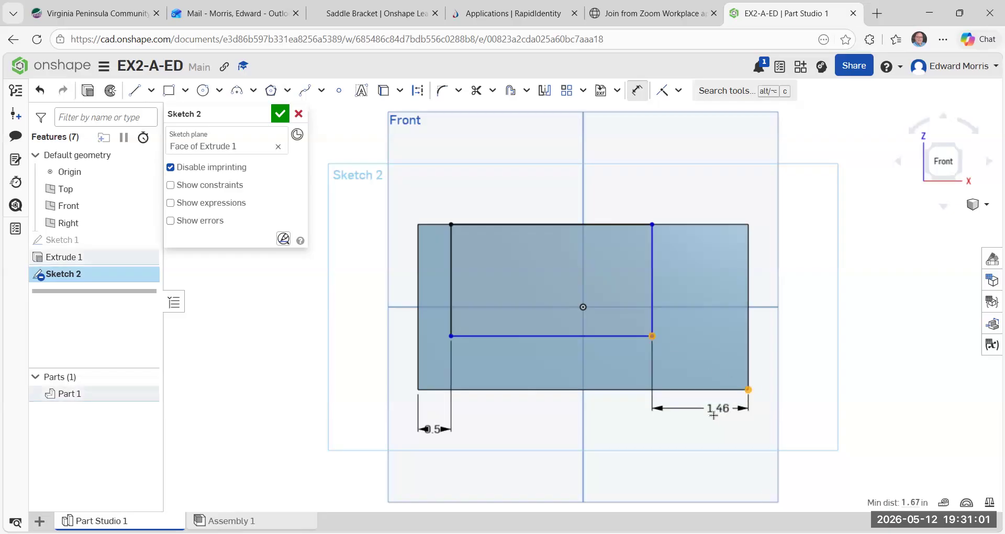
pyautogui.click(705, 420)
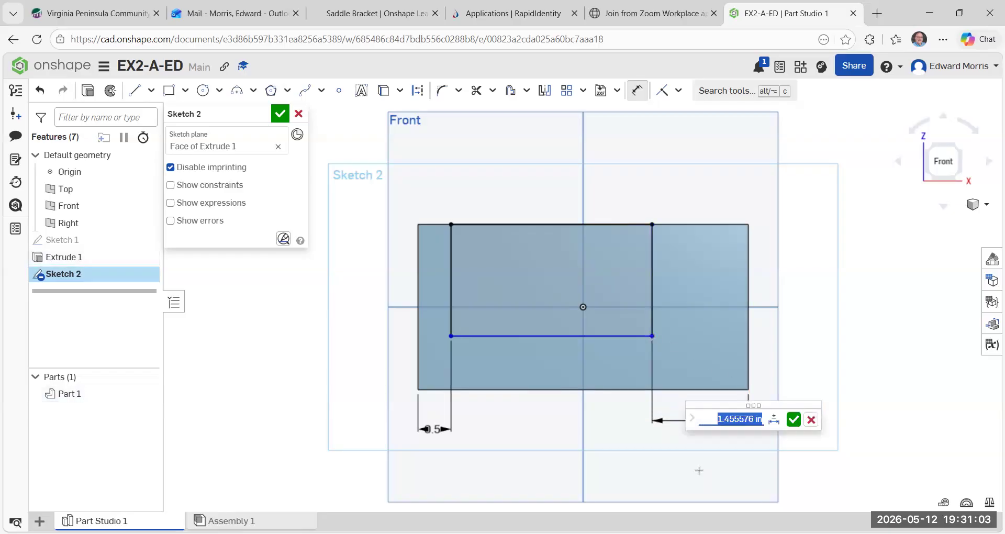
pyautogui.press('BackSpace')
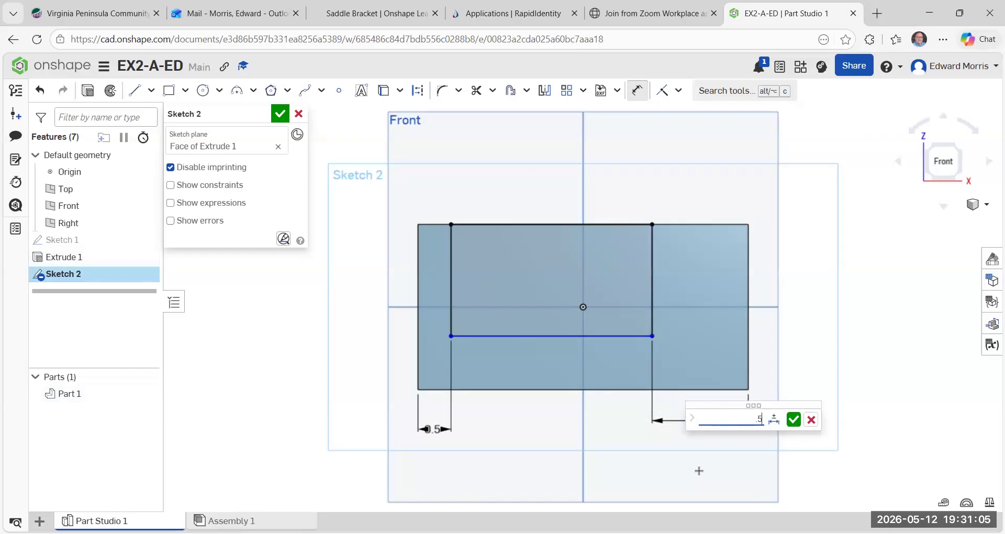
pyautogui.press('Return')
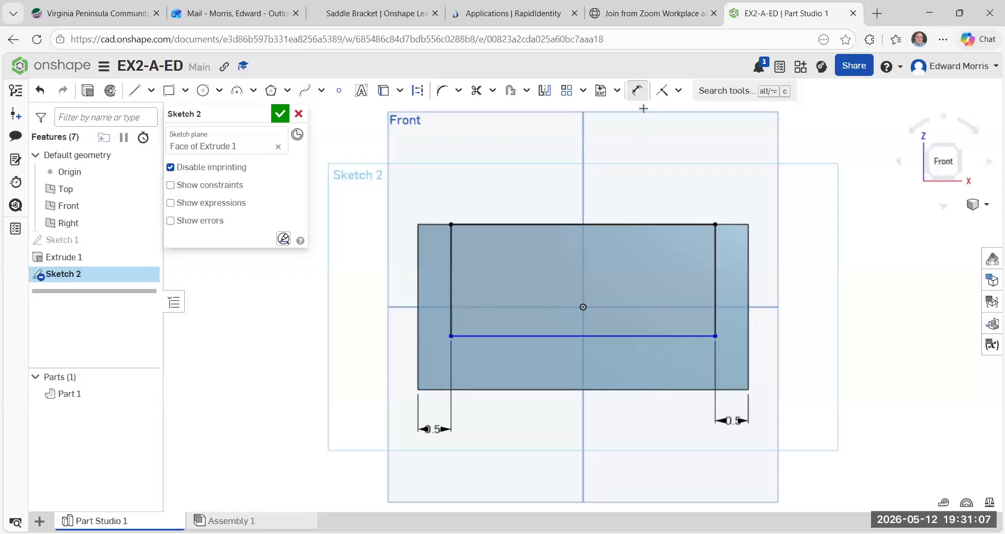
# Dimension the rectangle's lower edge 0.5 in above the block's bottom edge and finish the sketch.
pyautogui.click(622, 335)
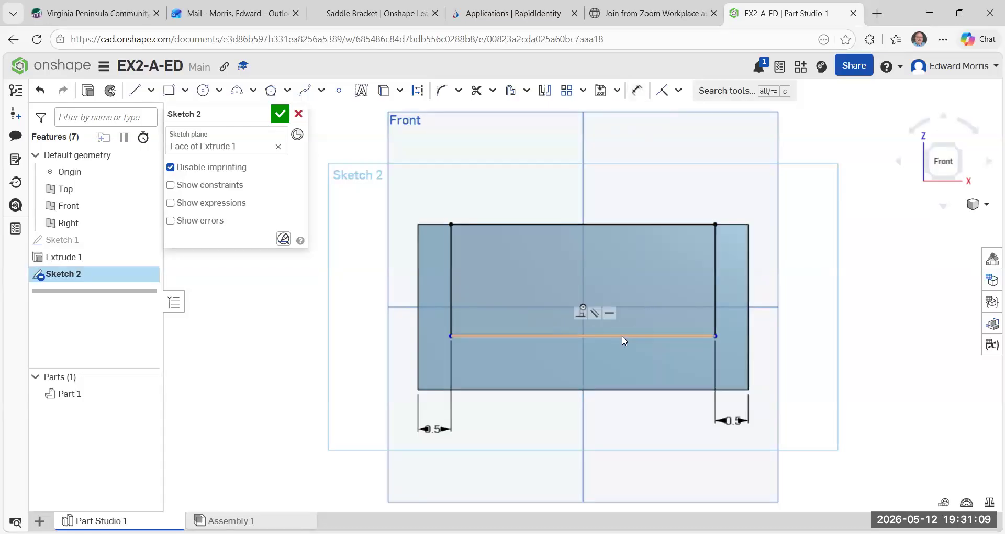
pyautogui.click(634, 401)
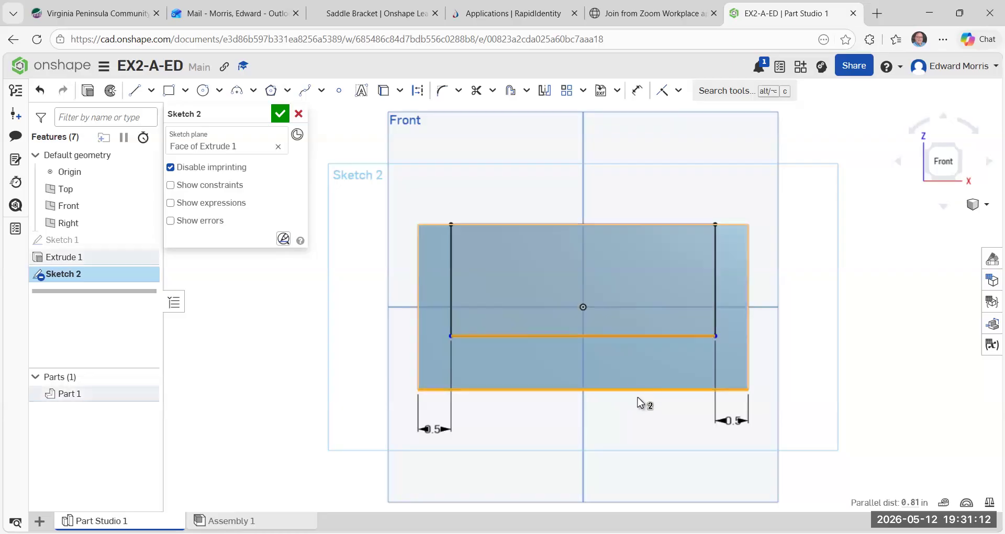
pyautogui.click(636, 93)
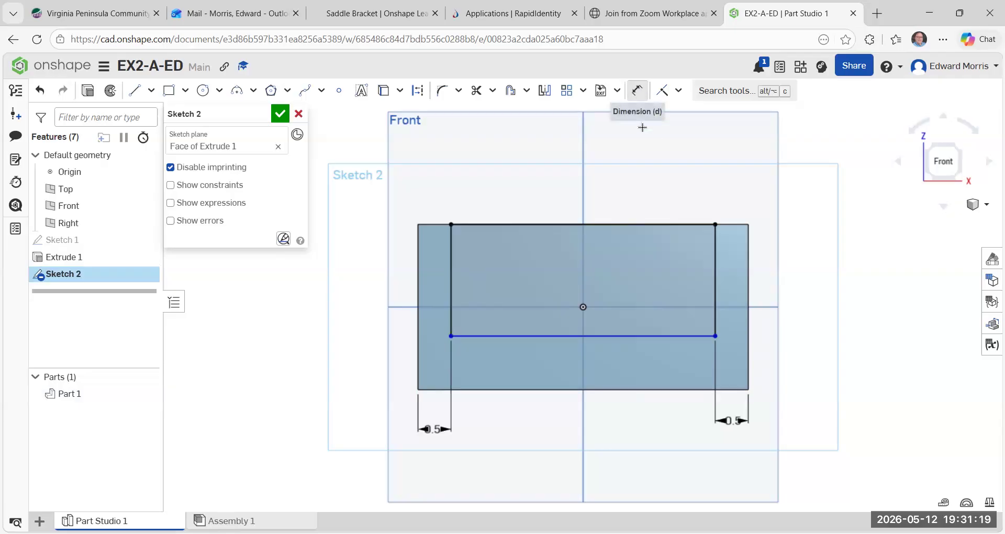
pyautogui.click(715, 336)
pyautogui.click(694, 390)
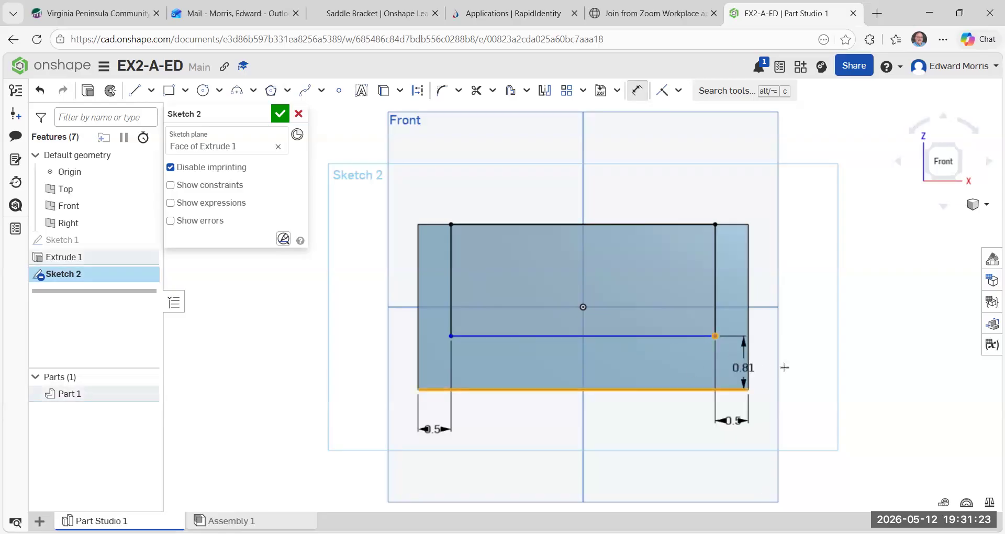
pyautogui.click(799, 361)
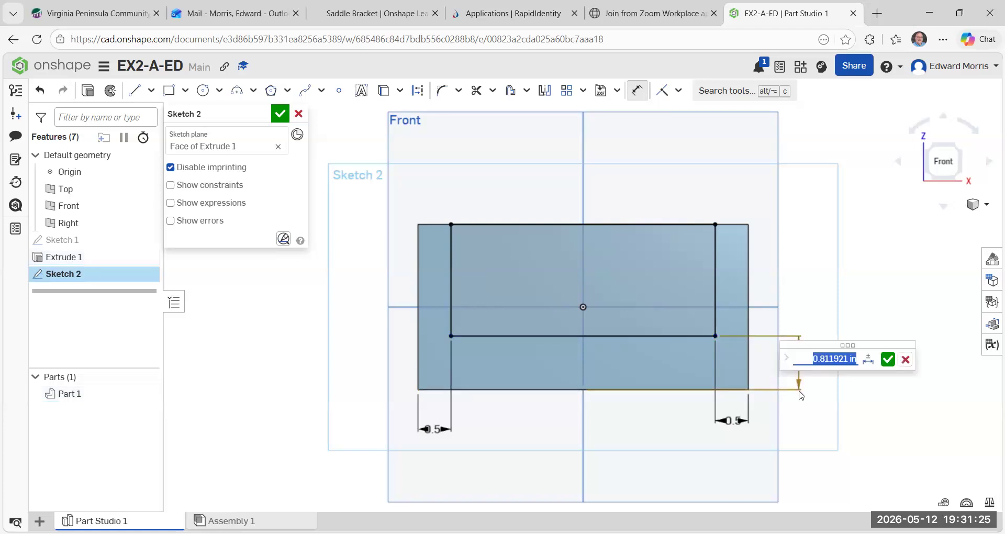
pyautogui.press('BackSpace')
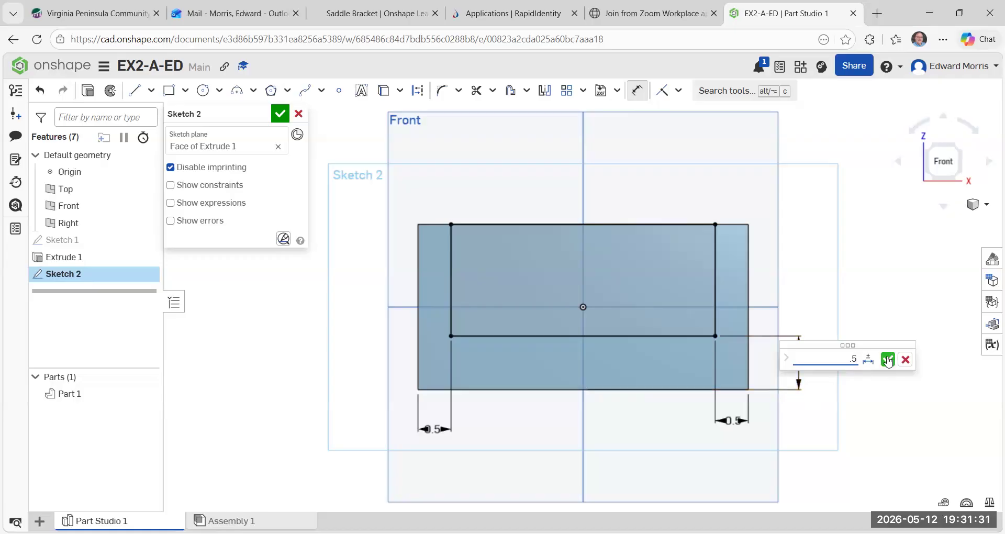
pyautogui.click(888, 360)
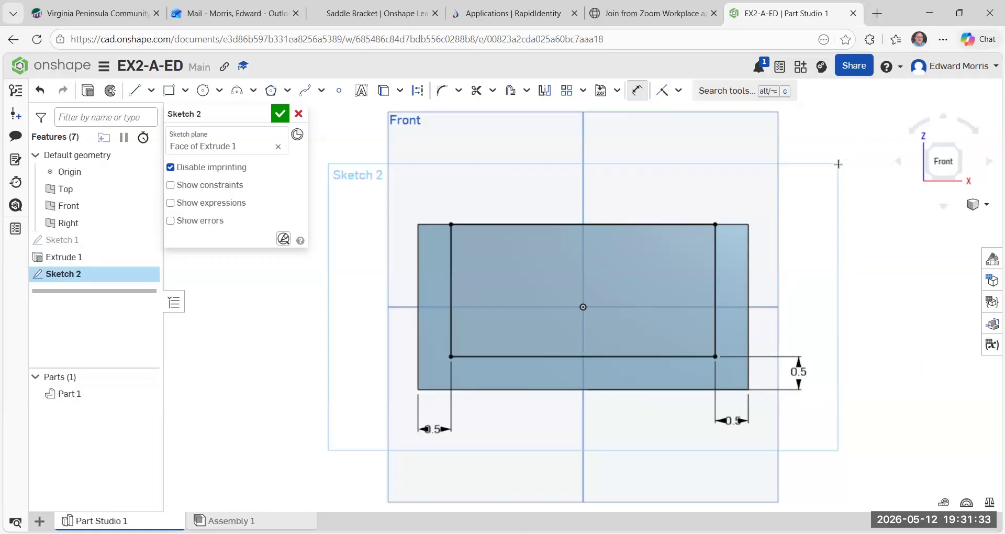
pyautogui.click(280, 115)
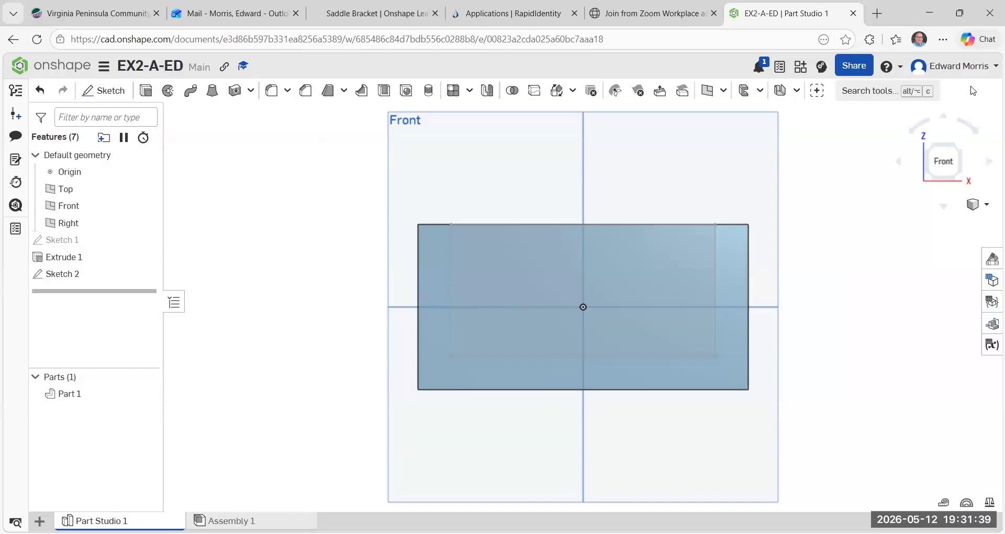
# Try extruding the inner rectangle 3 in into the block as added material with the direction reversed, and delete that extrude.
pyautogui.click(959, 153)
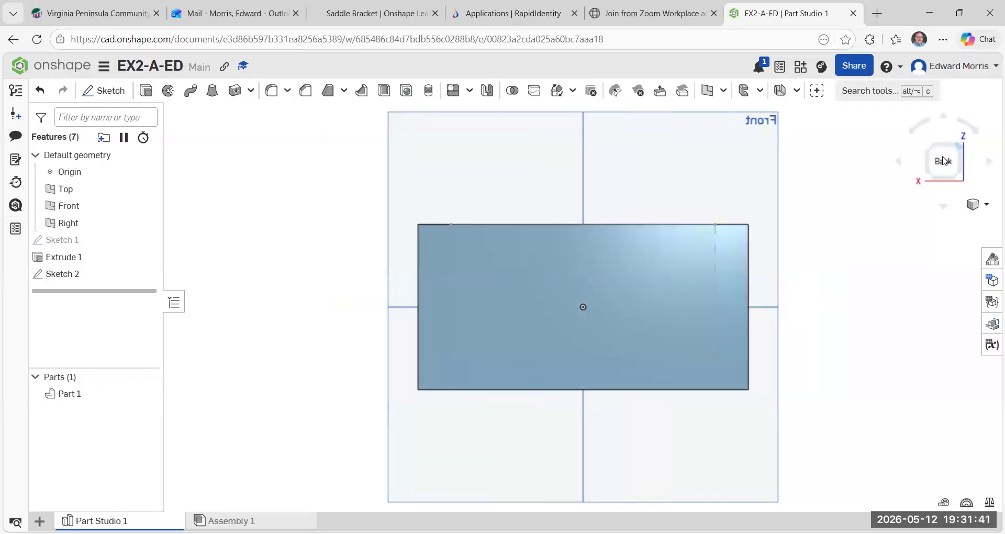
pyautogui.click(929, 150)
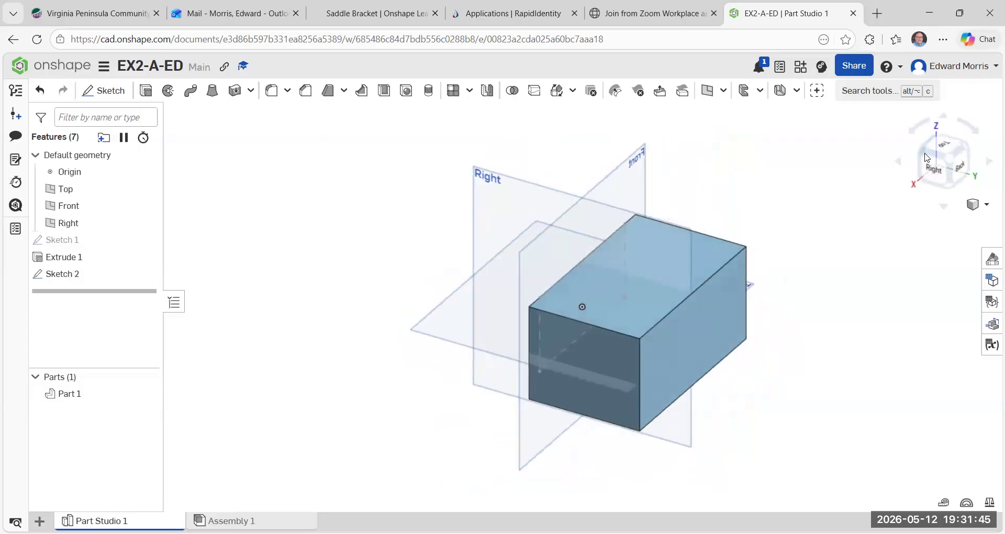
pyautogui.click(931, 171)
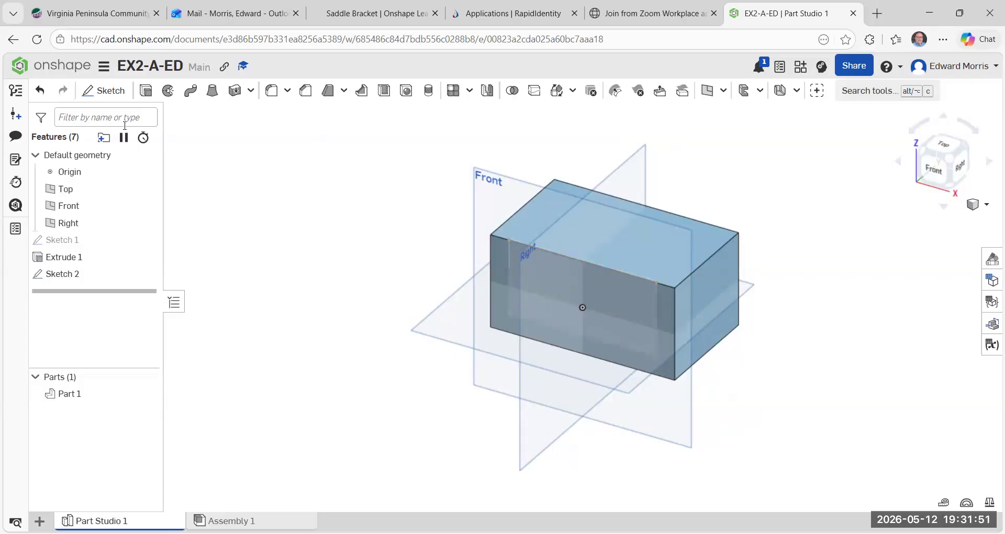
pyautogui.click(146, 92)
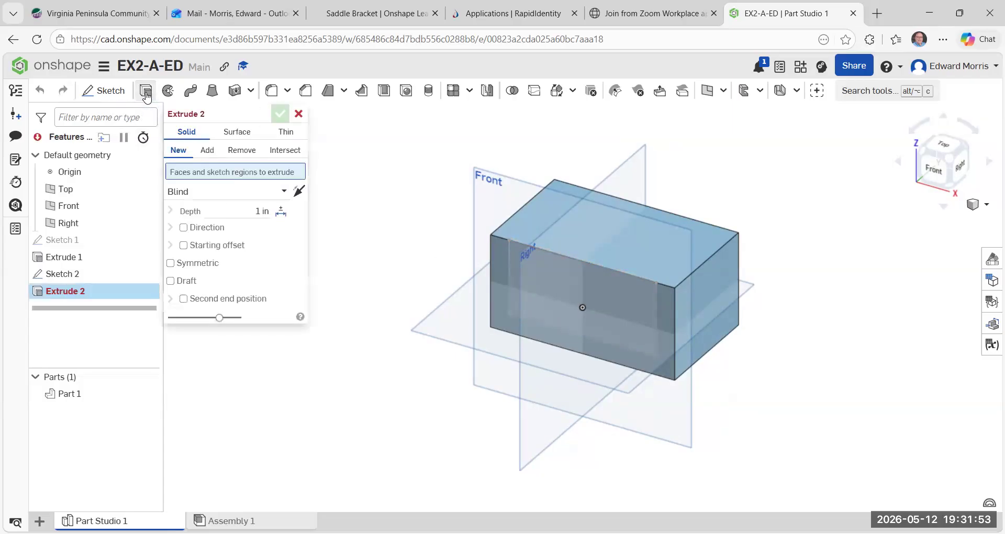
pyautogui.click(546, 291)
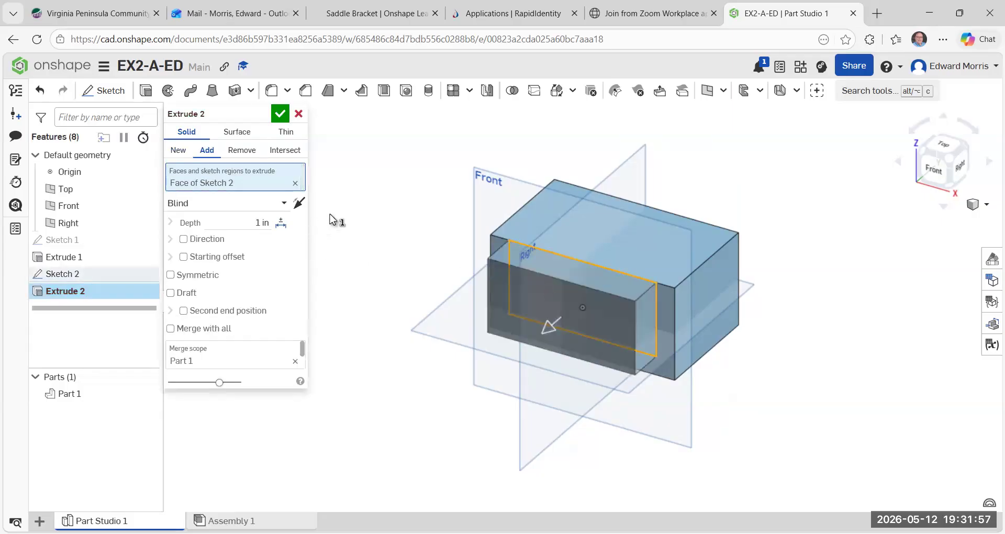
pyautogui.click(300, 204)
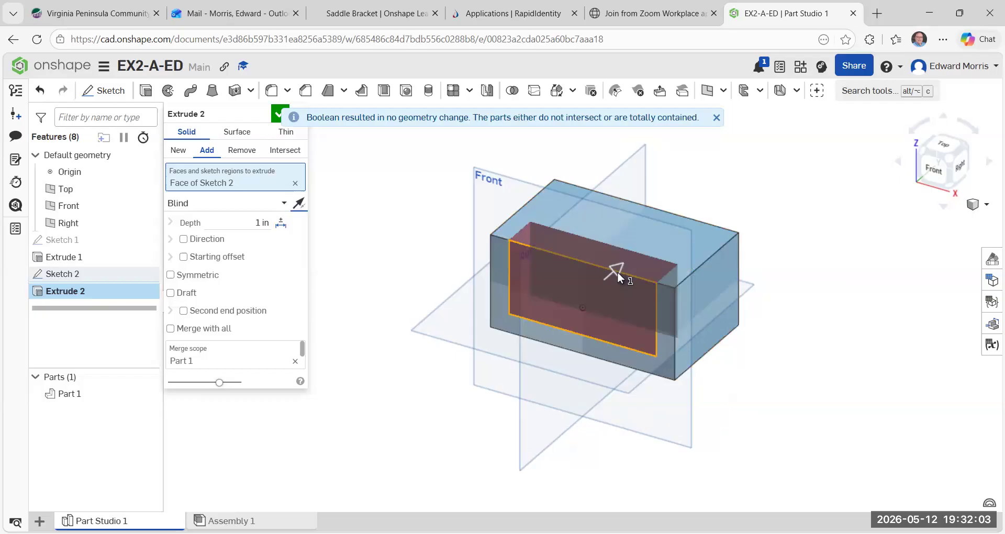
pyautogui.click(260, 222)
pyautogui.press('BackSpace')
pyautogui.write('3 in')
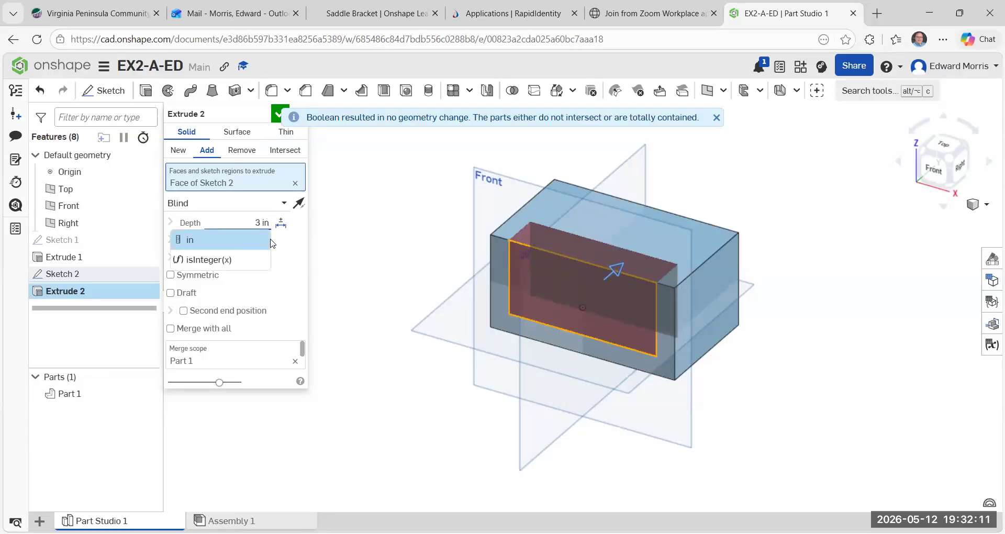
pyautogui.click(276, 115)
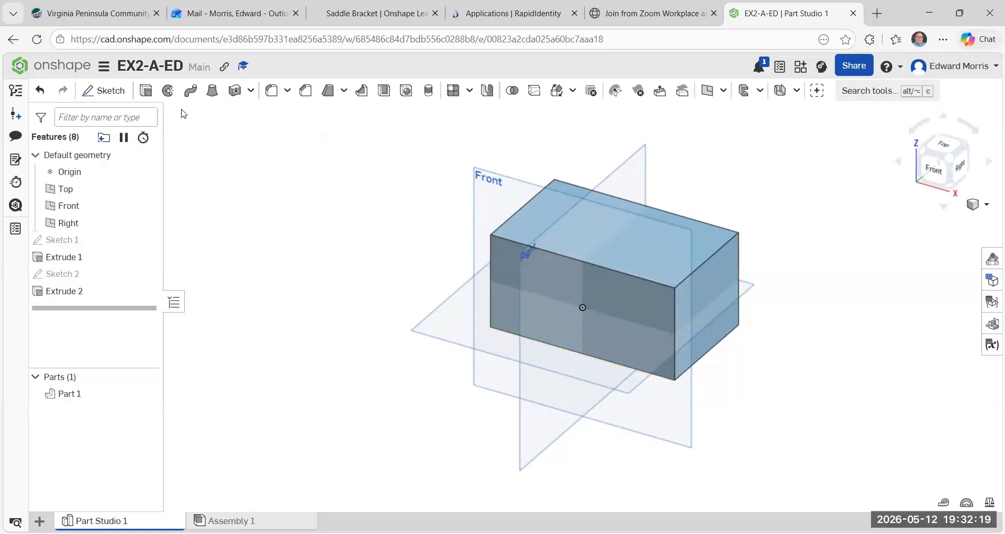
pyautogui.rightClick(78, 293)
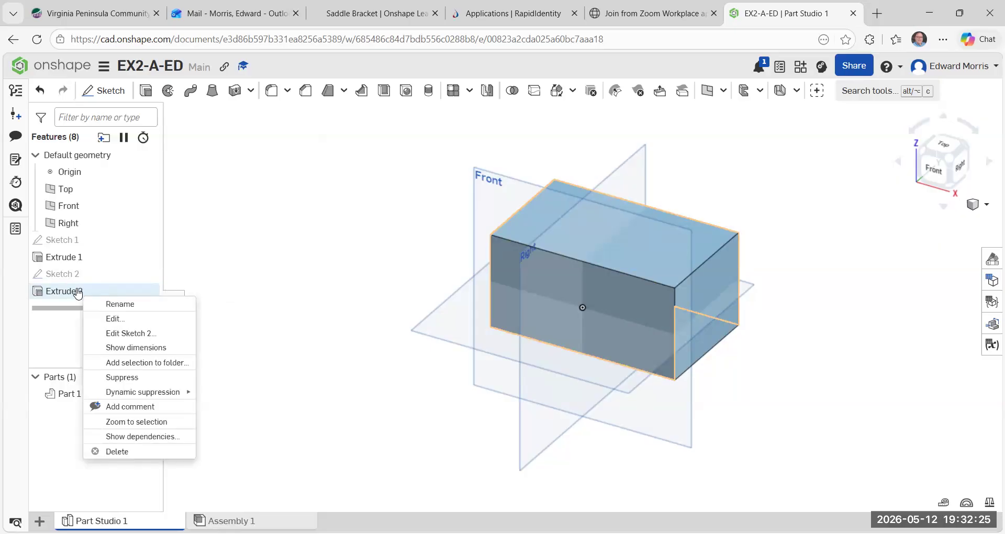
pyautogui.click(117, 452)
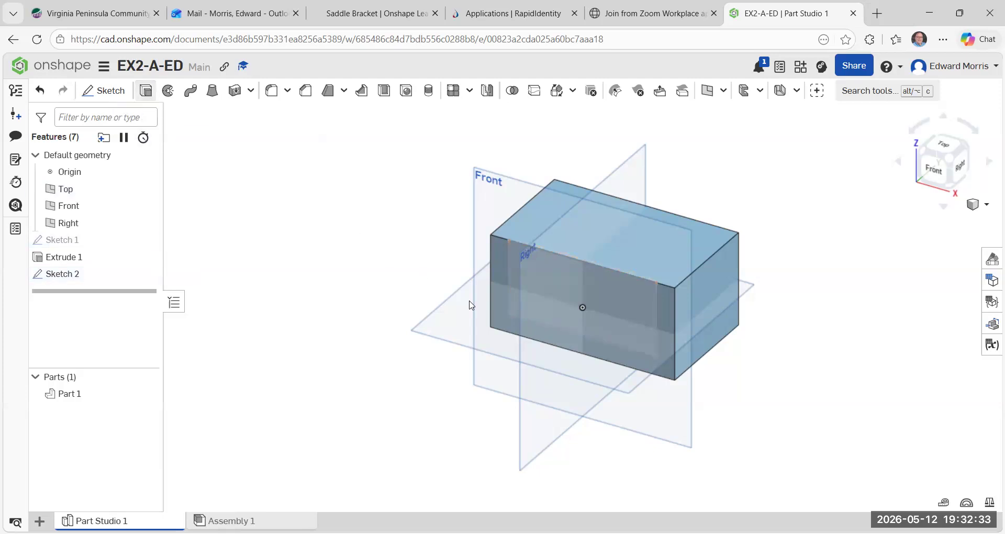
# Extrude the inner rectangle 3 in into the block as a removal with the direction reversed, cutting the channel through.
pyautogui.hotkey('shift', 'e')
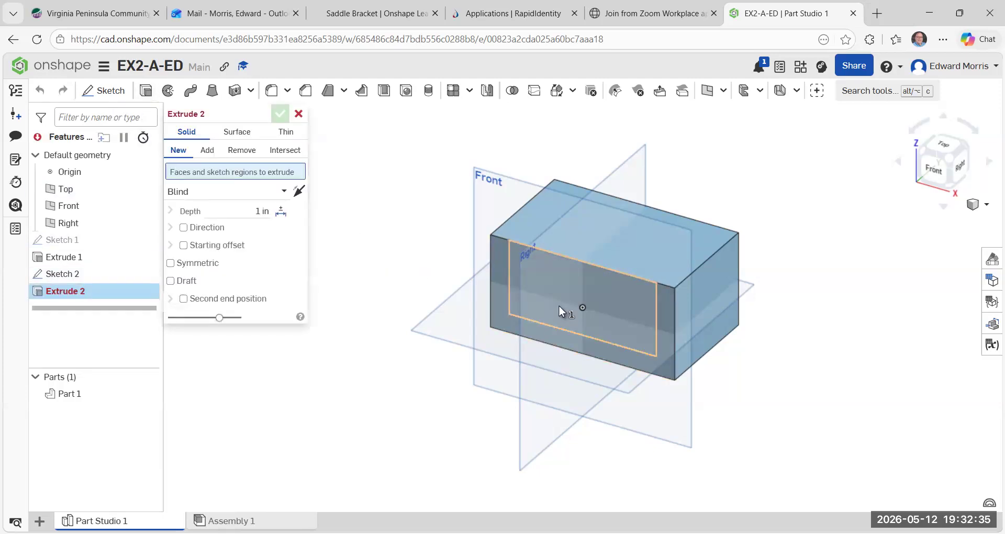
pyautogui.click(558, 307)
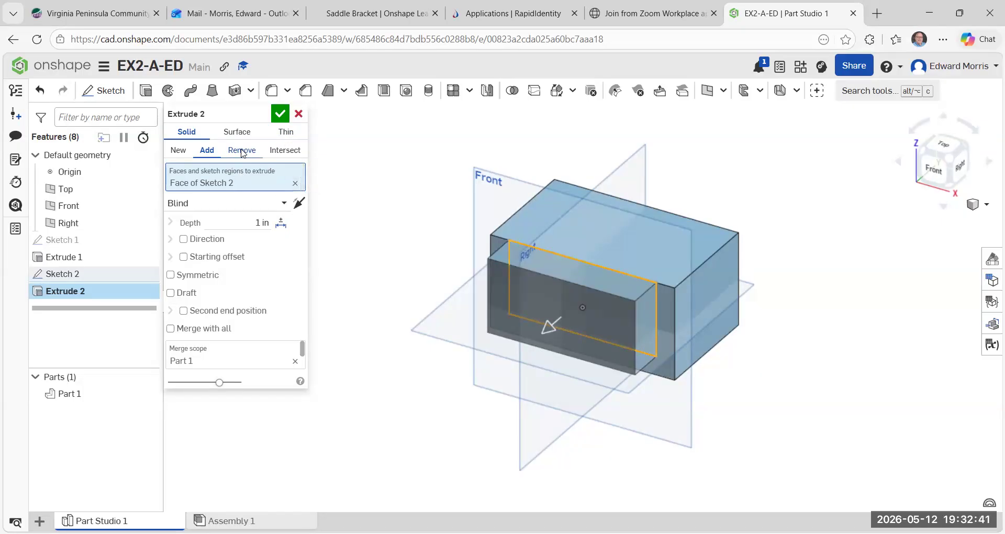
pyautogui.click(300, 203)
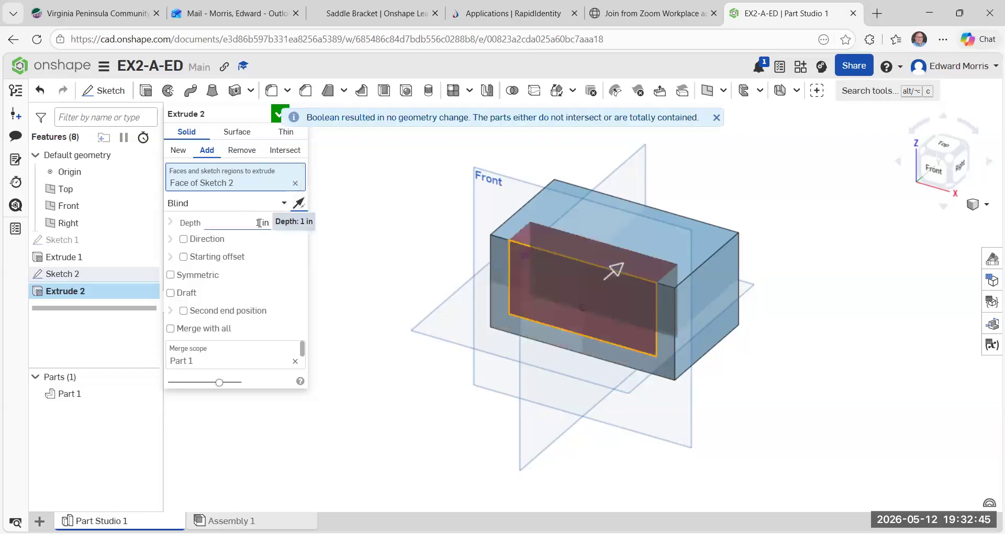
pyautogui.press('BackSpace')
pyautogui.write('3')
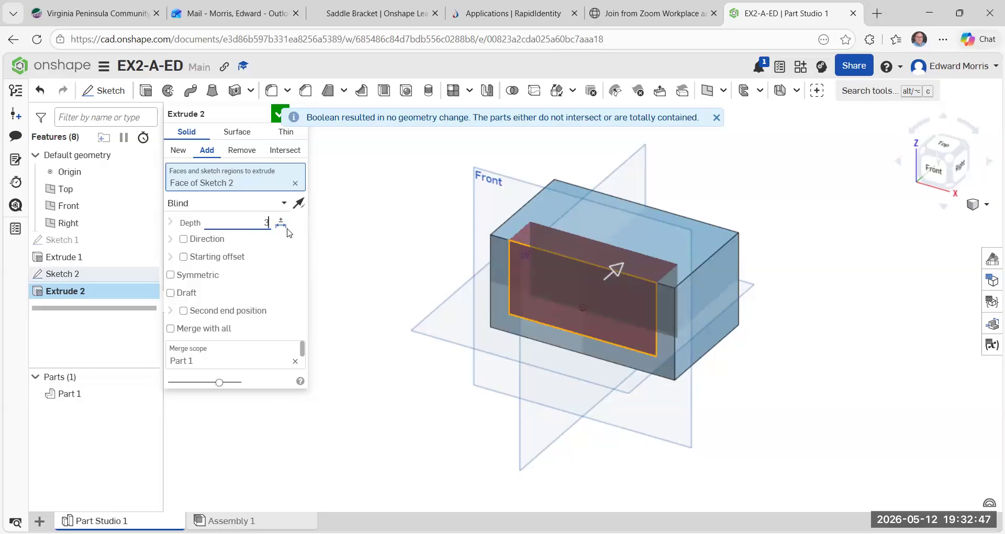
pyautogui.write(' in')
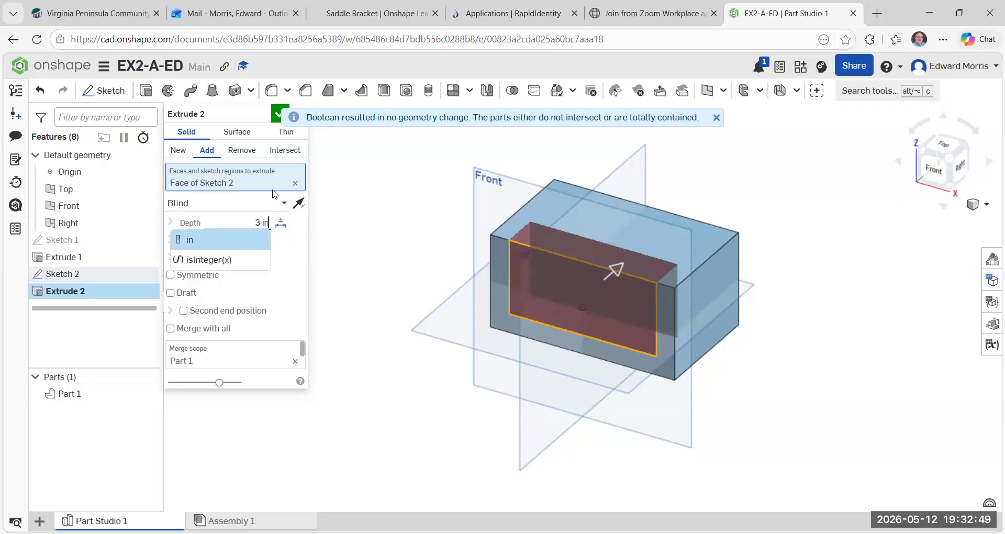
pyautogui.click(253, 152)
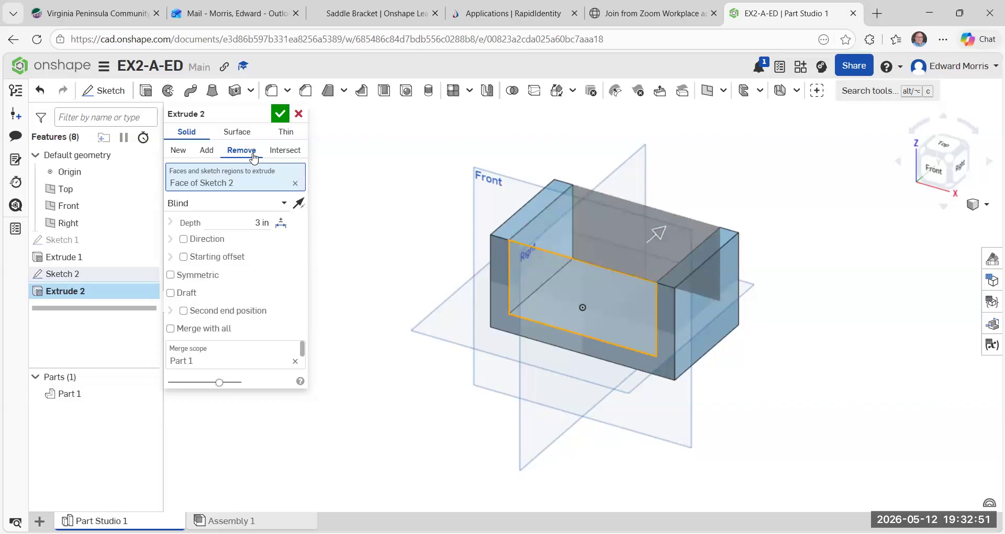
pyautogui.click(280, 113)
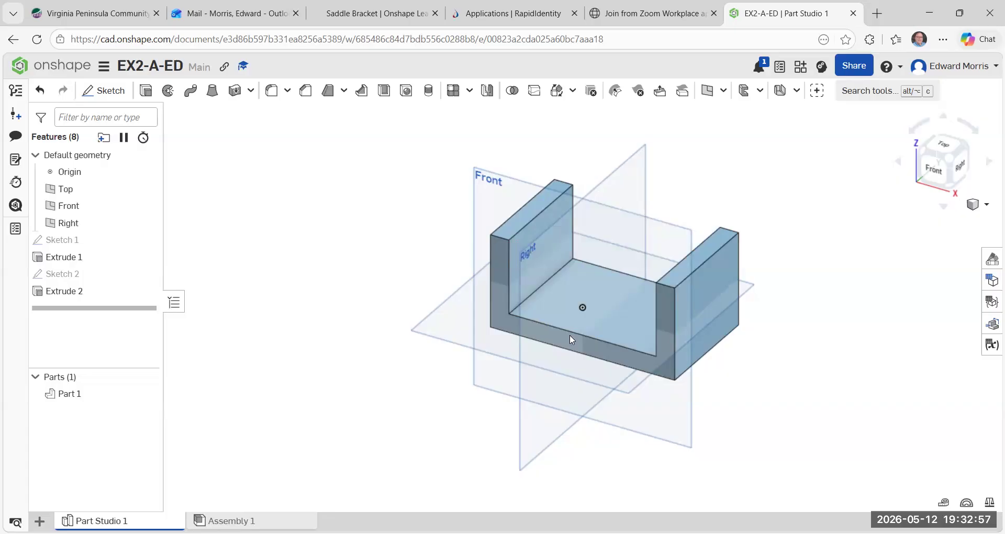
# Sketch a 2 in diameter circle on the right wall's outer face, centered on the midpoint of its upper edge, and finish the sketch.
pyautogui.click(568, 334)
pyautogui.click(105, 91)
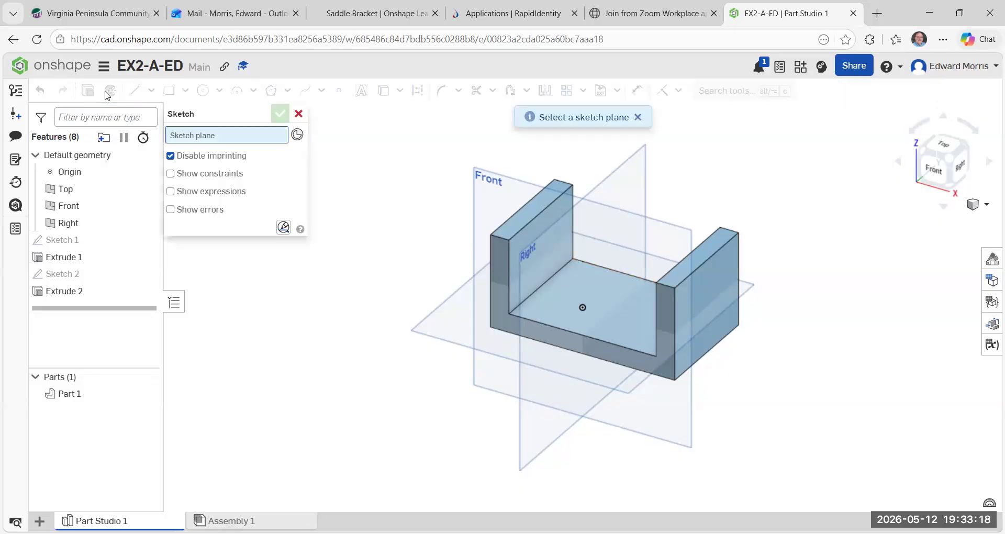
pyautogui.click(725, 269)
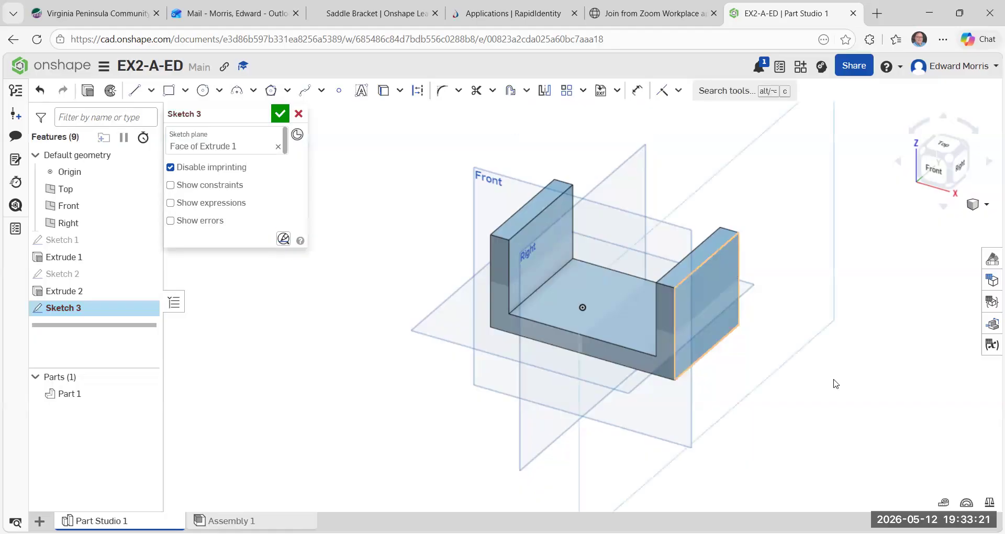
pyautogui.click(962, 169)
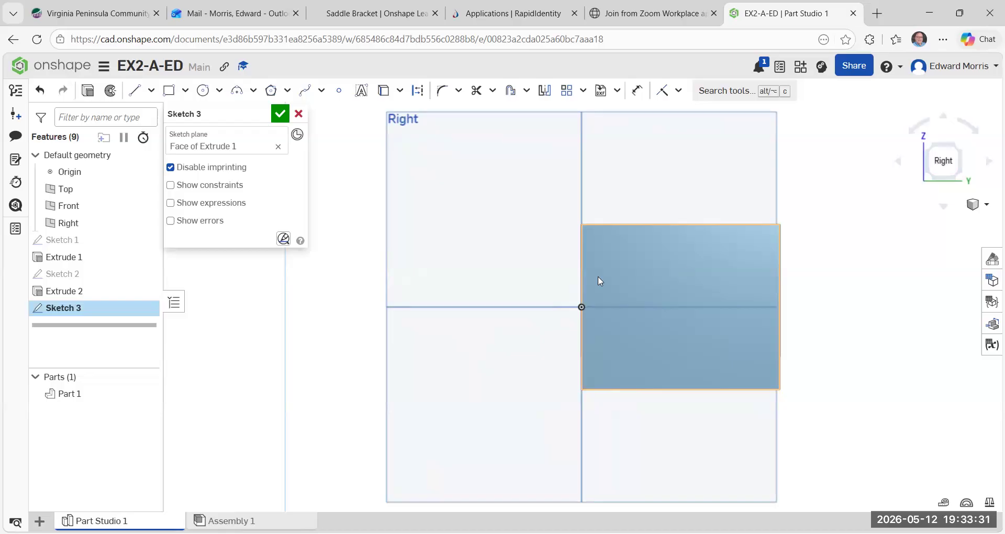
pyautogui.click(220, 91)
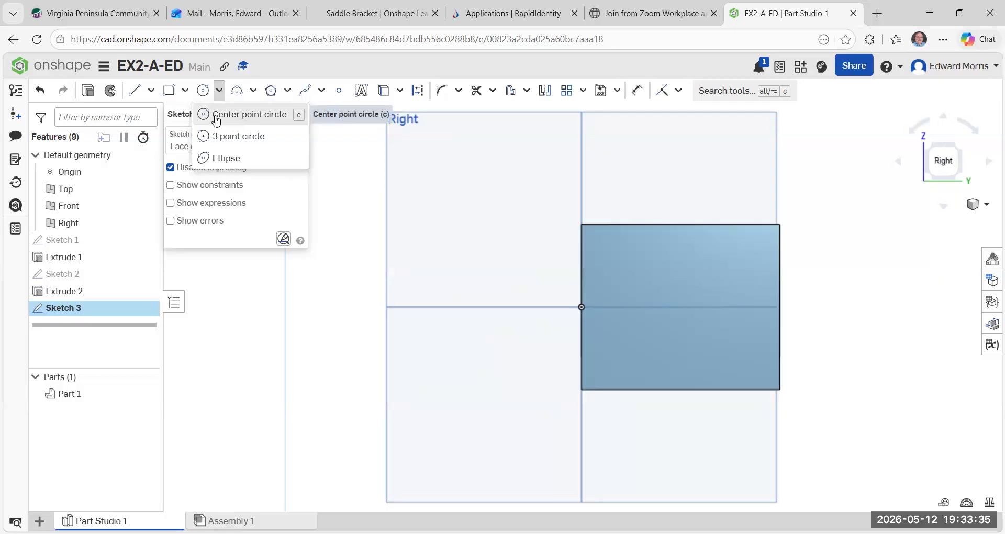
pyautogui.click(218, 114)
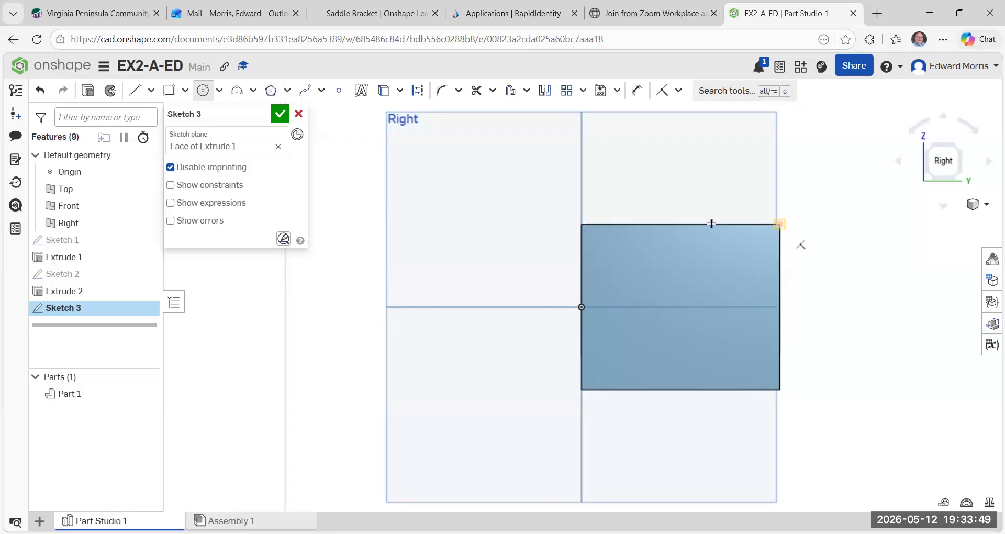
pyautogui.click(680, 224)
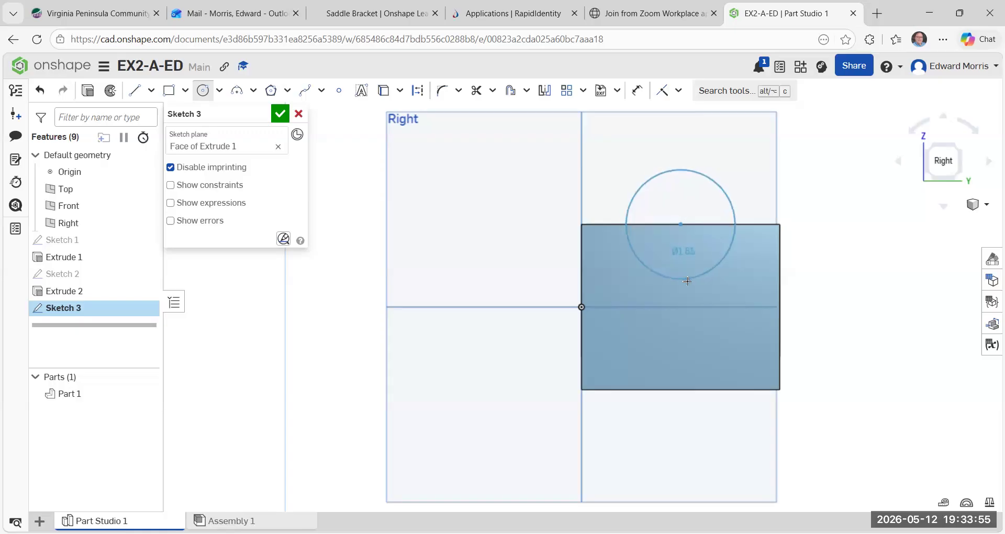
pyautogui.click(688, 282)
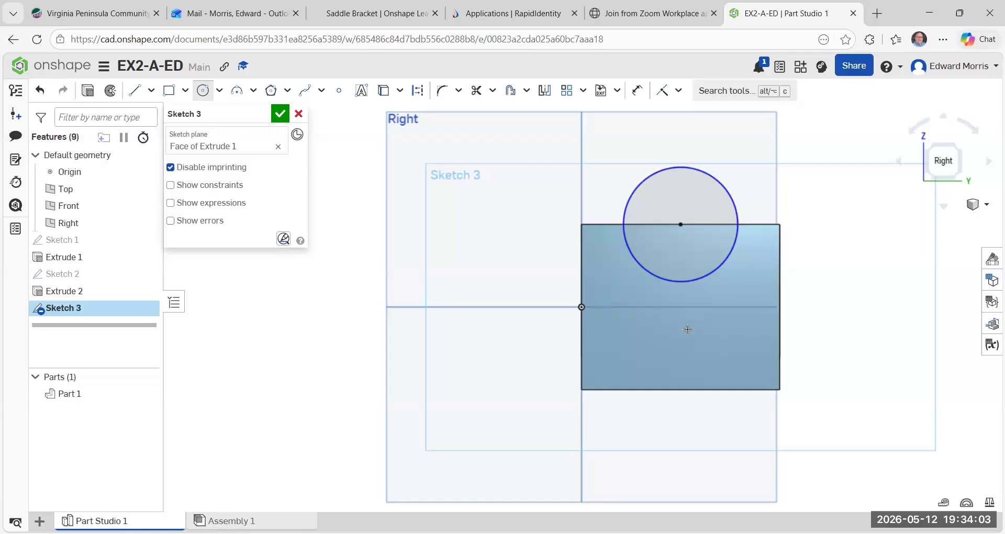
pyautogui.write('2')
pyautogui.press('Return')
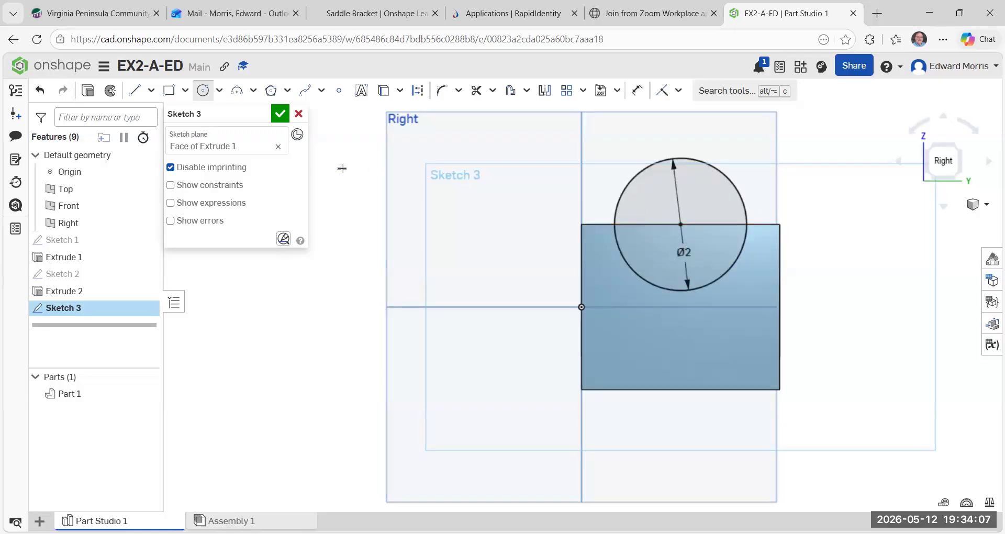
pyautogui.click(279, 115)
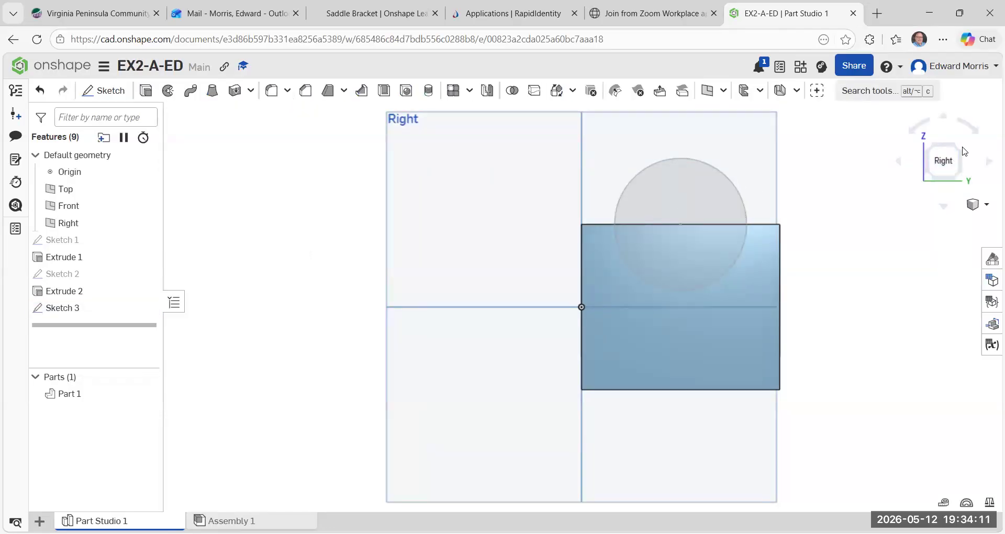
# Extrude the circle 5 in as a removal with the direction reversed, cutting semicircular notches through both walls.
pyautogui.click(964, 151)
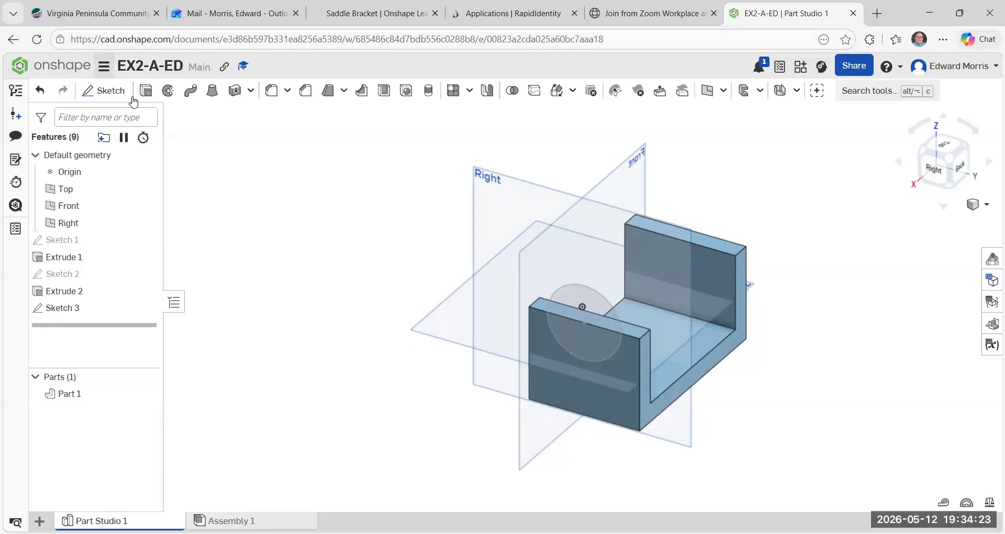
pyautogui.hotkey('shift', 'e')
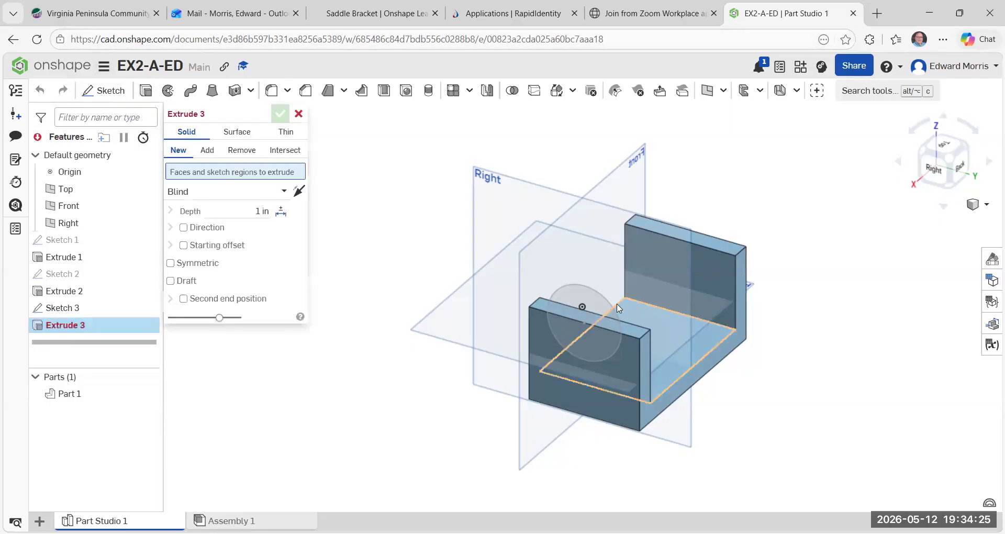
pyautogui.click(578, 297)
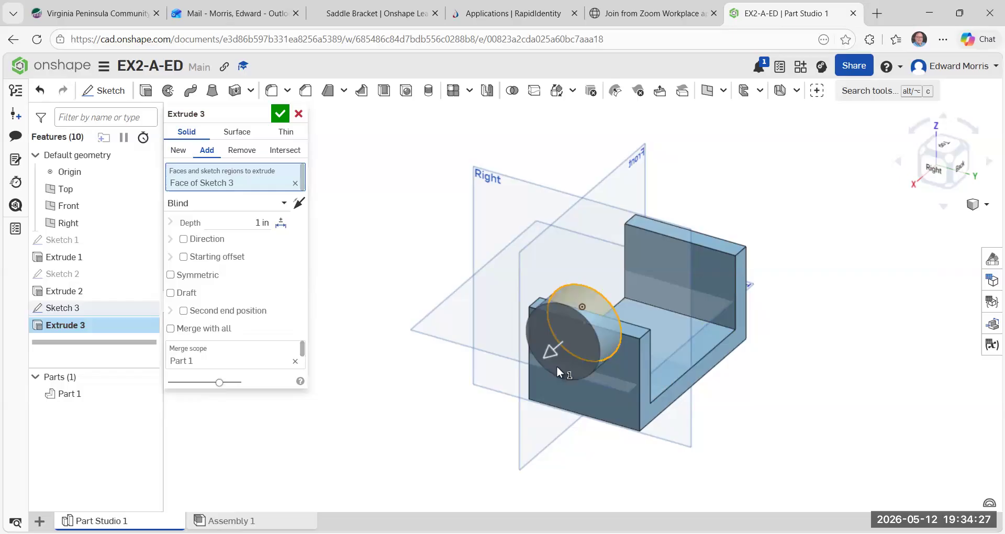
pyautogui.click(300, 205)
pyautogui.click(260, 225)
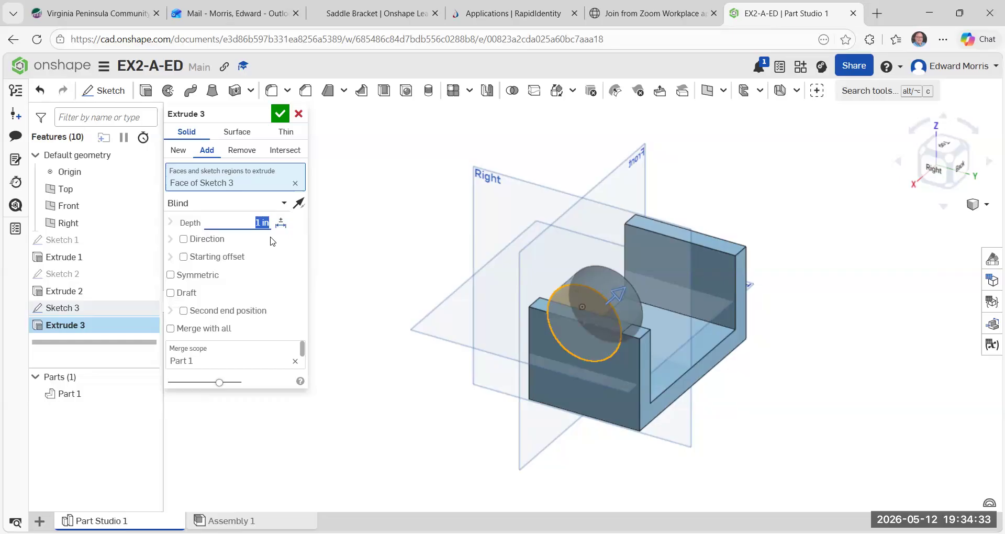
pyautogui.press('BackSpace')
pyautogui.write('5 in')
pyautogui.click(242, 150)
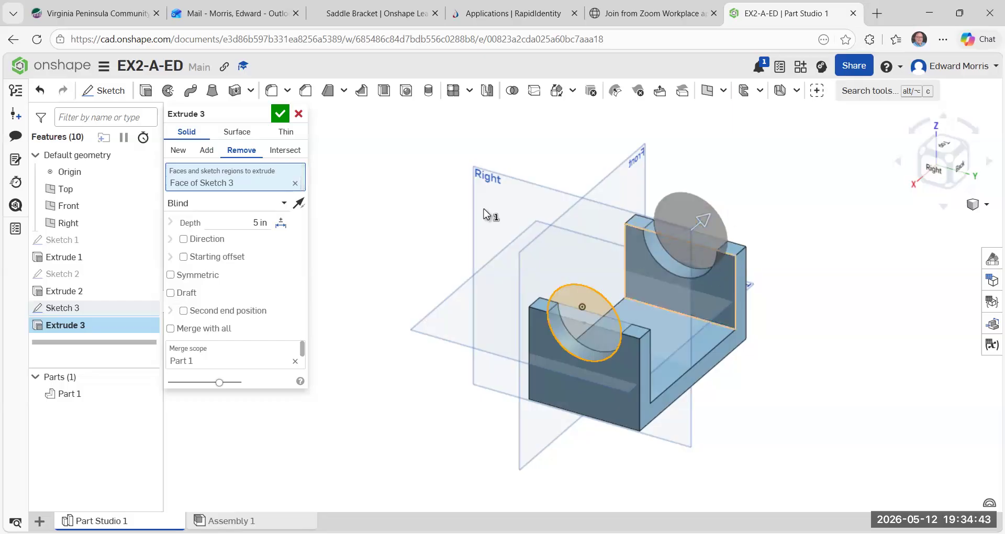
pyautogui.click(280, 114)
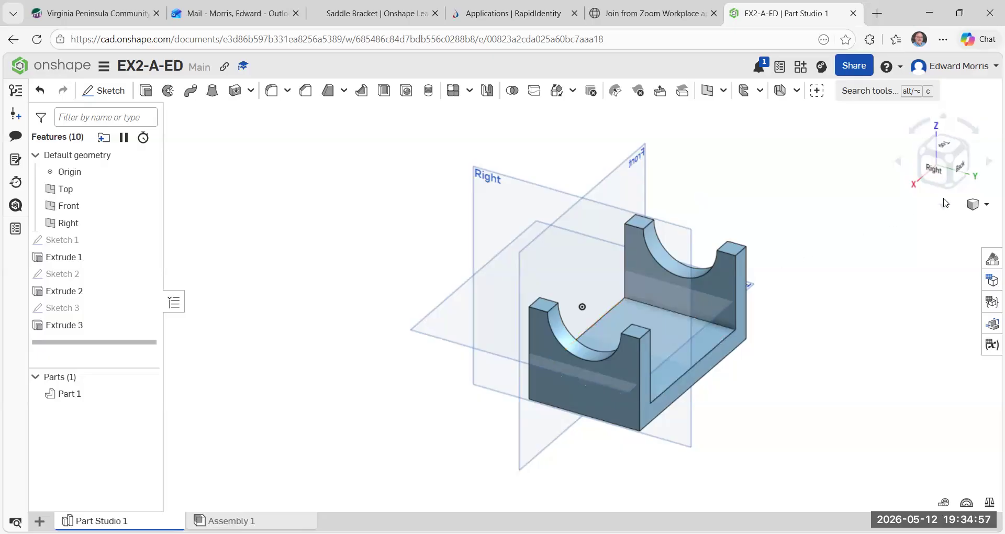
# On the block's bottom face, sketch a 2.5 in line from a front corner to the origin and a perpendicular 1.5 in line to the face's center.
pyautogui.click(953, 190)
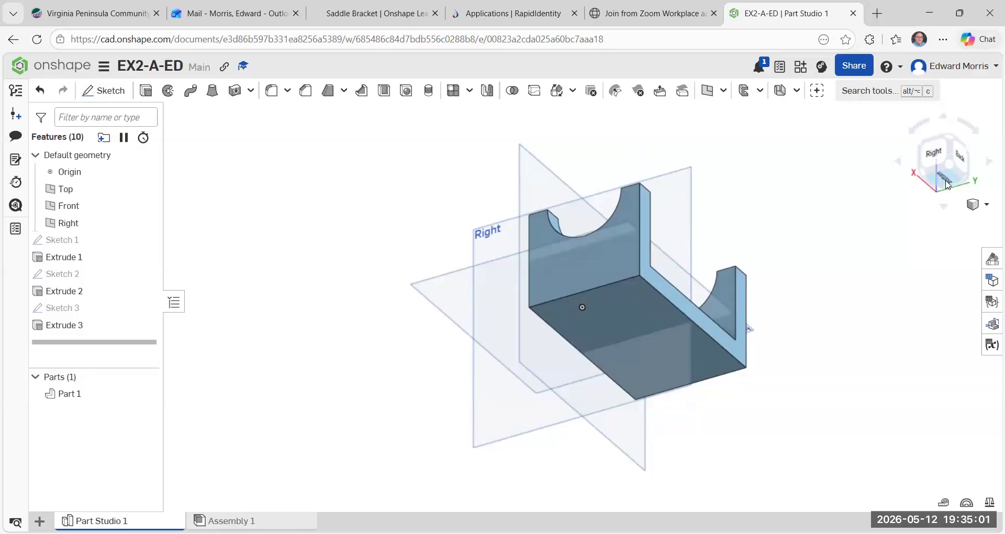
pyautogui.click(947, 181)
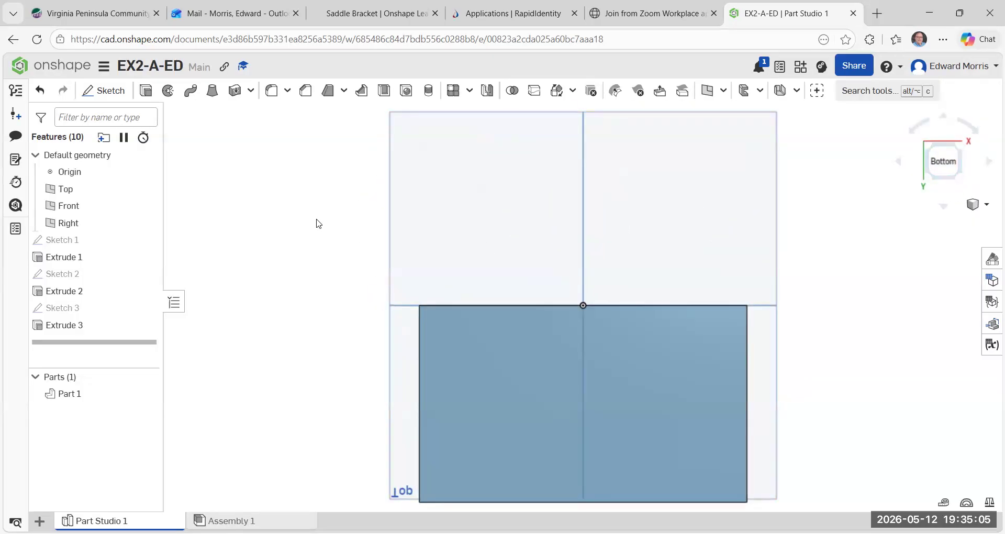
pyautogui.click(103, 90)
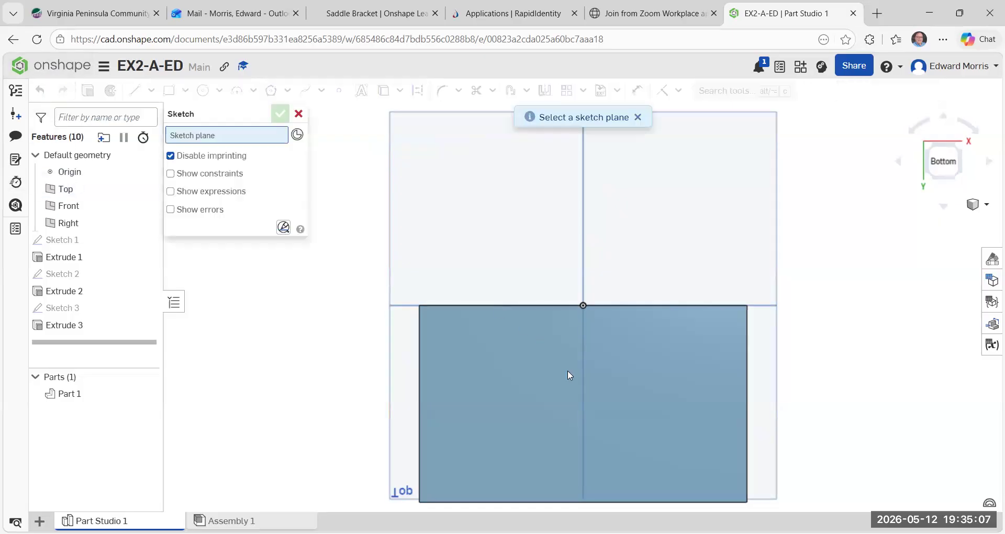
pyautogui.click(500, 369)
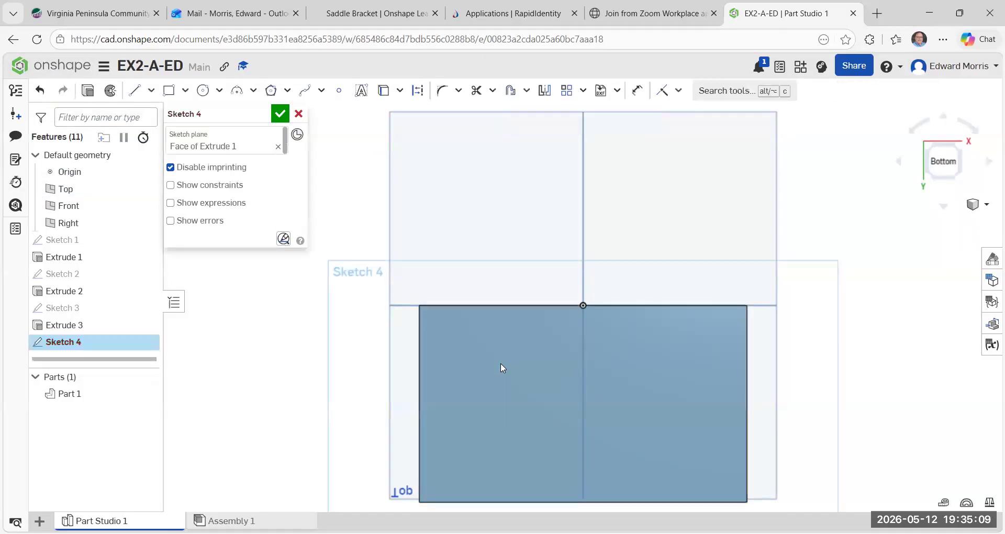
pyautogui.click(135, 95)
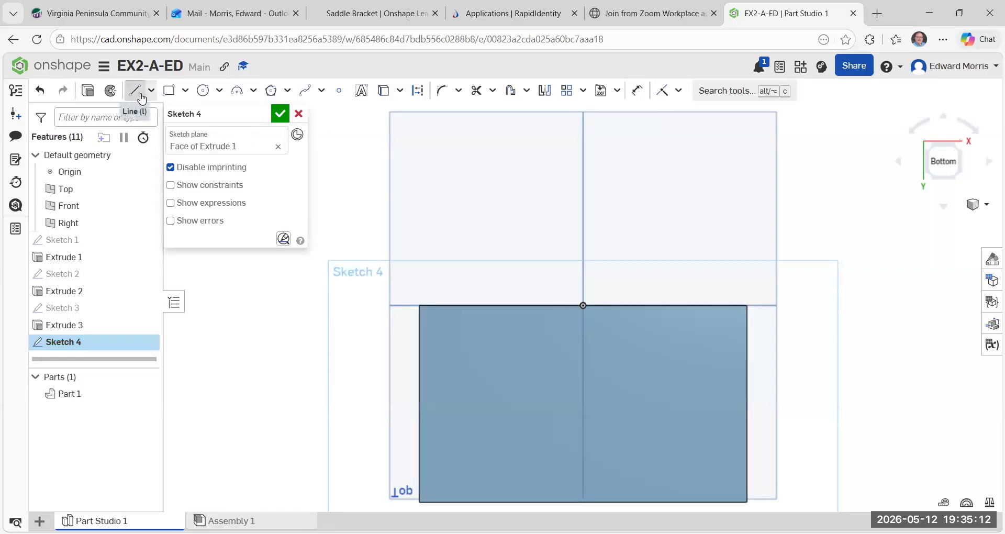
pyautogui.click(747, 305)
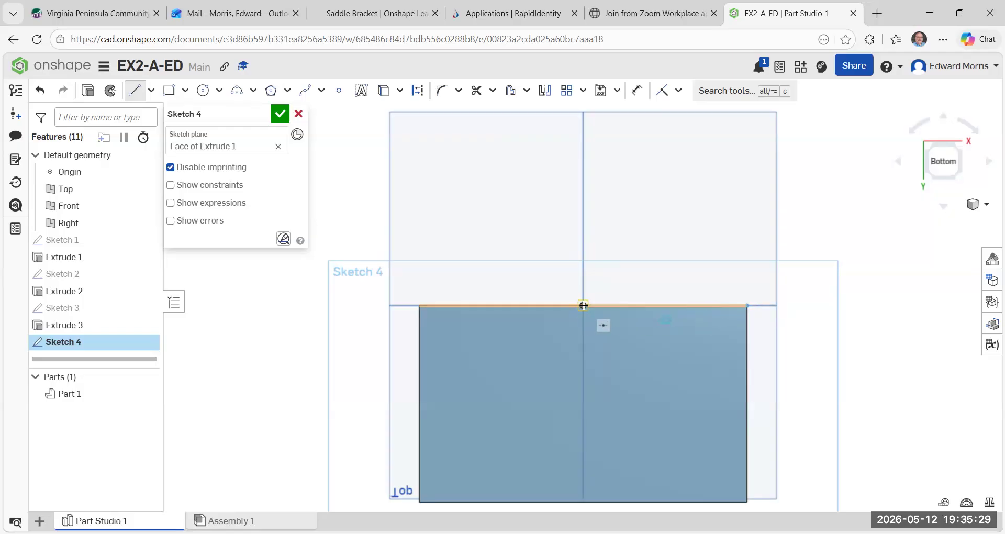
pyautogui.click(583, 305)
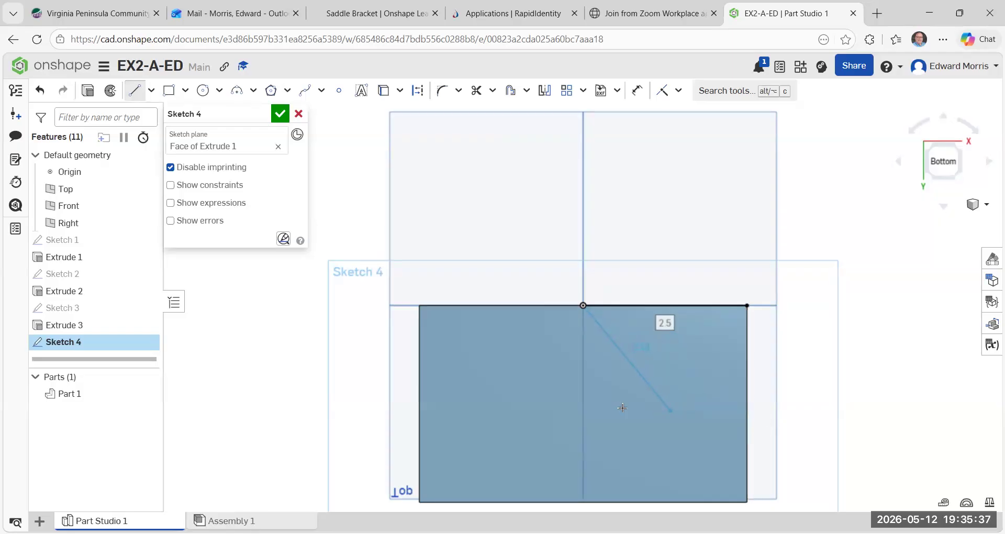
pyautogui.click(584, 405)
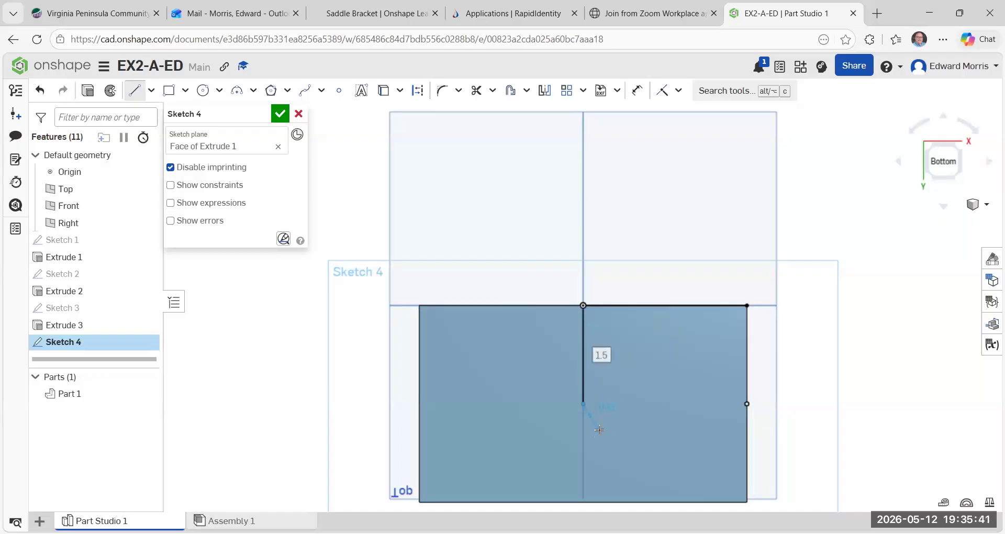
pyautogui.press('Escape')
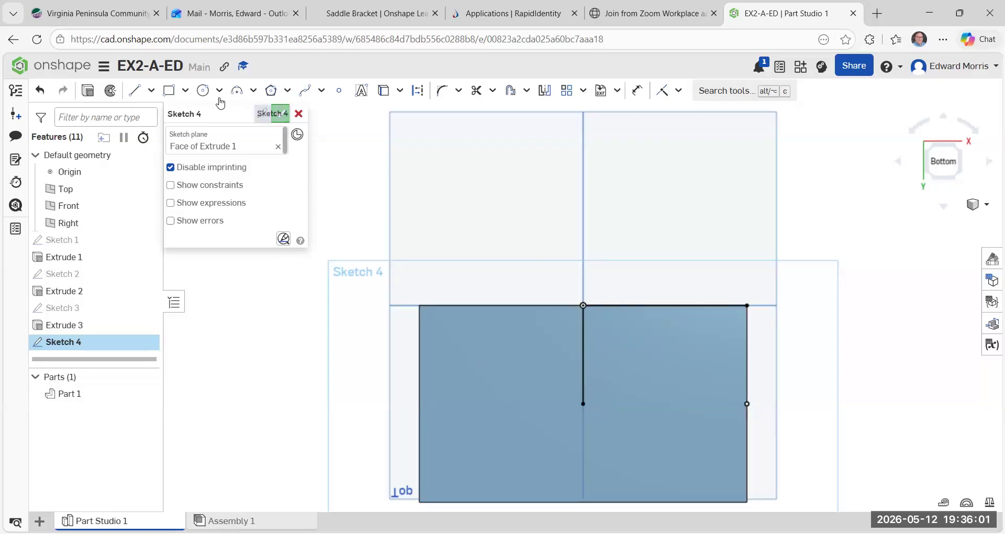
# Draw a 1.25 in diameter circle centered on the inner end of the 1.5 in line on the bottom face.
pyautogui.click(204, 92)
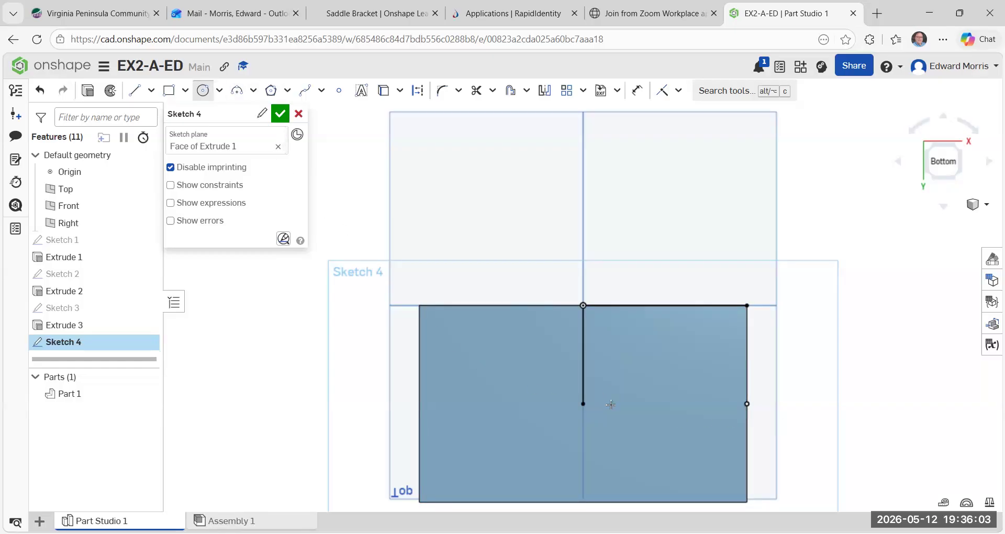
pyautogui.click(584, 403)
pyautogui.click(621, 442)
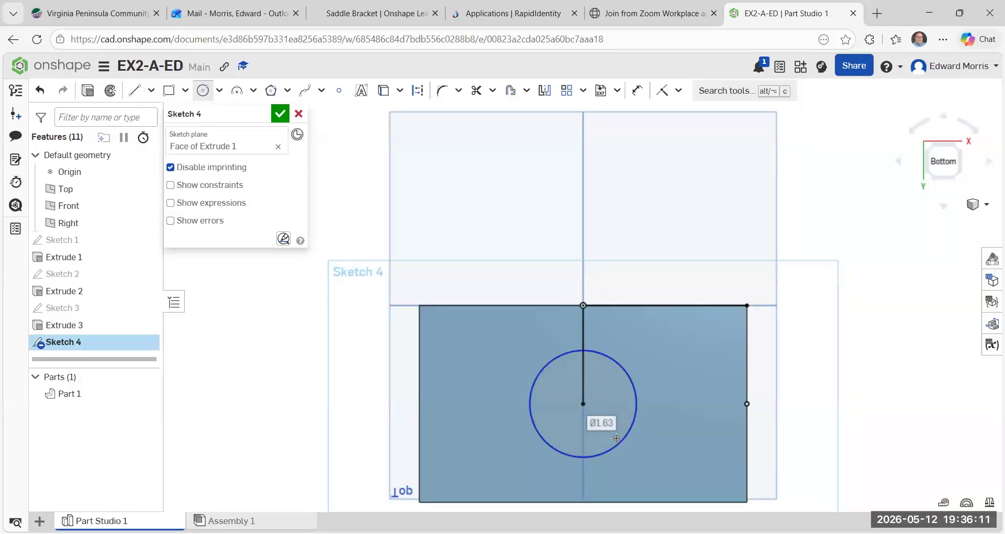
pyautogui.write('1.25')
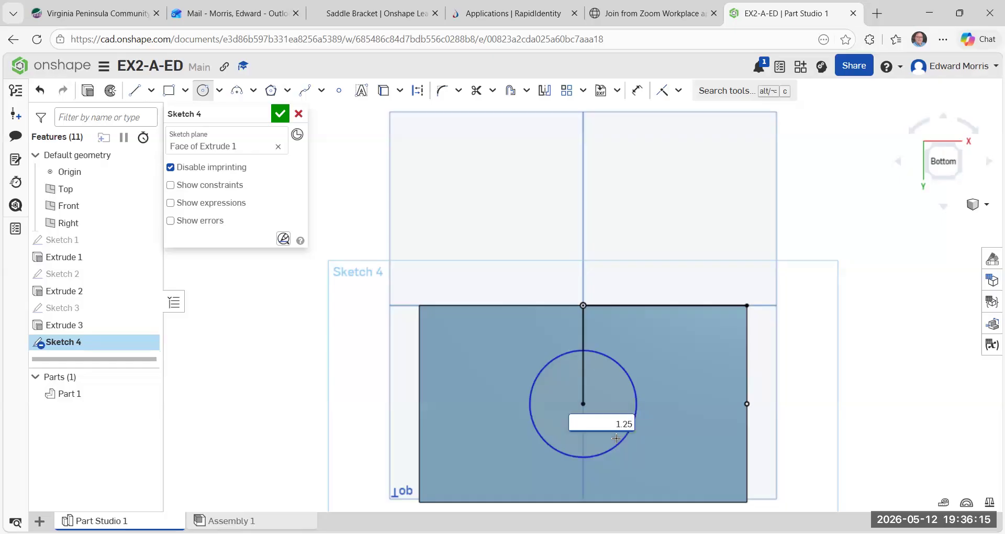
pyautogui.press('Return')
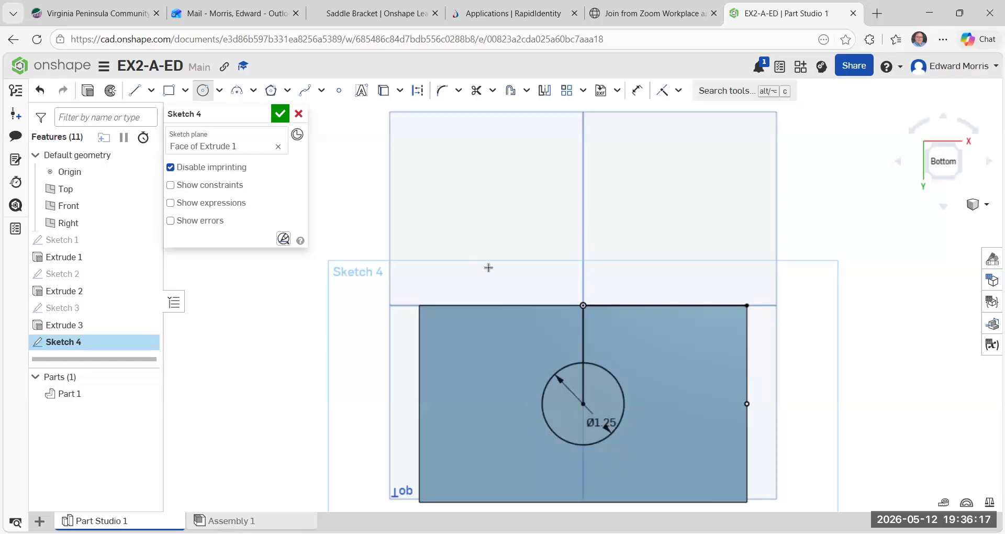
# Finish the sketch with the 1.25 in circle on the block's bottom face.
pyautogui.press('Escape')
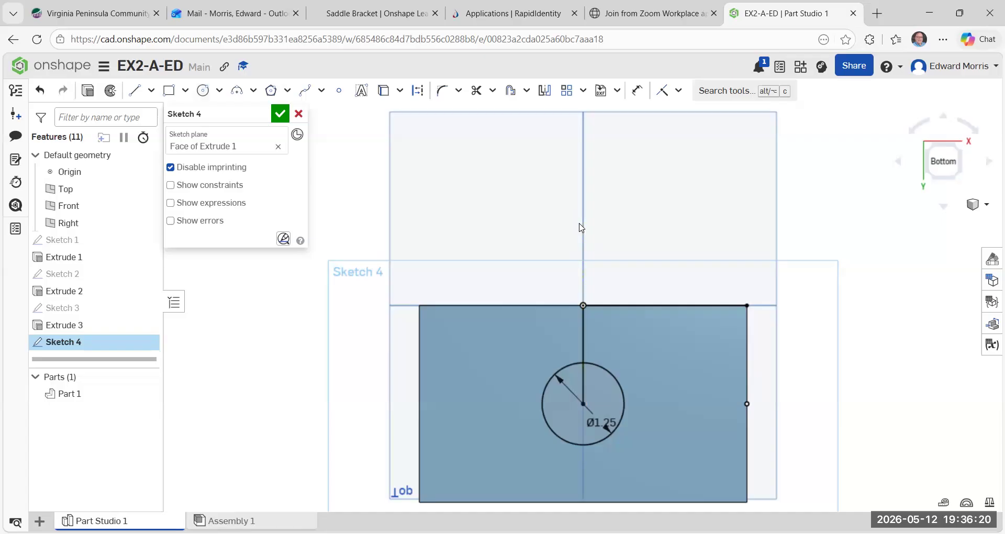
pyautogui.click(959, 154)
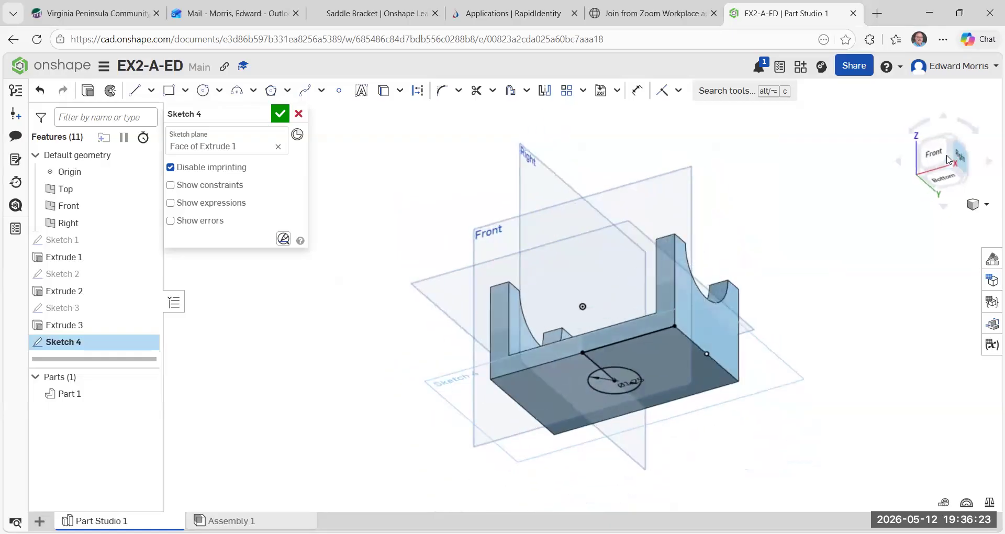
pyautogui.click(933, 157)
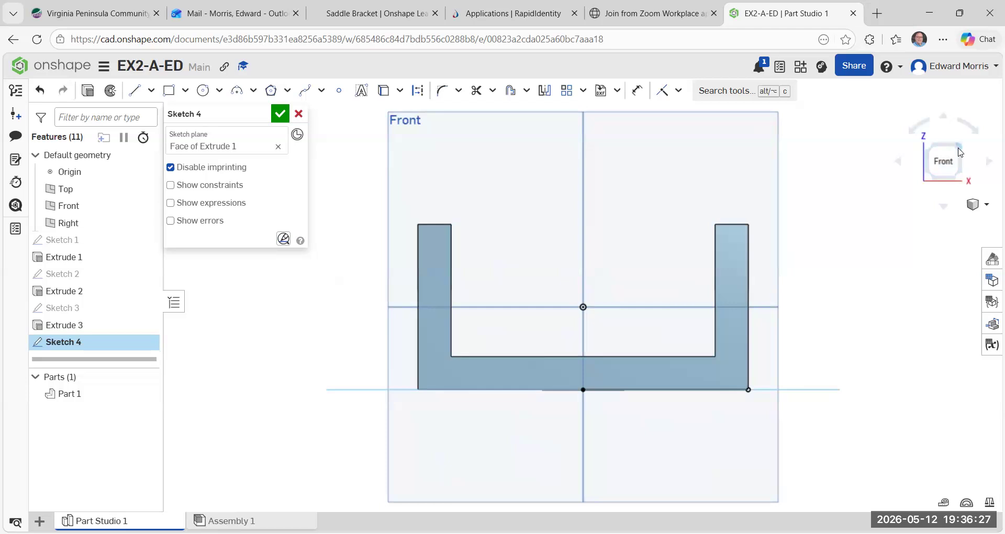
pyautogui.click(962, 154)
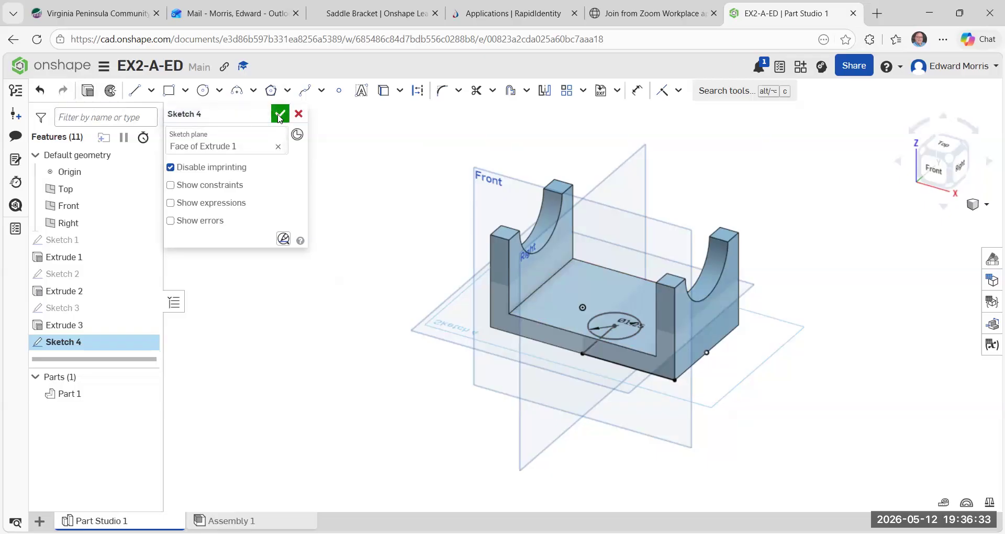
pyautogui.click(280, 113)
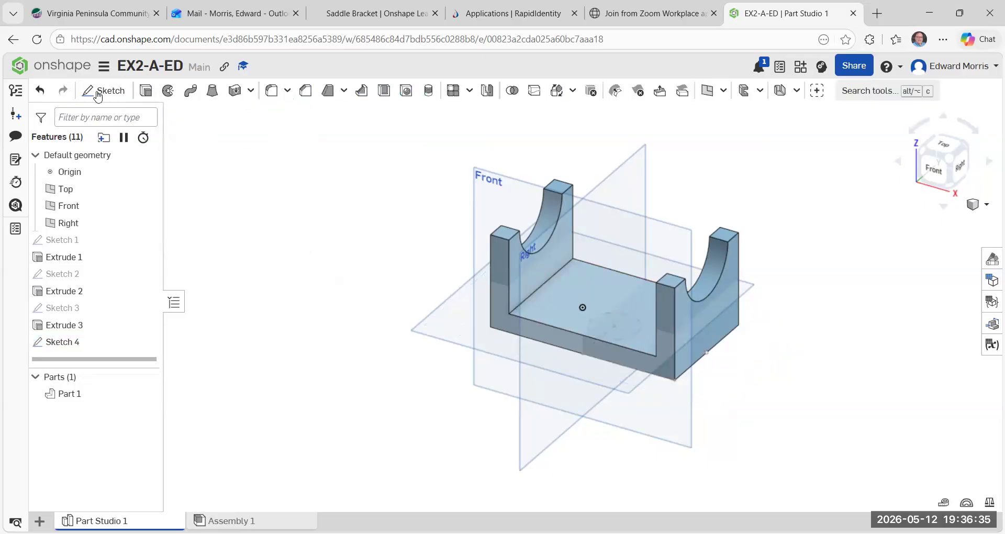
# Try to extrude the bottom circle 1 in upward as added material with the direction reversed, and undo that extrude.
pyautogui.click(146, 90)
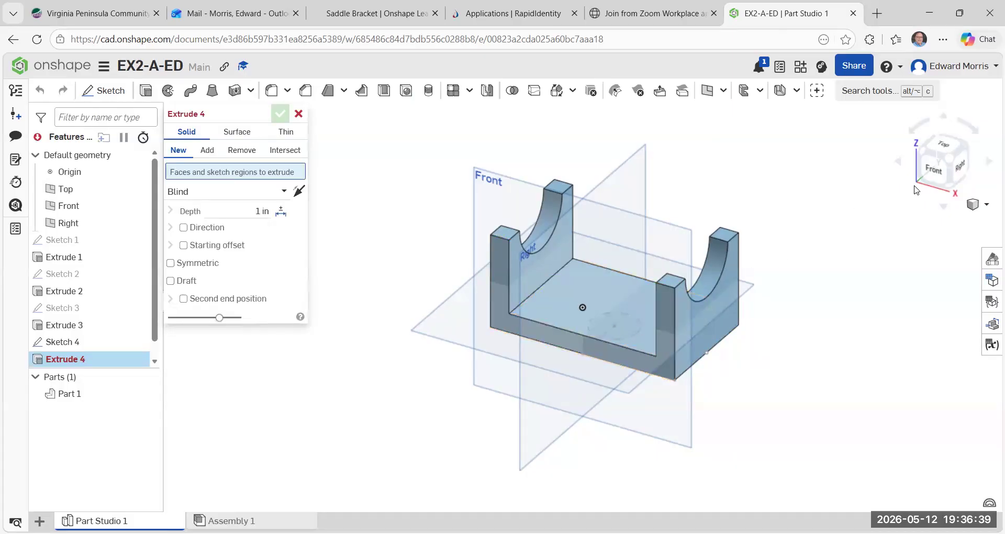
pyautogui.click(932, 171)
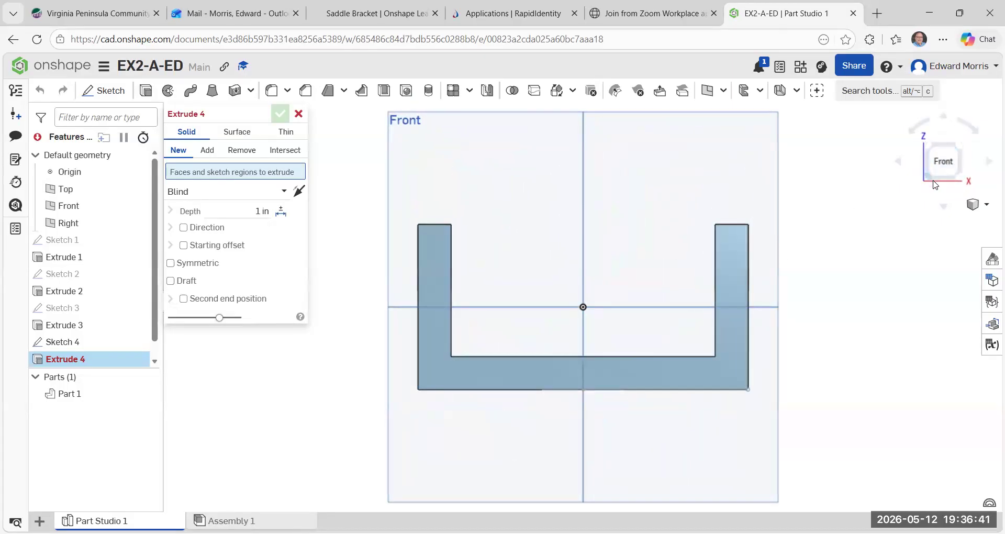
pyautogui.click(930, 181)
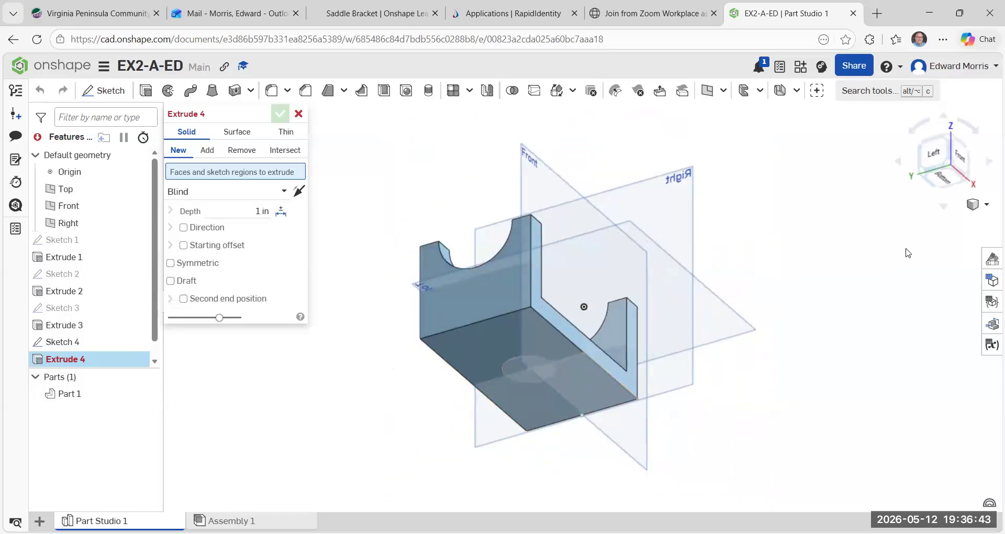
pyautogui.click(514, 373)
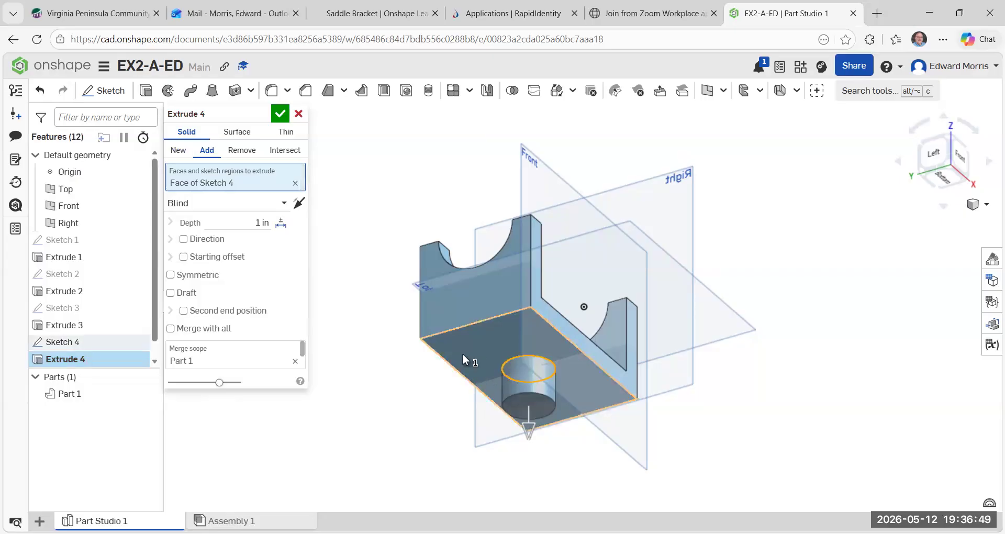
pyautogui.click(296, 208)
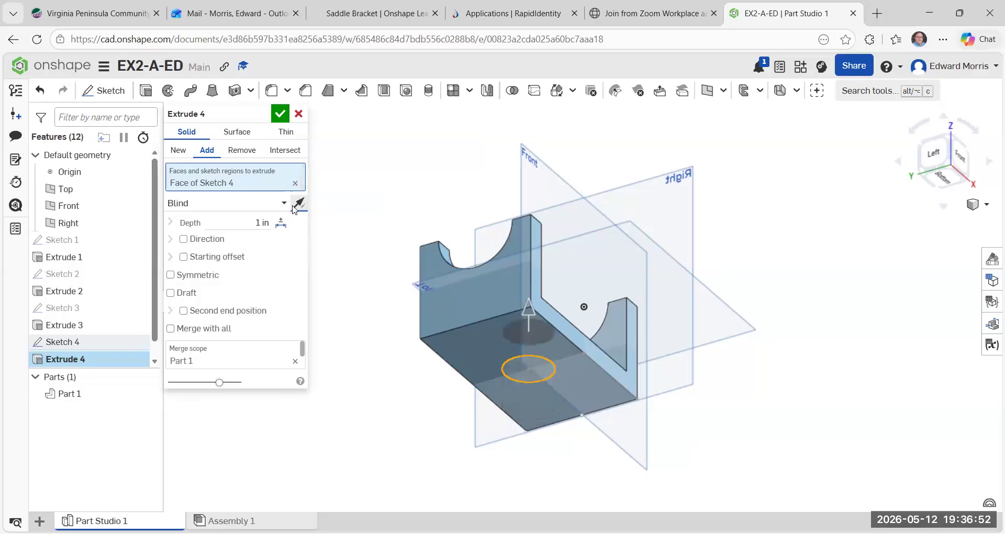
pyautogui.click(279, 115)
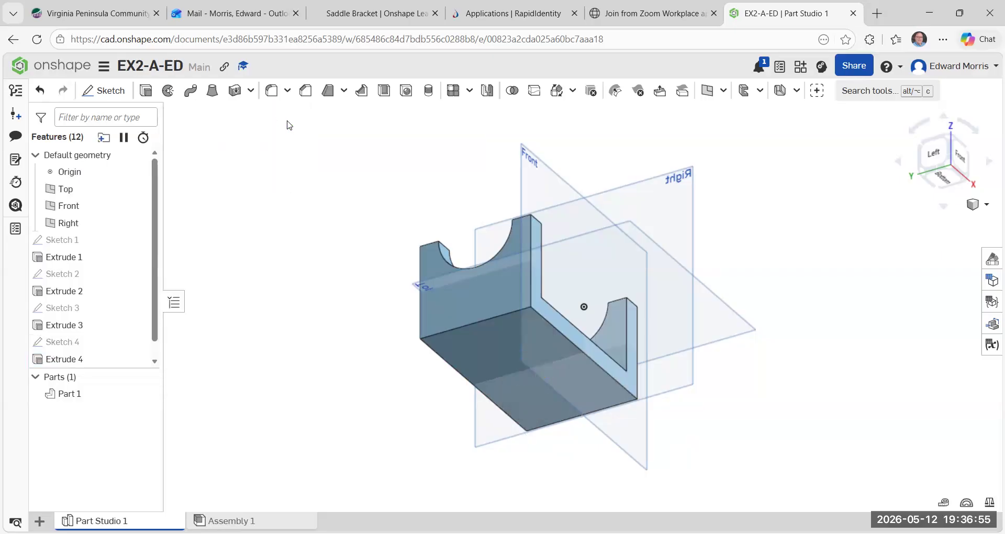
pyautogui.click(40, 90)
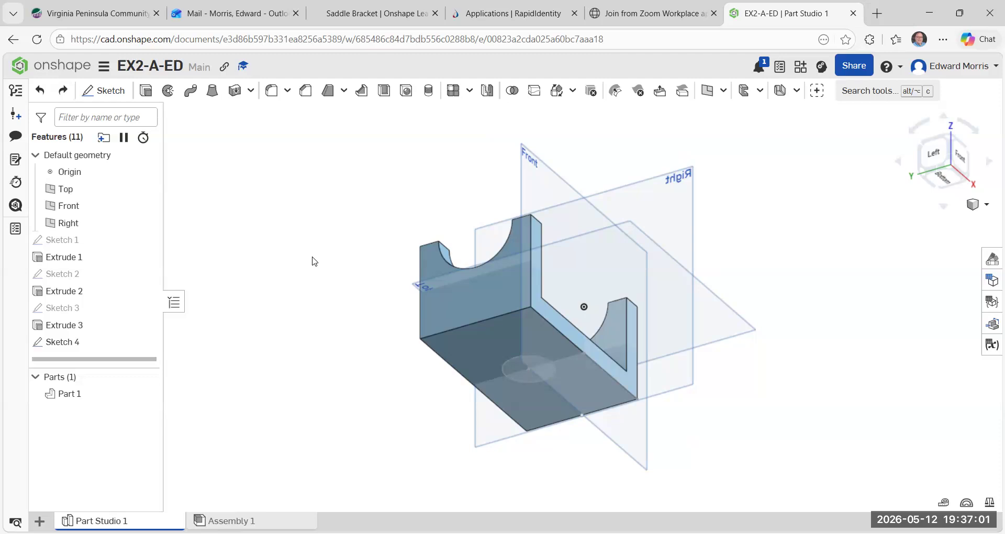
# Extrude the bottom circle 1 in as a removal with the direction reversed, cutting a round hole through the base.
pyautogui.click(145, 93)
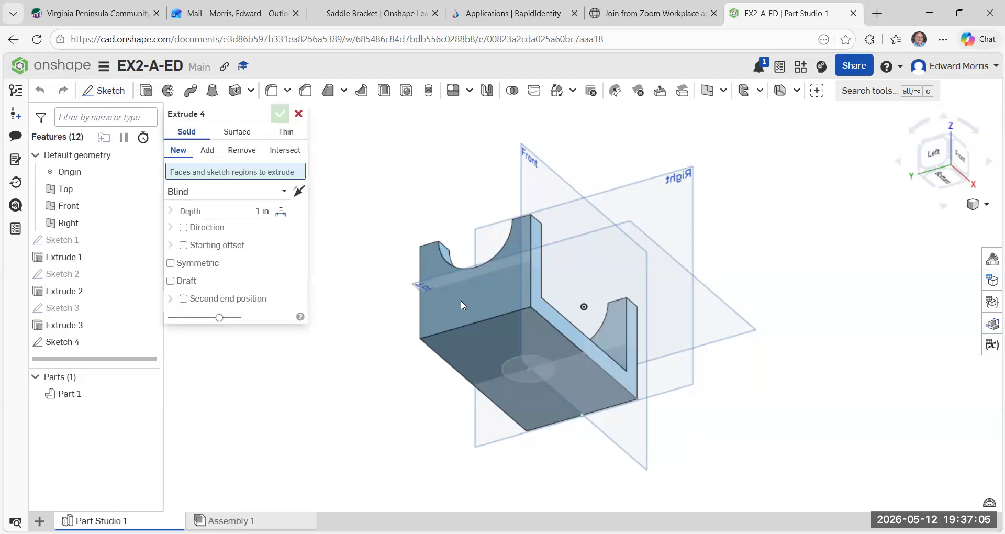
pyautogui.click(520, 366)
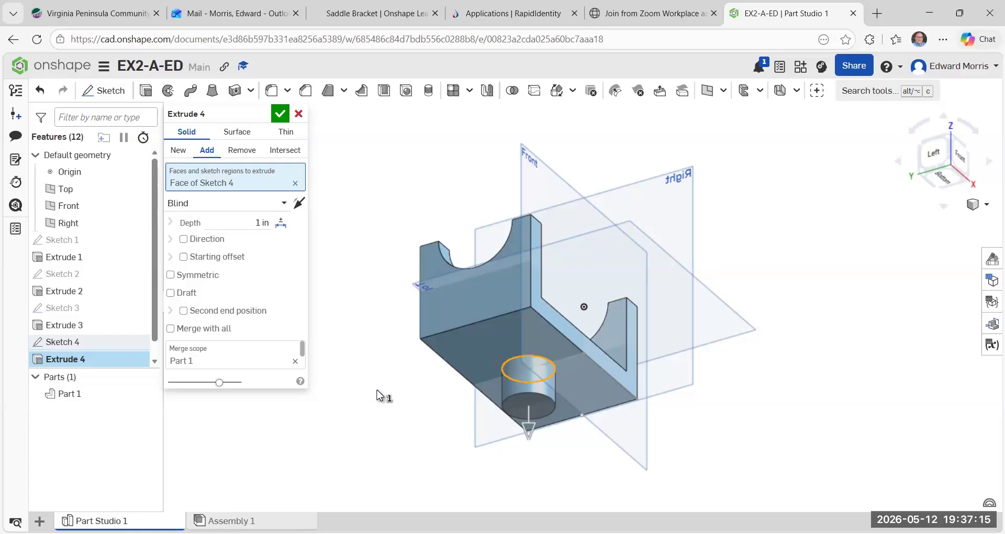
pyautogui.click(298, 204)
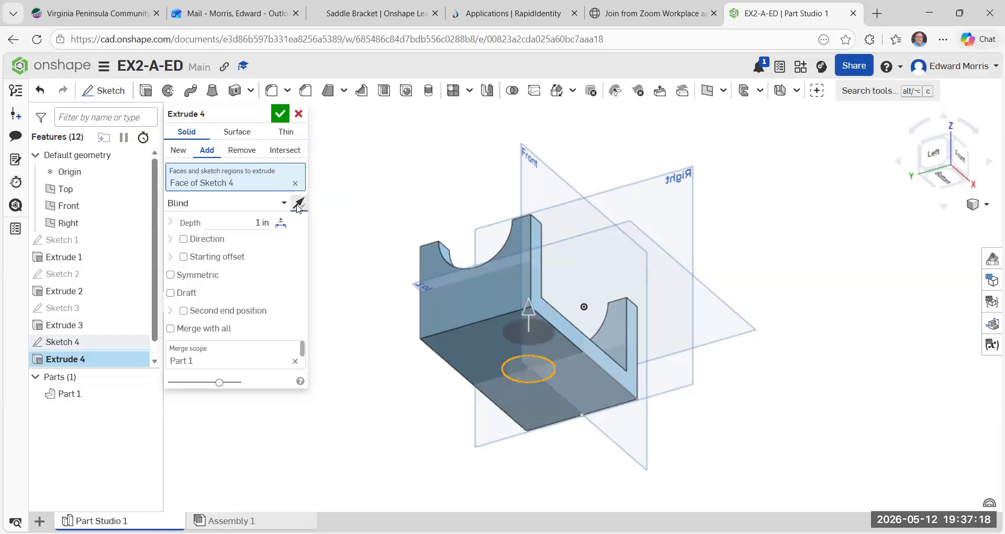
pyautogui.click(241, 151)
pyautogui.click(279, 115)
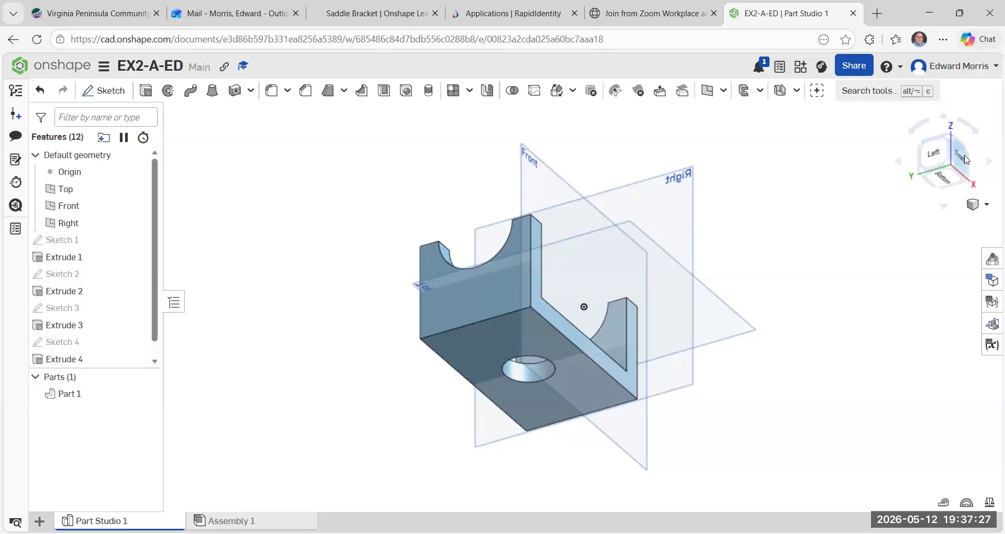
# Examine the saddle from an isometric view, checking the base hole and the wall notches.
pyautogui.click(962, 155)
pyautogui.click(966, 148)
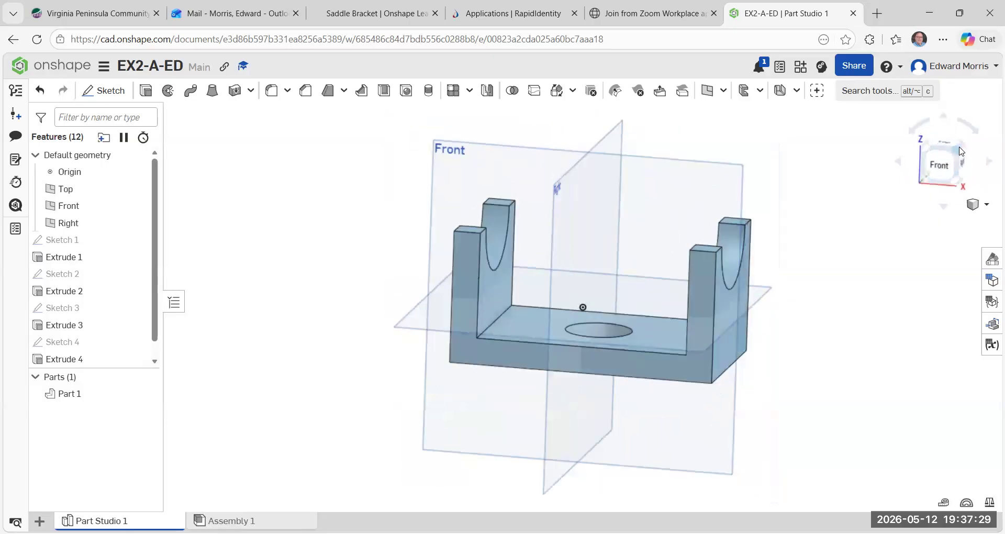
pyautogui.scroll(-1, 546, 324)
pyautogui.scroll(4, 553, 326)
pyautogui.moveTo(577, 348)
pyautogui.mouseDown(button='middle')
pyautogui.moveTo(396, 370)
pyautogui.moveTo(563, 335)
pyautogui.mouseUp(button='middle')
pyautogui.scroll(-1, 460, 357)
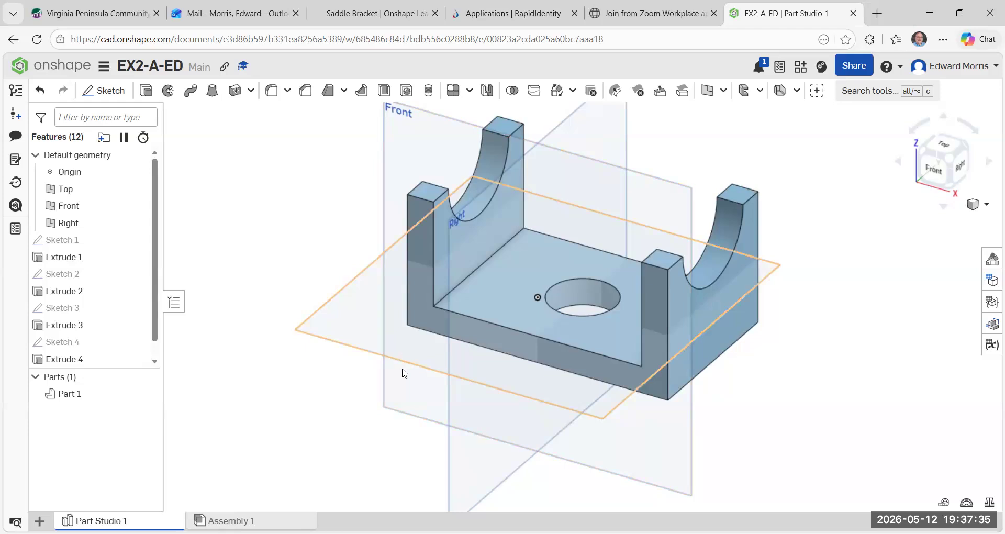
pyautogui.scroll(-1, 403, 373)
pyautogui.moveTo(399, 393); pyautogui.dragTo(420, 394, button='middle')
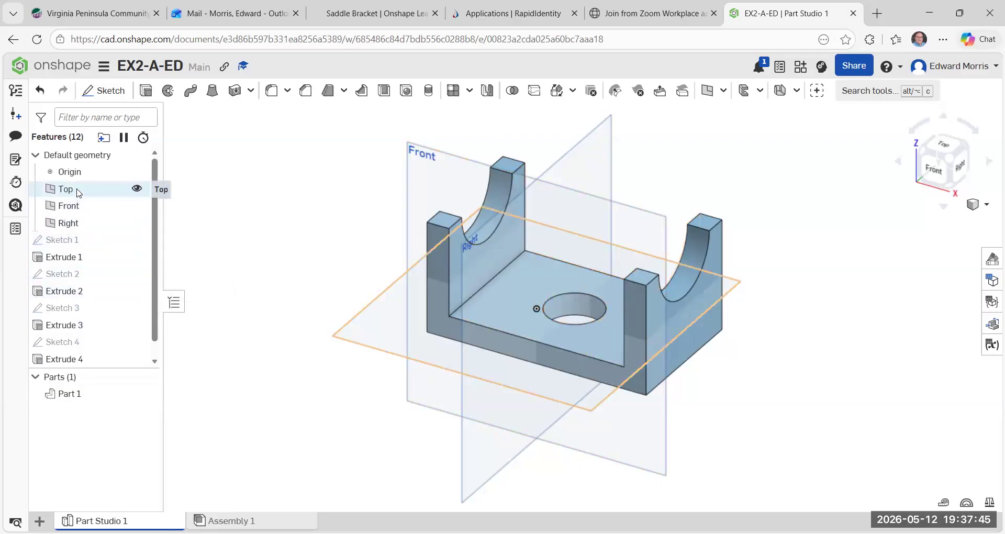
# Hide the Top, Front and Right default planes.
pyautogui.click(137, 188)
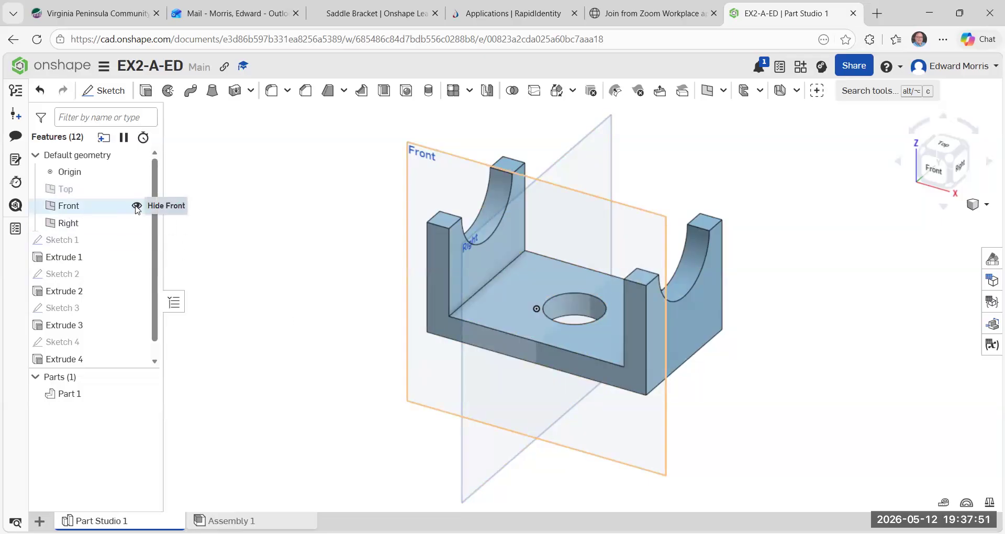
pyautogui.click(137, 205)
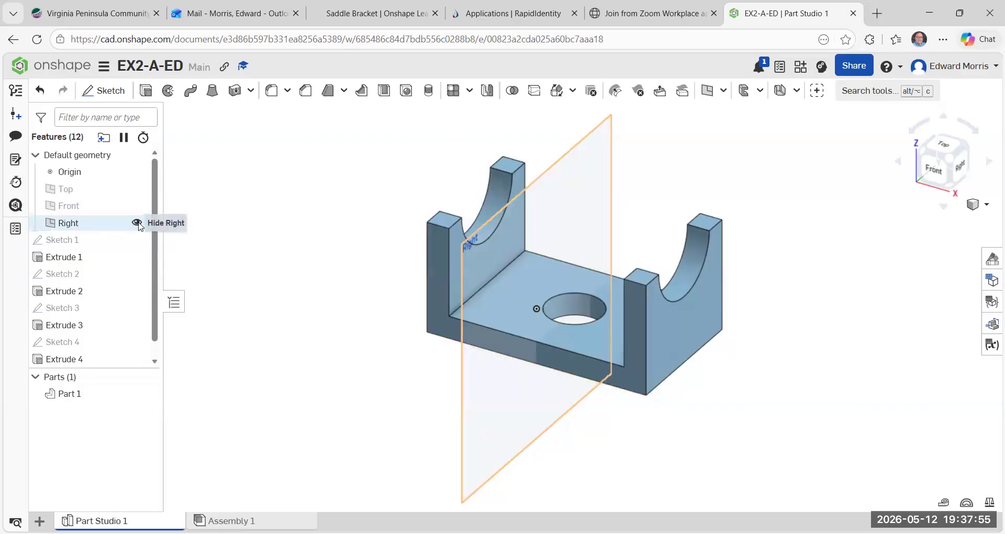
pyautogui.click(136, 223)
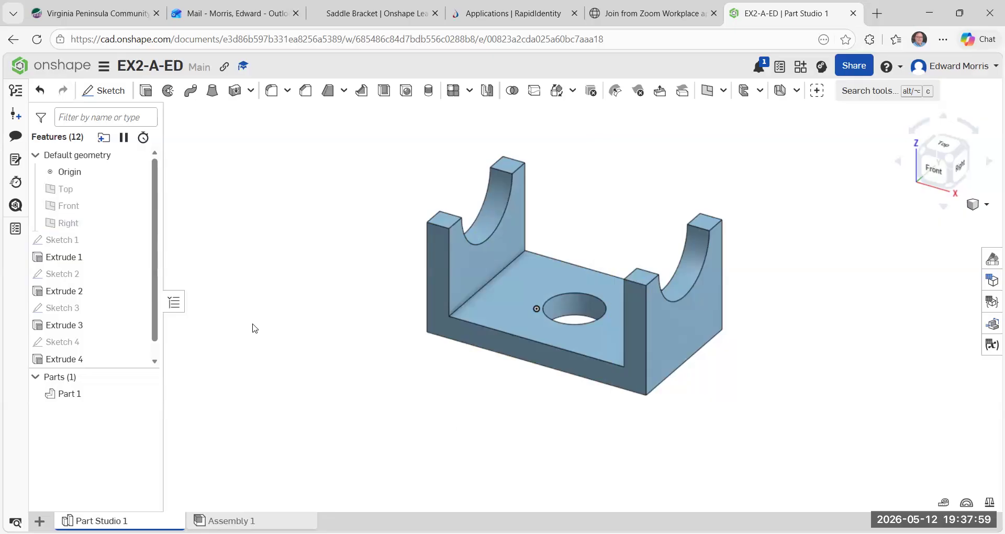
# Change the appearance of the whole part to the green color 488C29.
pyautogui.rightClick(535, 278)
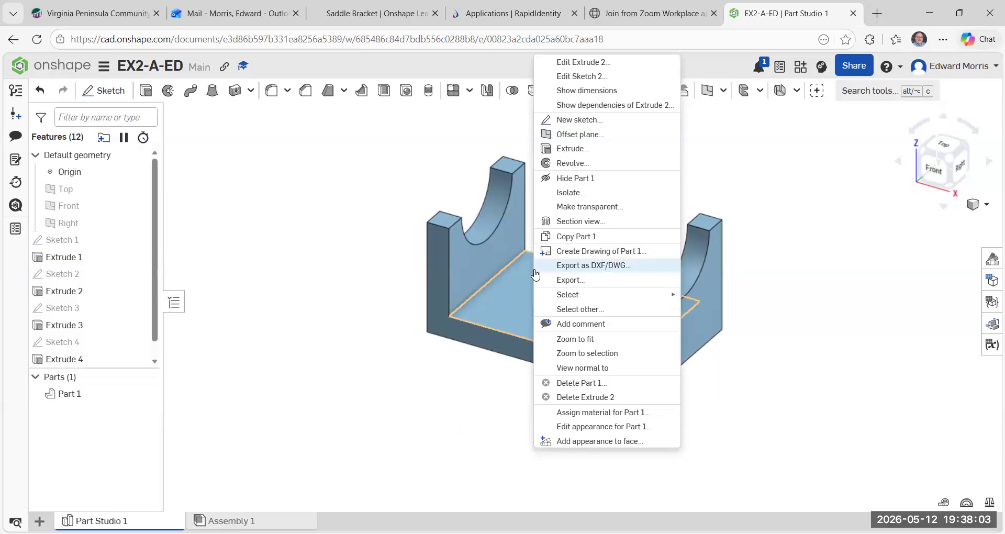
pyautogui.click(580, 426)
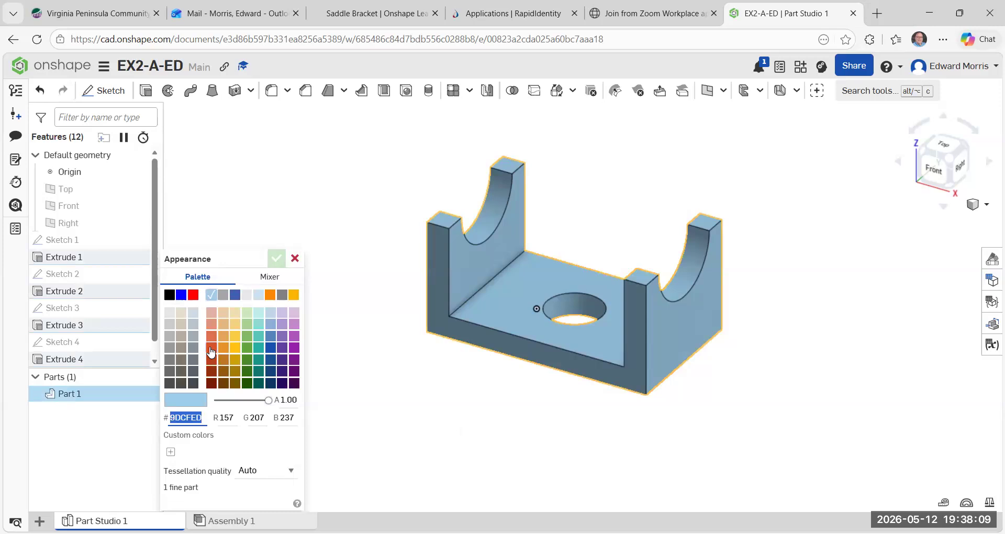
pyautogui.click(248, 362)
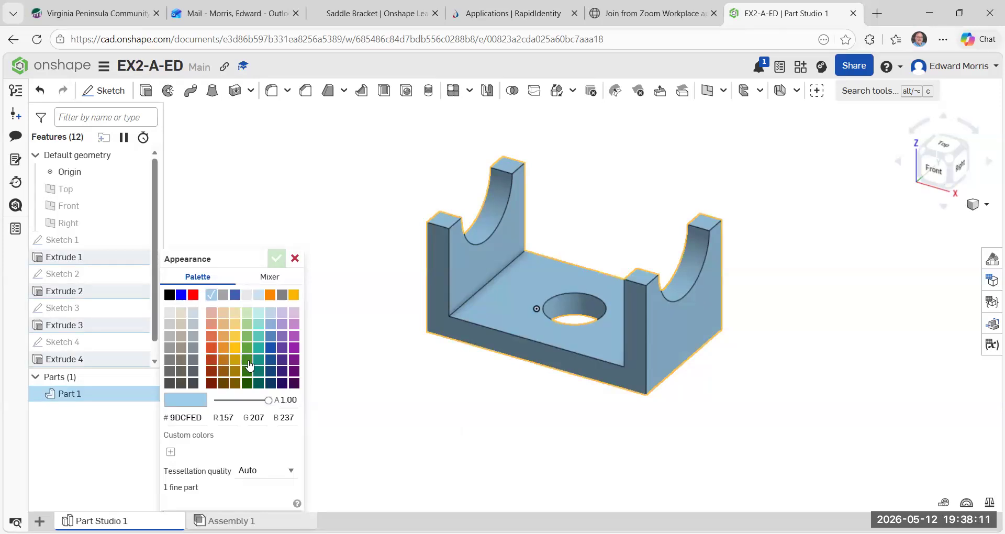
pyautogui.click(248, 362)
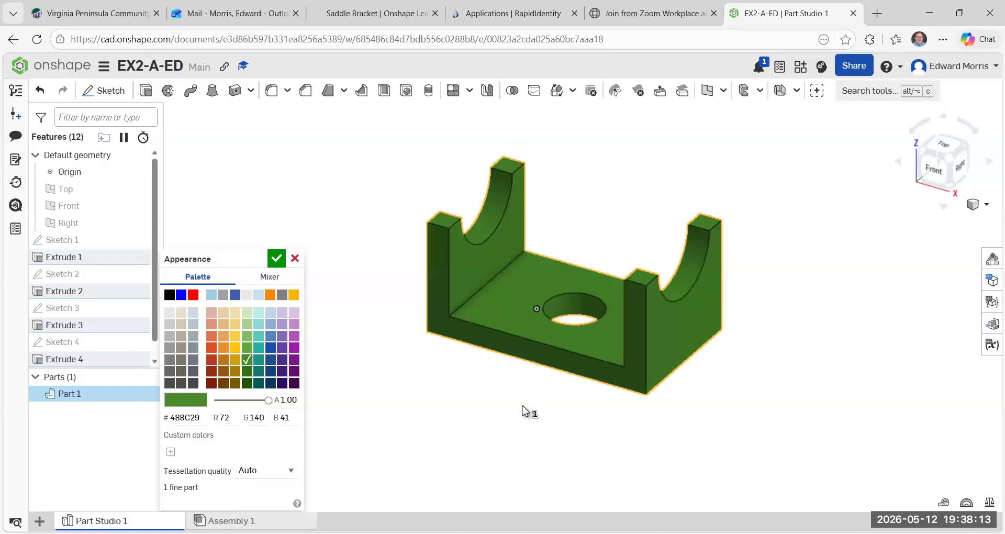
pyautogui.click(273, 259)
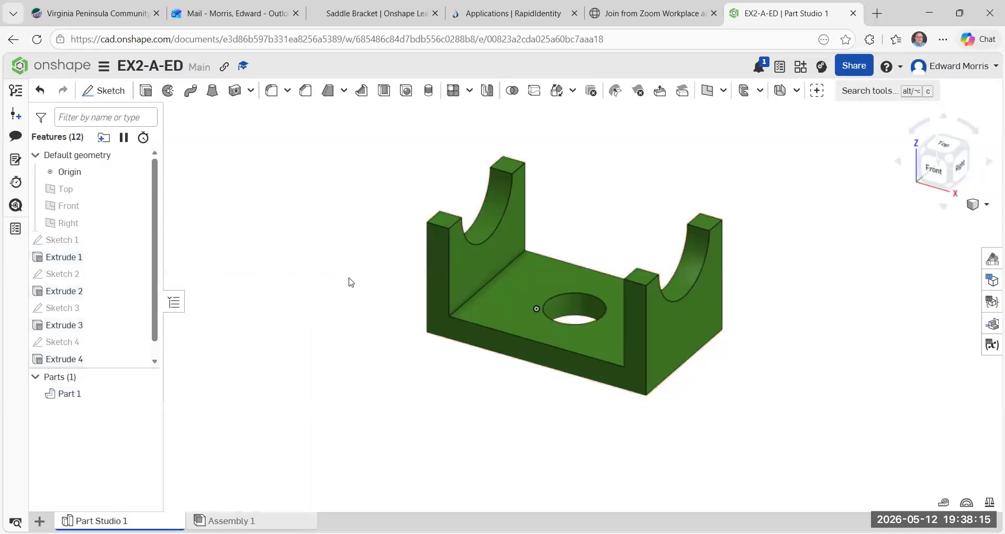
# Open the print setup for the part studio and center the green saddle within the Letter page frame.
pyautogui.scroll(2, 413, 396)
pyautogui.scroll(-2, 427, 393)
pyautogui.moveTo(484, 384); pyautogui.dragTo(314, 376, button='middle')
pyautogui.scroll(-1, 314, 376)
pyautogui.moveTo(314, 376); pyautogui.dragTo(456, 377, button='middle')
pyautogui.scroll(1, 455, 382)
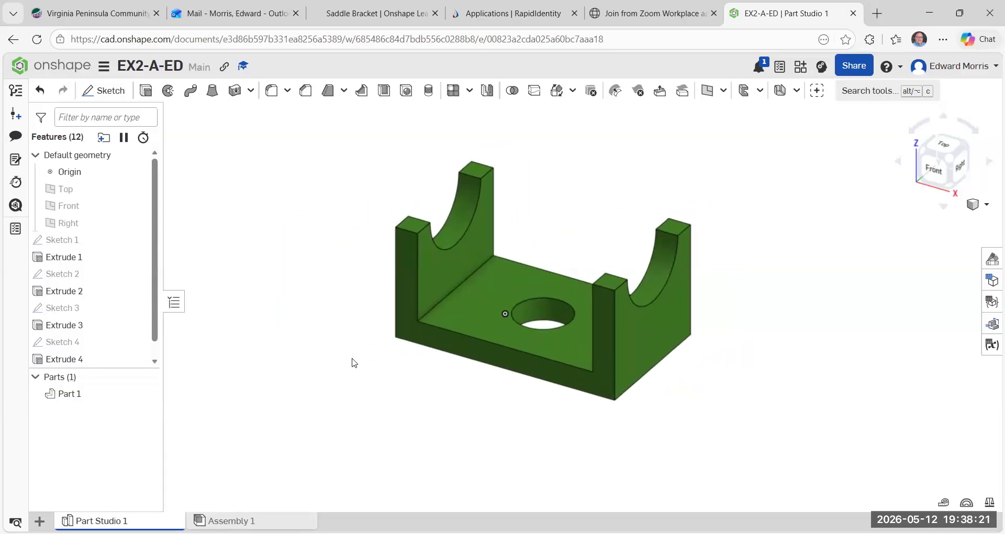
pyautogui.click(104, 67)
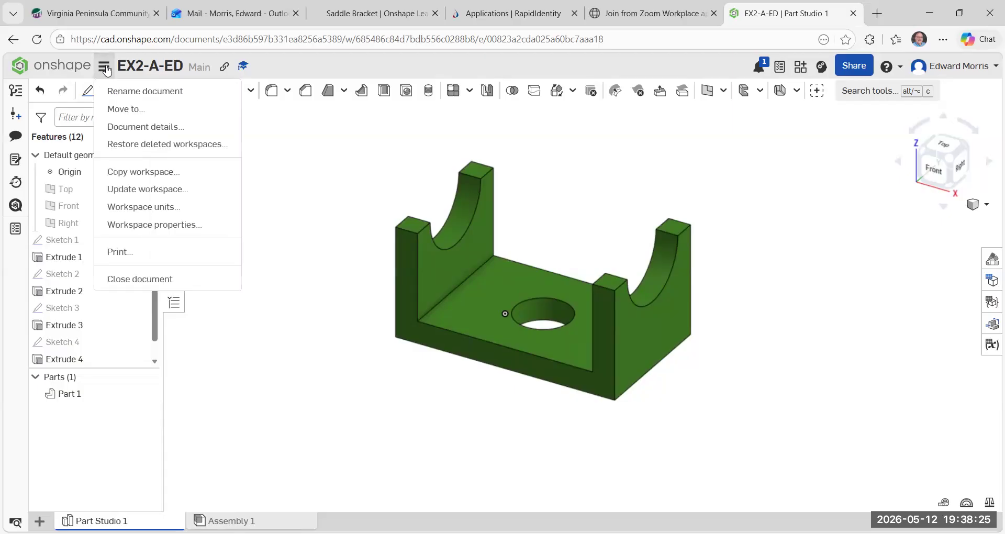
pyautogui.click(149, 261)
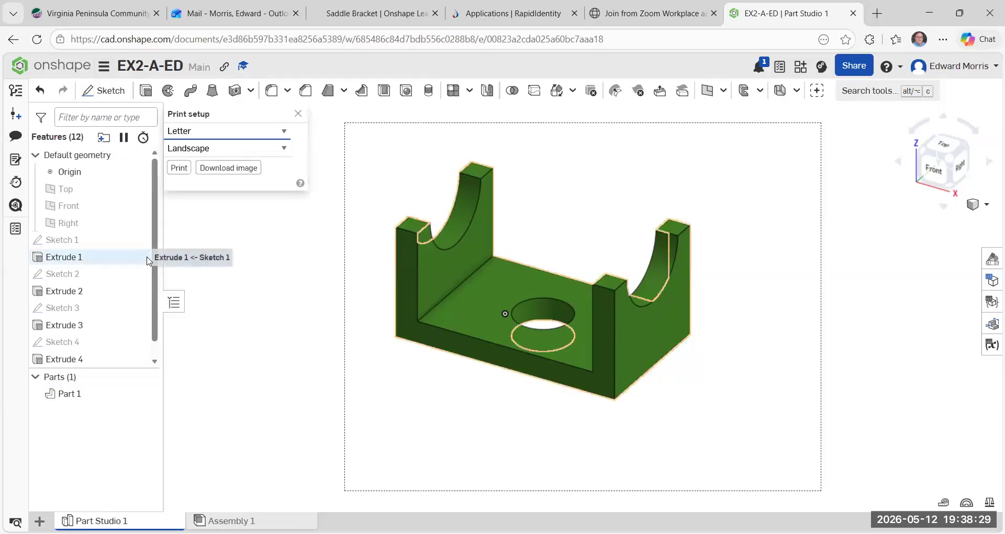
pyautogui.moveTo(574, 344); pyautogui.dragTo(614, 357, button='middle')
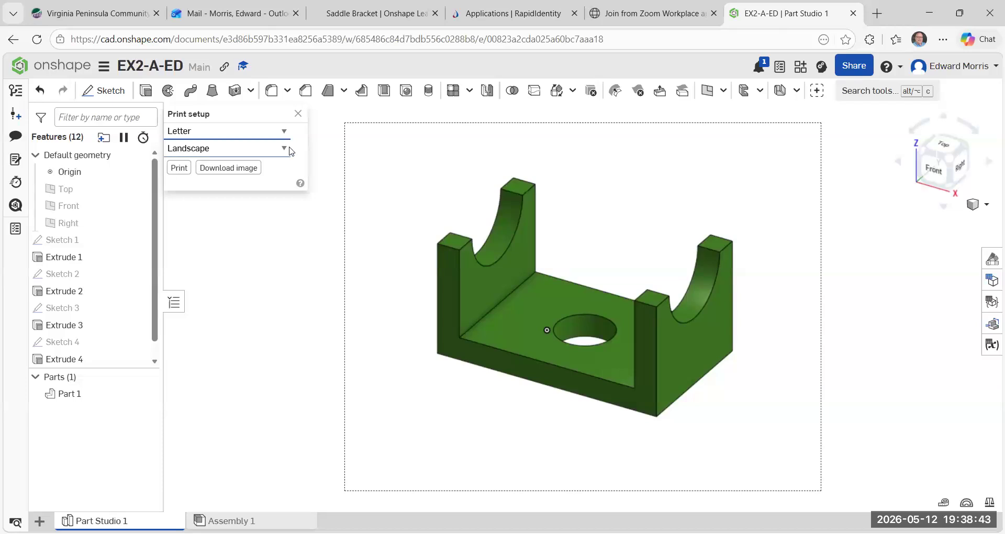
# Try the portrait page orientation, return to landscape, and download the part view as an image.
pyautogui.click(241, 150)
pyautogui.click(242, 171)
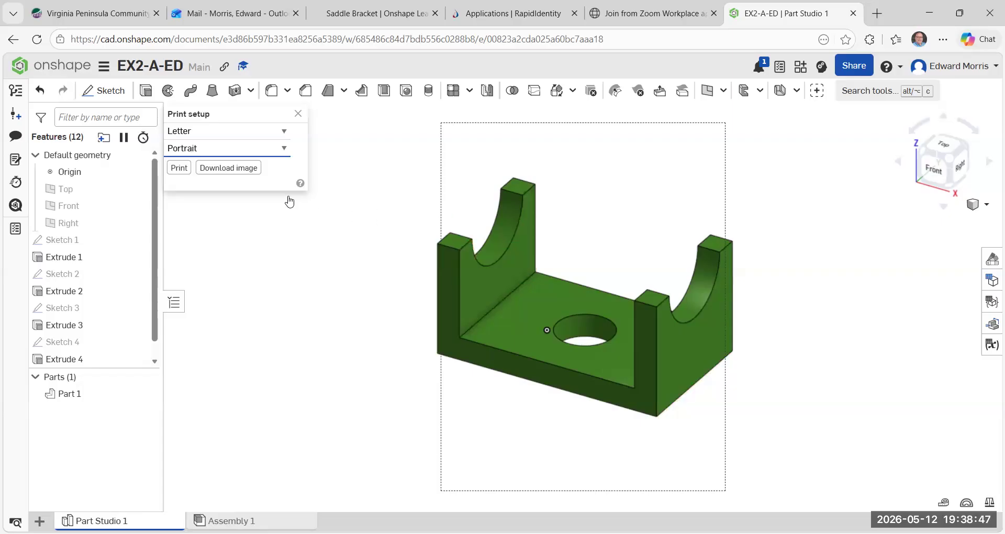
pyautogui.click(285, 151)
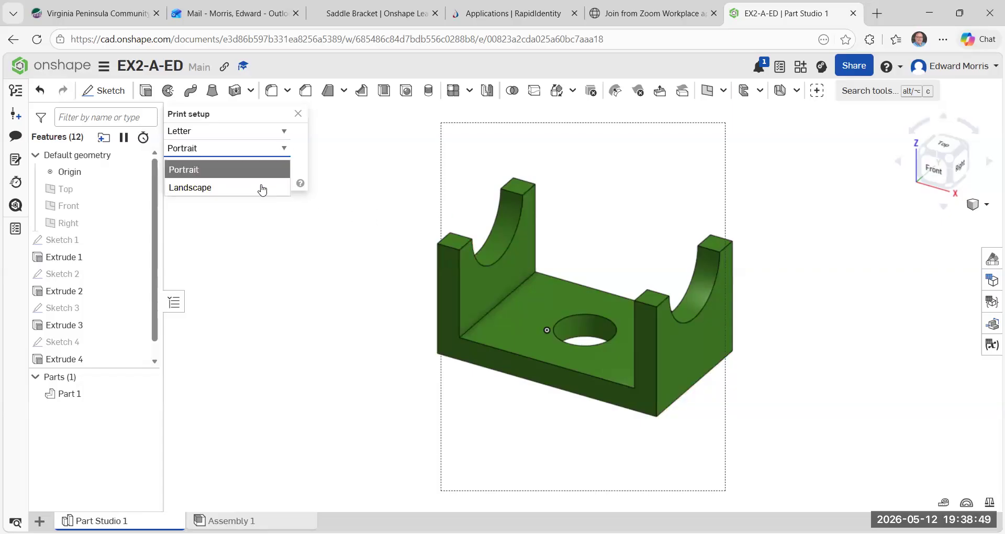
pyautogui.click(263, 187)
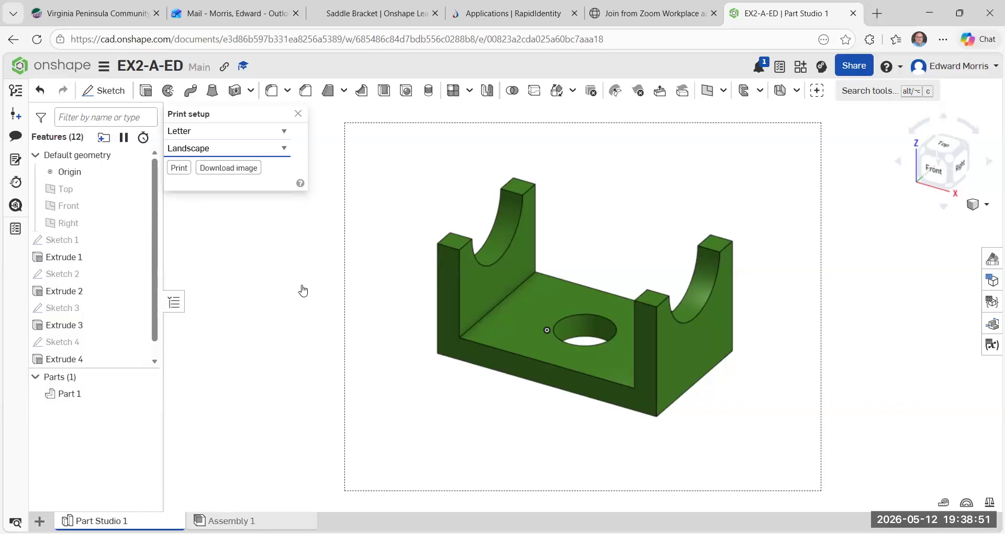
pyautogui.click(248, 168)
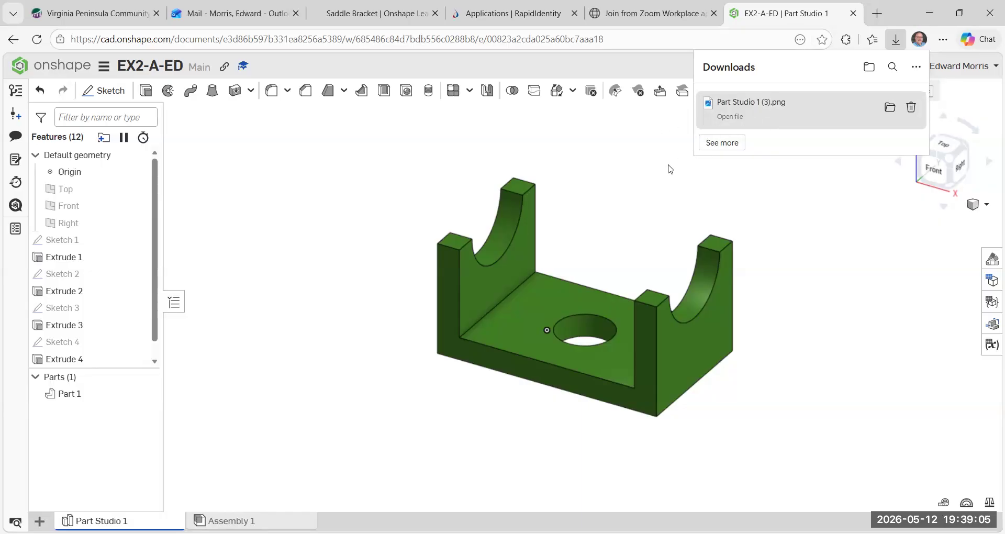
# Create a drawing in the document from the ANSI_B_INCH.dwt template with no views.
pyautogui.click(733, 162)
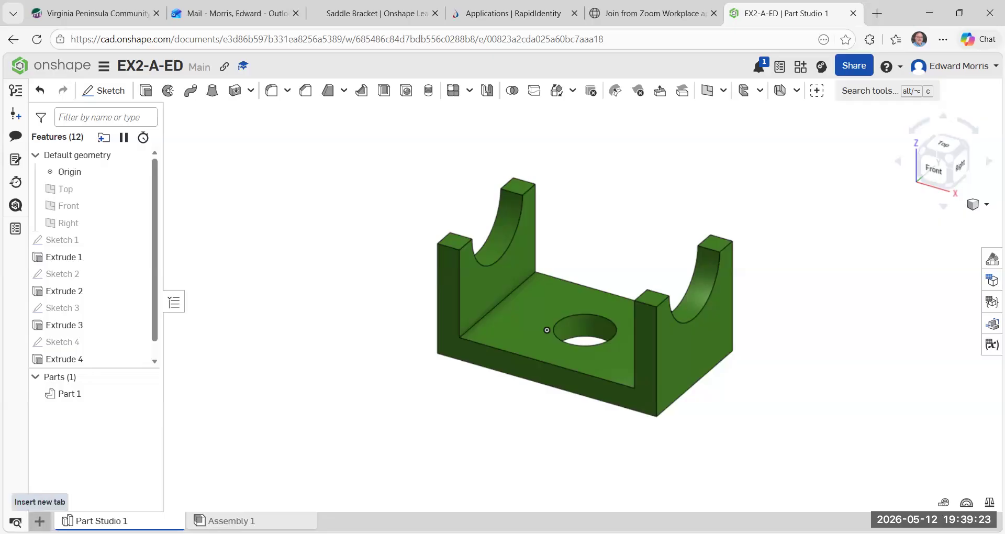
pyautogui.click(39, 521)
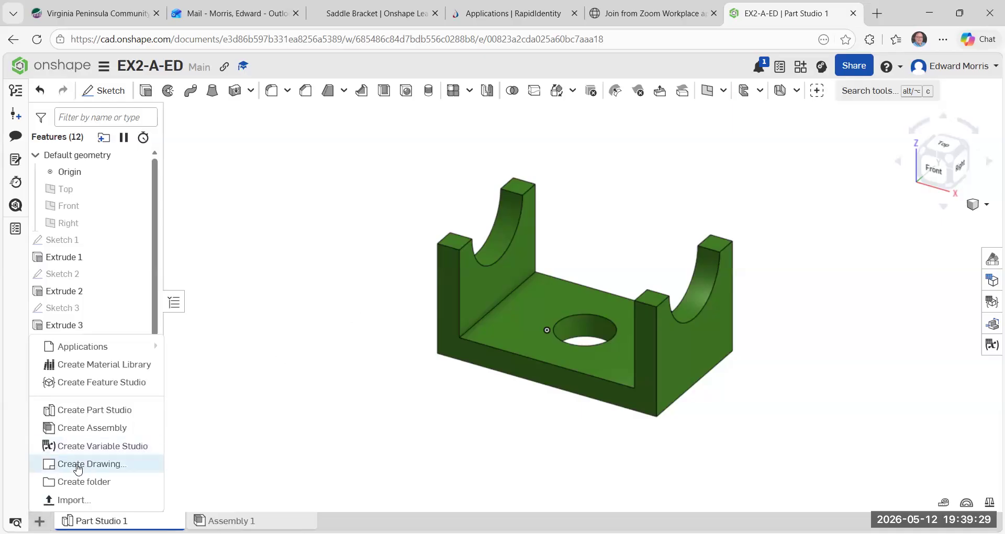
pyautogui.click(111, 466)
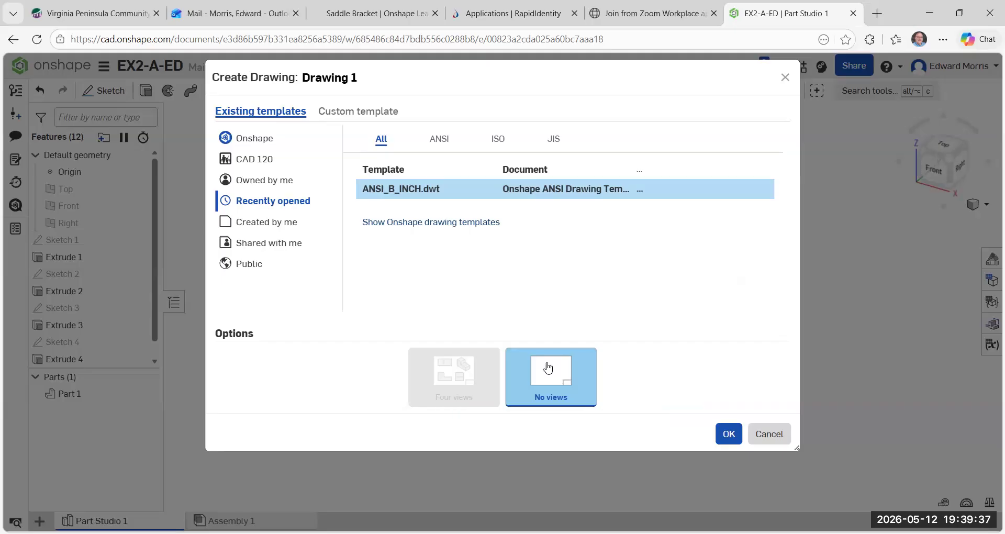
pyautogui.click(727, 434)
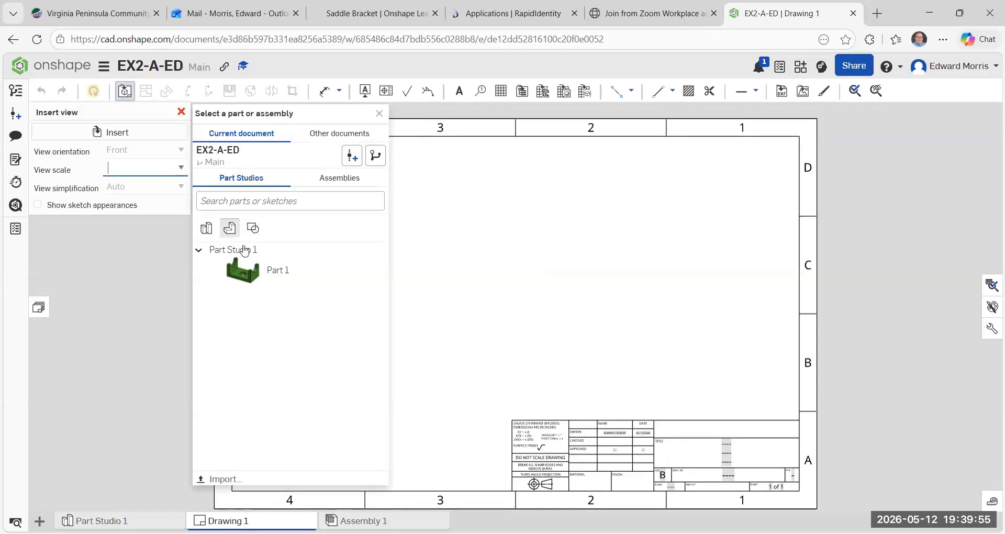
# Insert a front view of Part 1 at 1:1 scale on the sheet and project a top view above it.
pyautogui.click(380, 114)
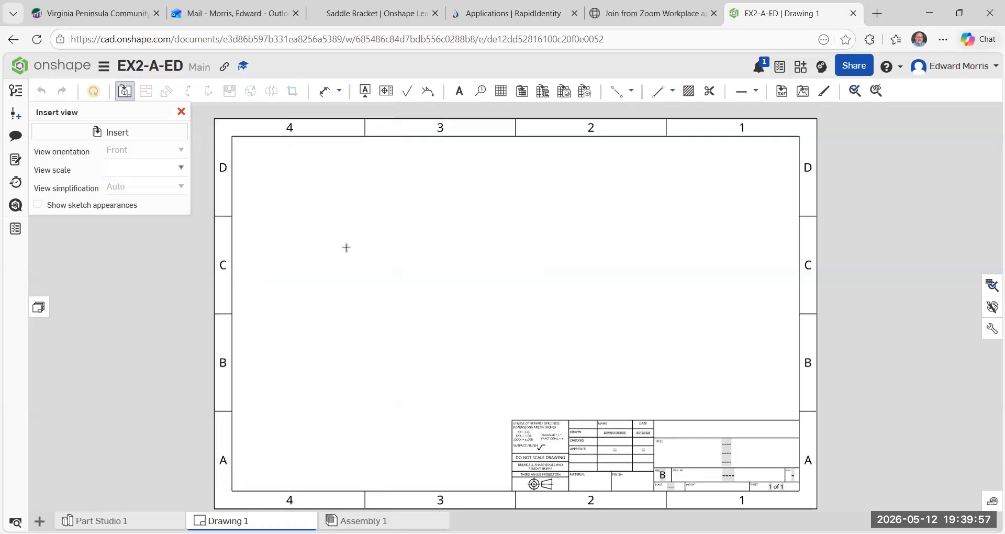
pyautogui.click(127, 97)
pyautogui.click(126, 93)
pyautogui.click(118, 136)
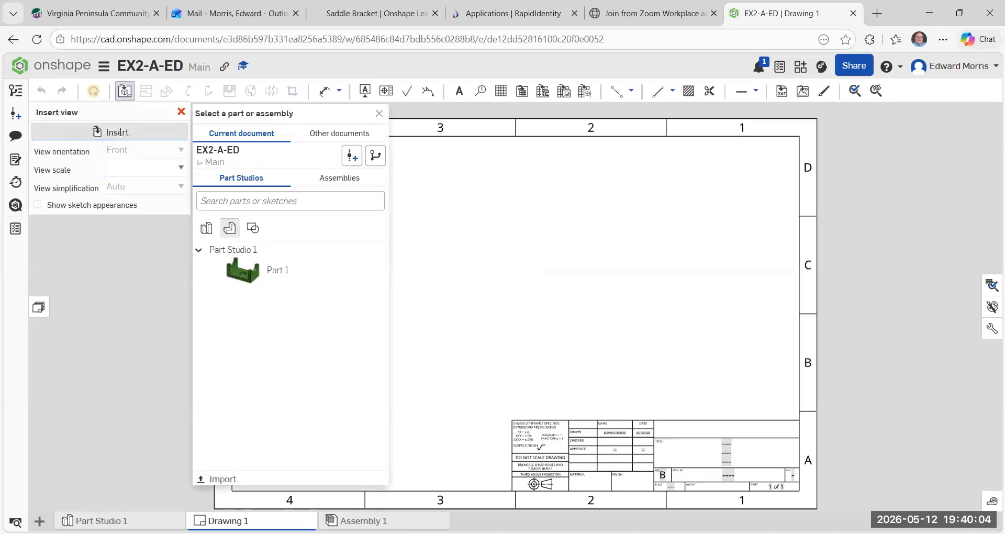
pyautogui.click(227, 279)
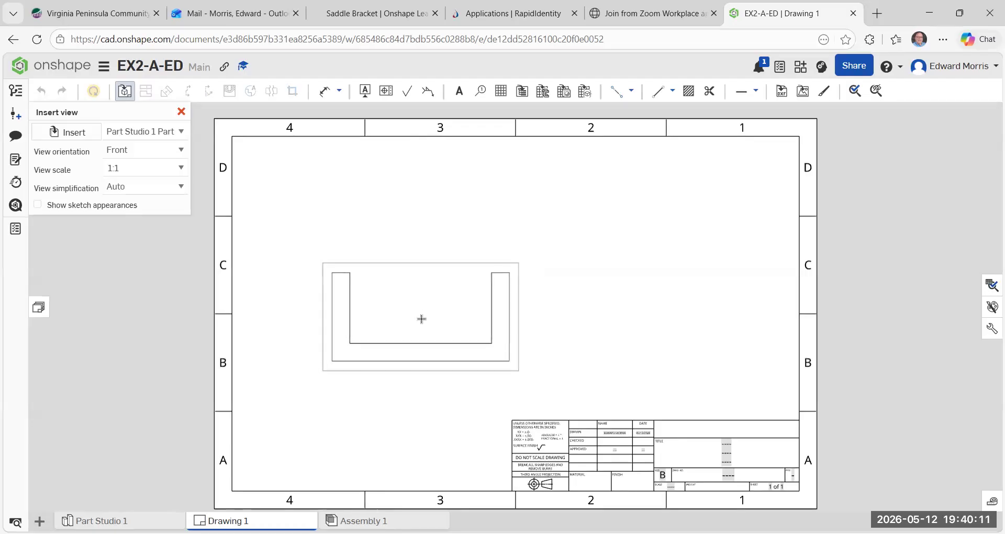
pyautogui.click(419, 324)
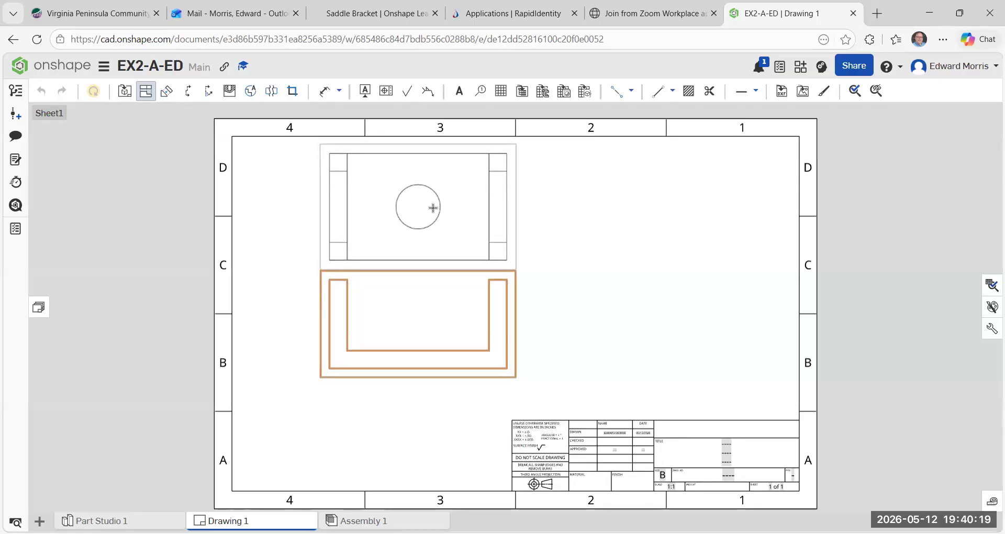
pyautogui.click(433, 207)
pyautogui.press('Escape')
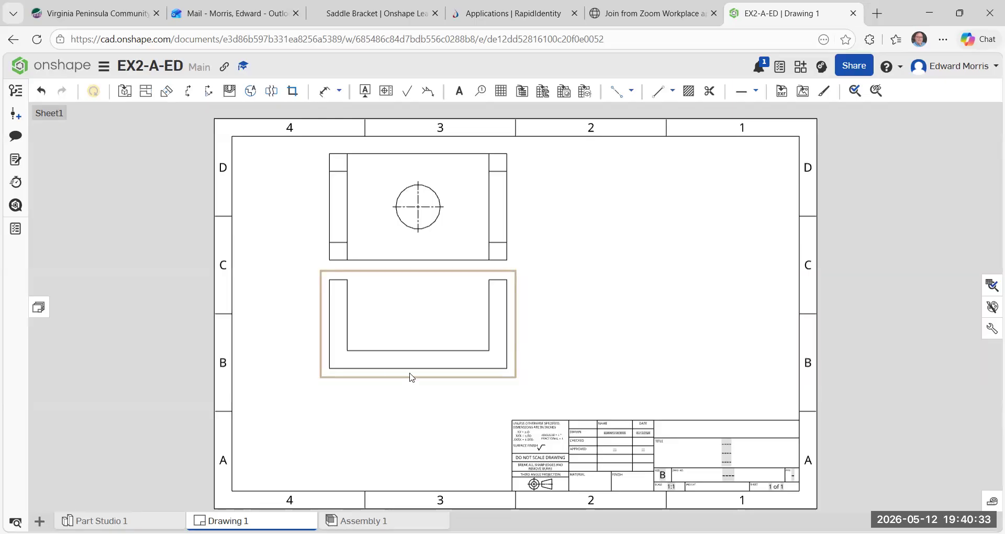
# Reposition the front and top views in the left half of the sheet, leaving a gap between them.
pyautogui.moveTo(411, 383); pyautogui.dragTo(412, 396)
pyautogui.moveTo(399, 274); pyautogui.dragTo(397, 282)
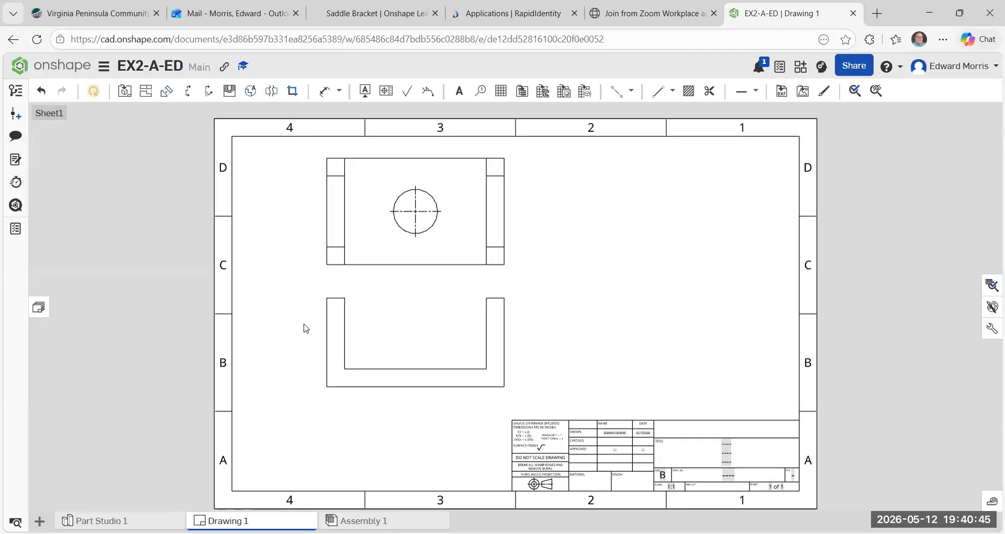
pyautogui.moveTo(373, 399)
pyautogui.mouseDown()
pyautogui.moveTo(373, 410)
pyautogui.moveTo(382, 400)
pyautogui.mouseUp()
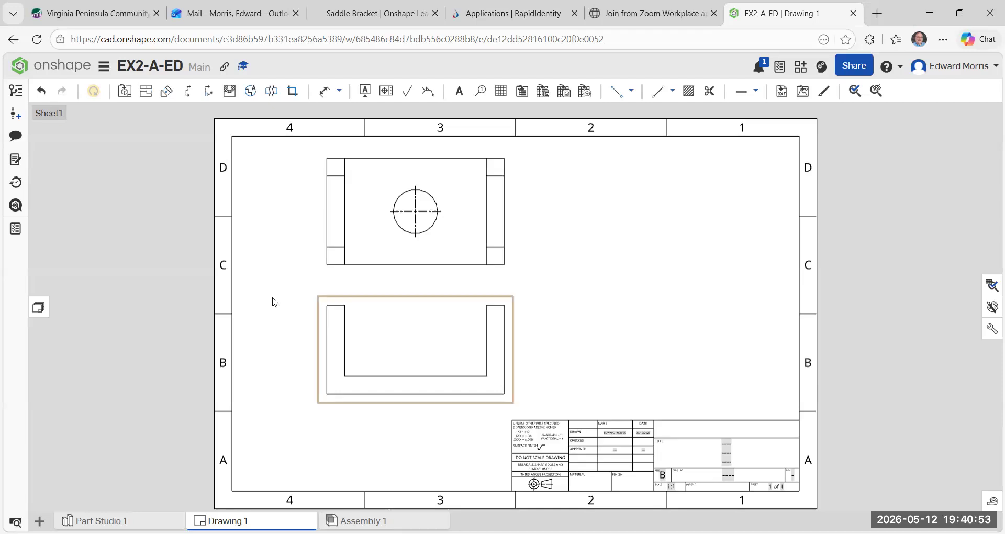
pyautogui.moveTo(319, 341); pyautogui.dragTo(257, 340)
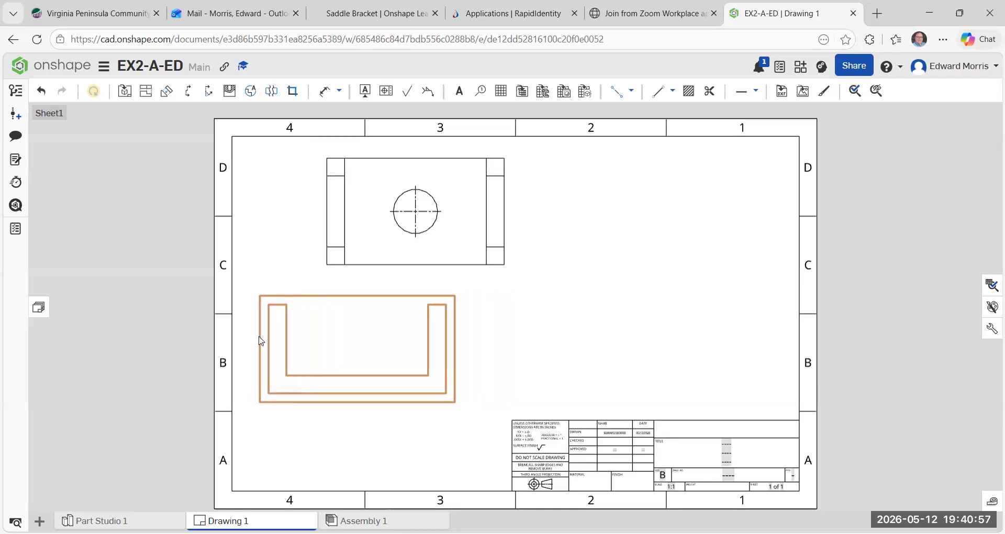
pyautogui.click(377, 415)
pyautogui.click(381, 369)
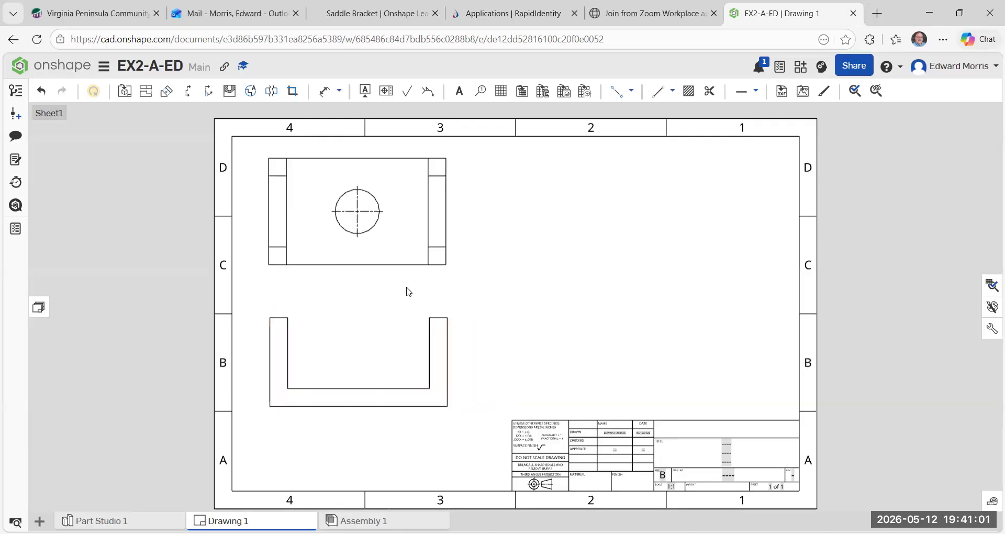
pyautogui.click(388, 283)
pyautogui.click(383, 379)
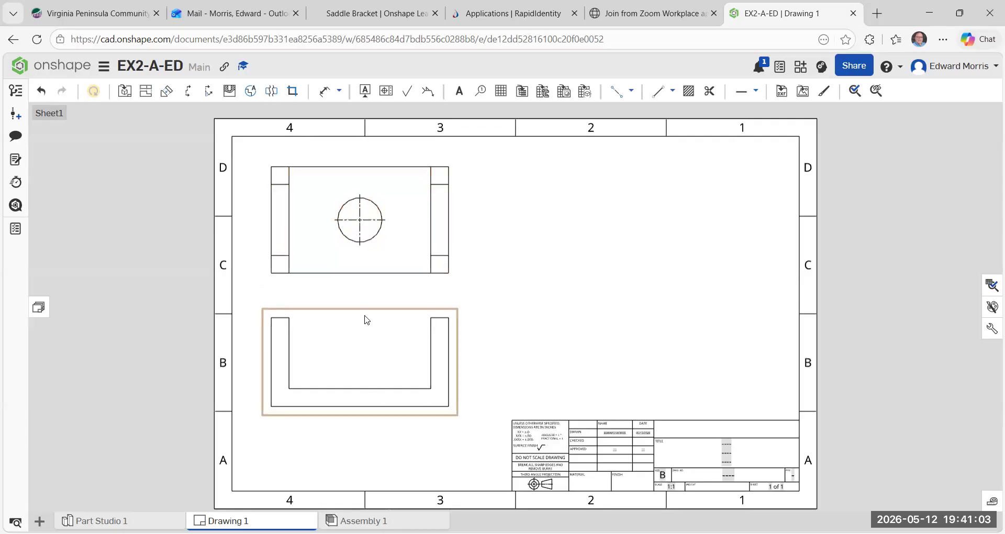
pyautogui.moveTo(367, 311); pyautogui.dragTo(365, 303)
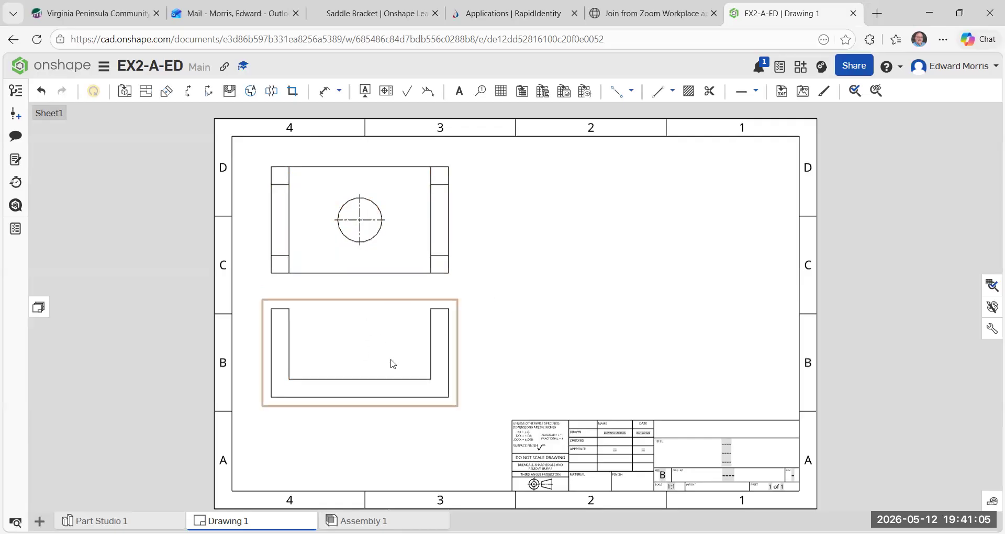
pyautogui.click(333, 336)
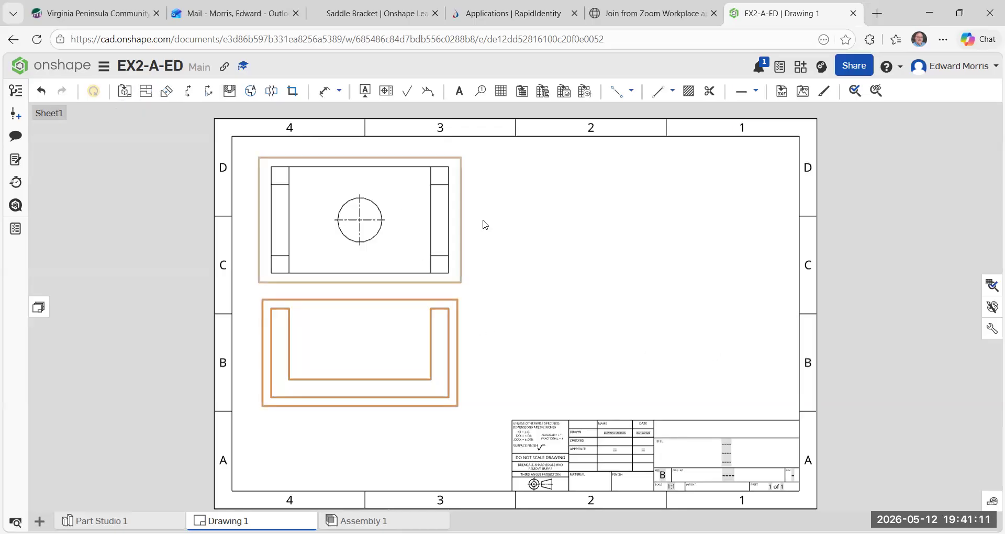
pyautogui.click(146, 91)
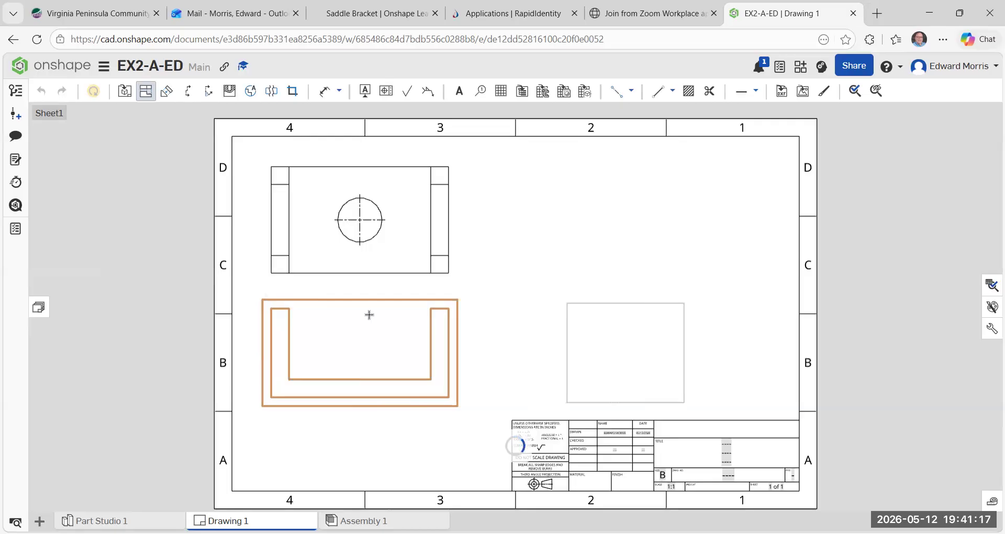
pyautogui.click(424, 332)
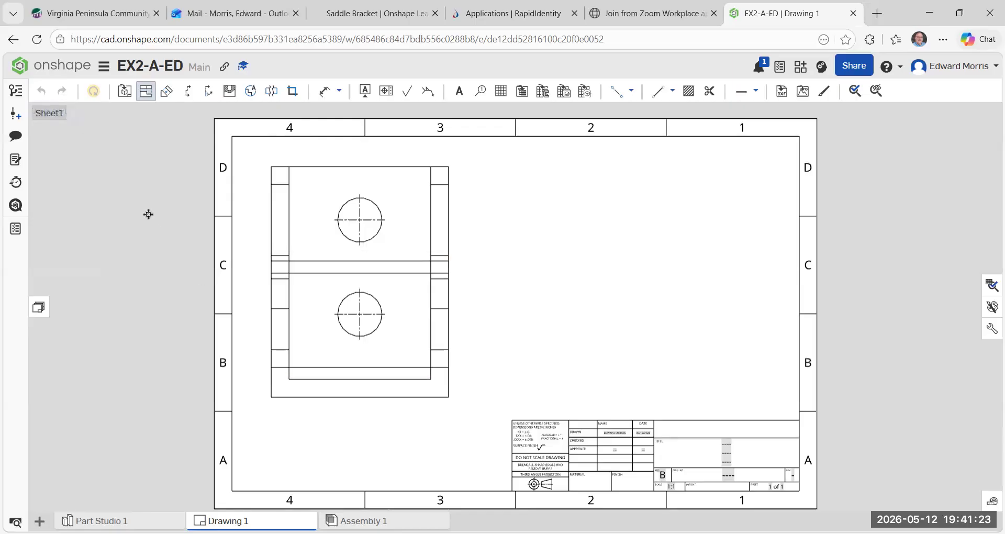
pyautogui.press('Escape')
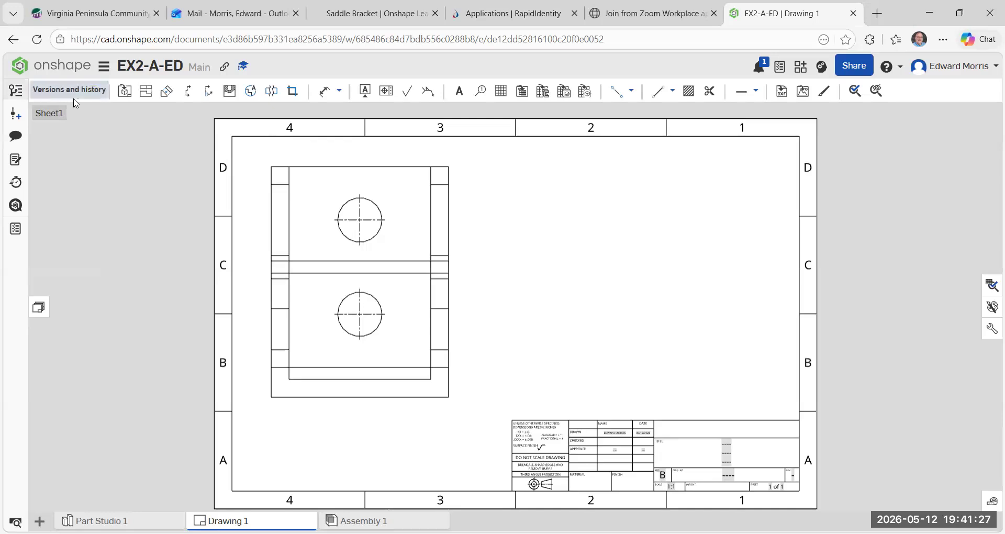
pyautogui.click(44, 91)
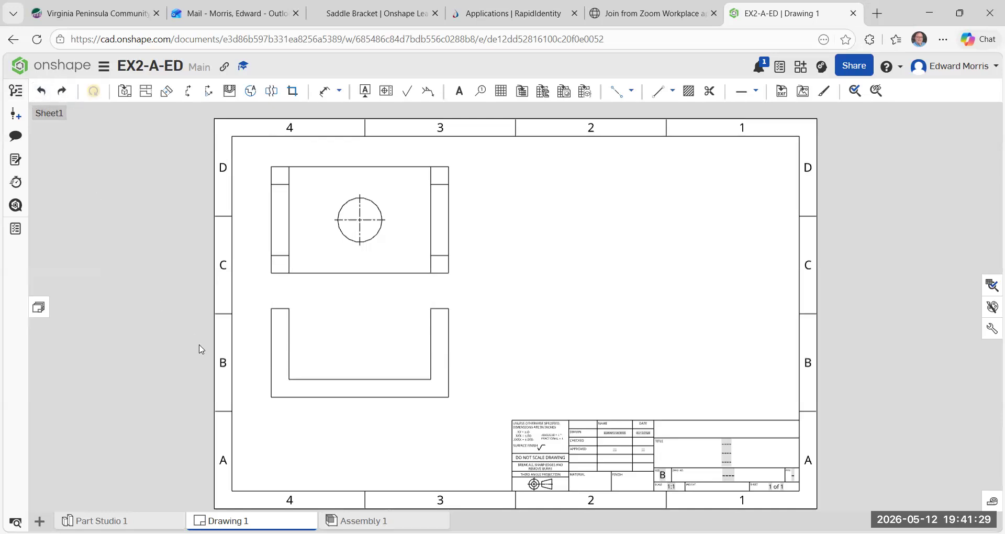
# Project a right side view and an isometric view from the front view, placing the isometric above the side view.
pyautogui.click(146, 91)
pyautogui.click(402, 361)
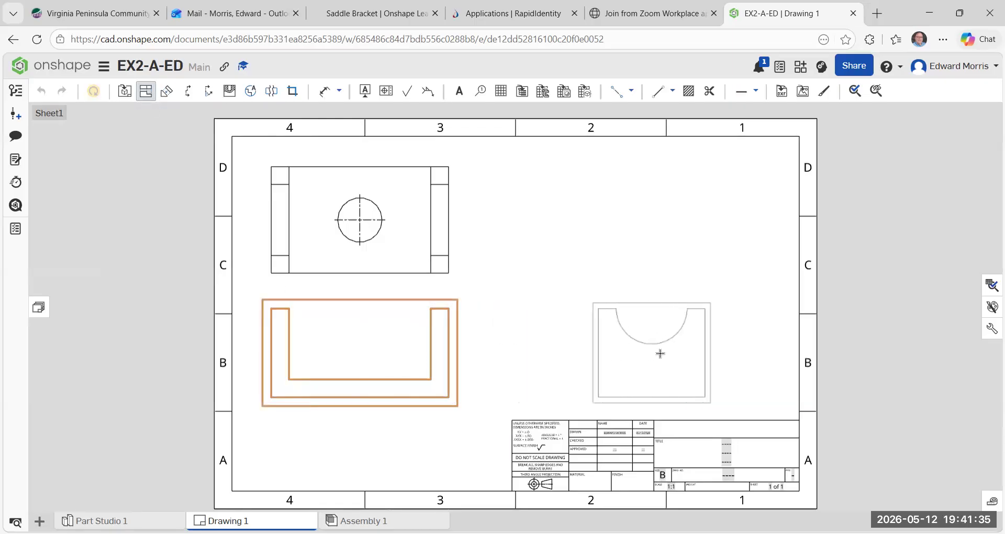
pyautogui.click(663, 353)
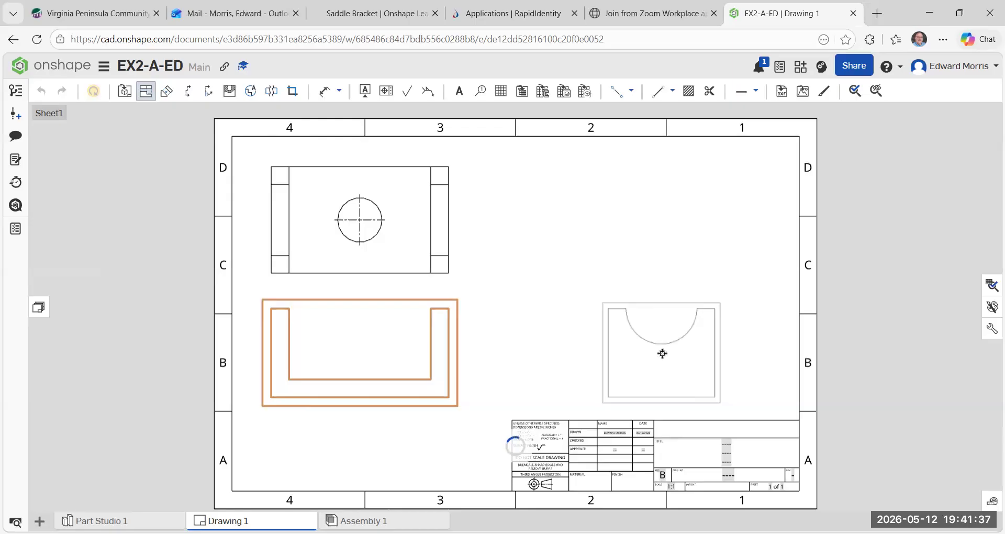
pyautogui.click(375, 332)
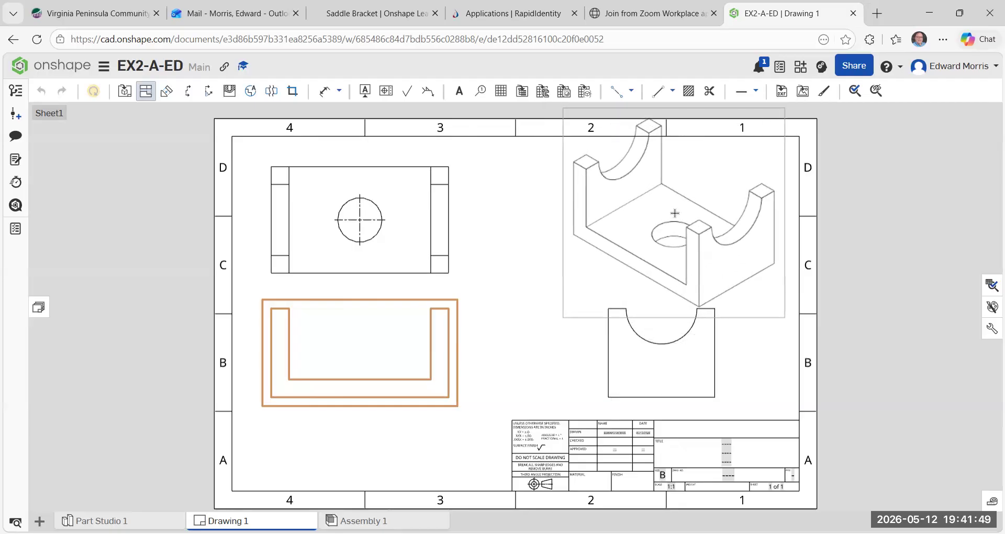
pyautogui.click(675, 213)
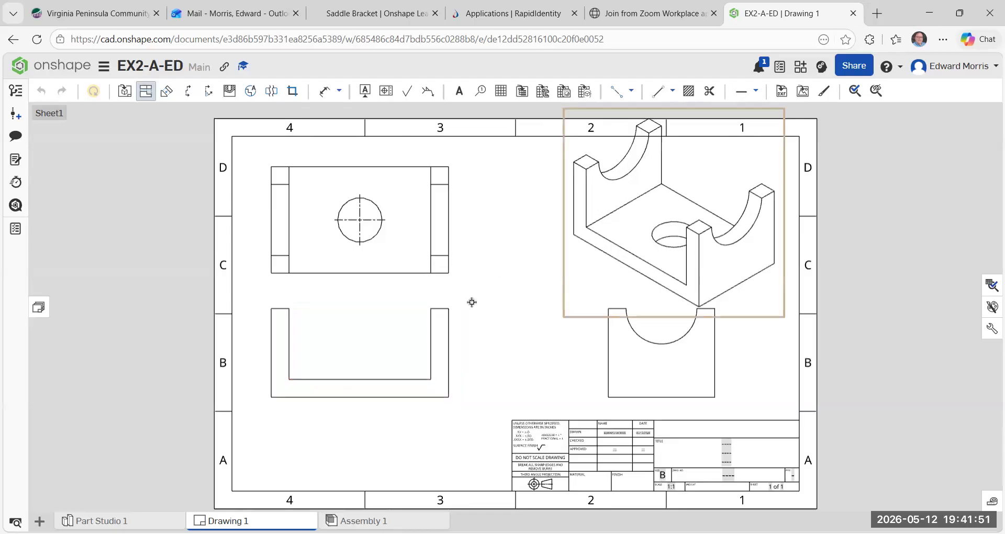
pyautogui.press('Escape')
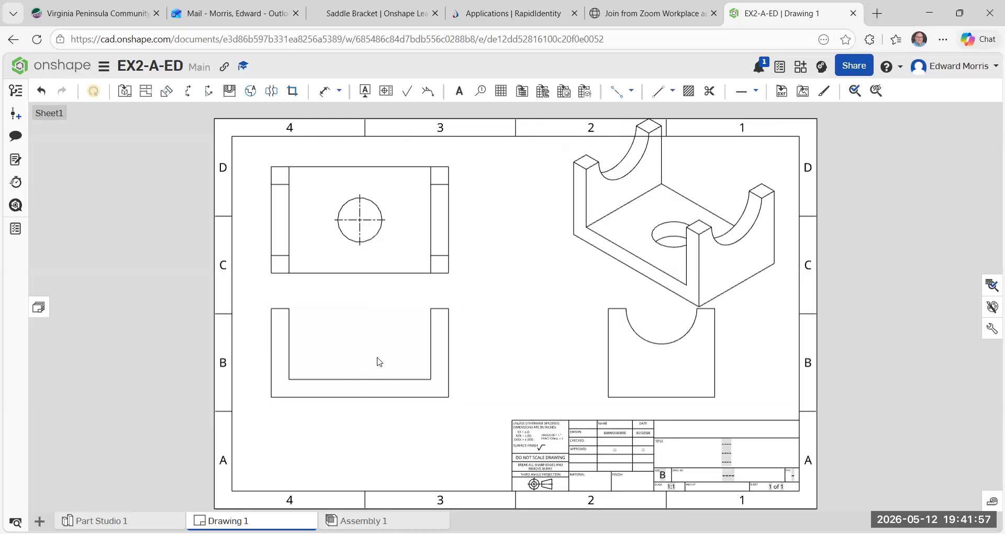
pyautogui.rightClick(315, 312)
pyautogui.moveTo(315, 307)
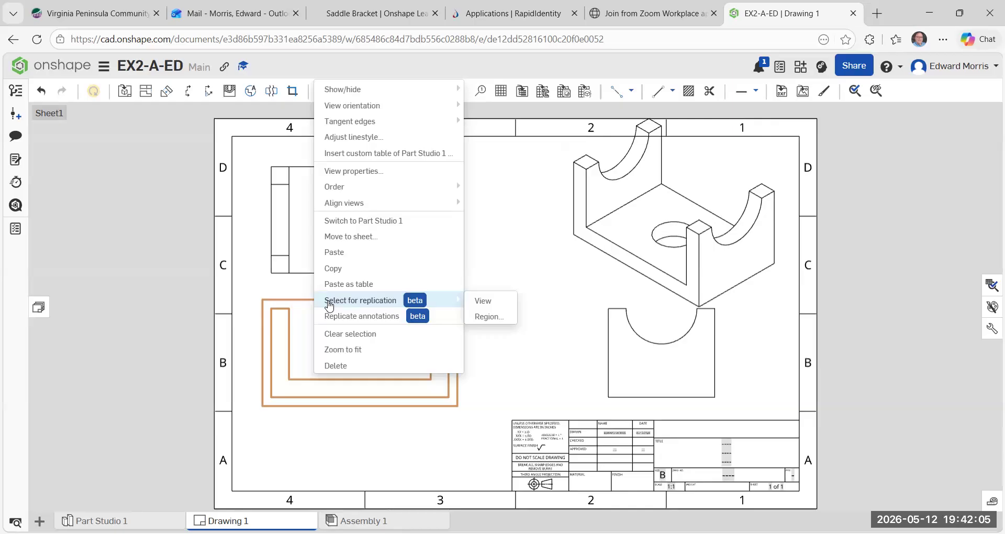
pyautogui.moveTo(402, 94)
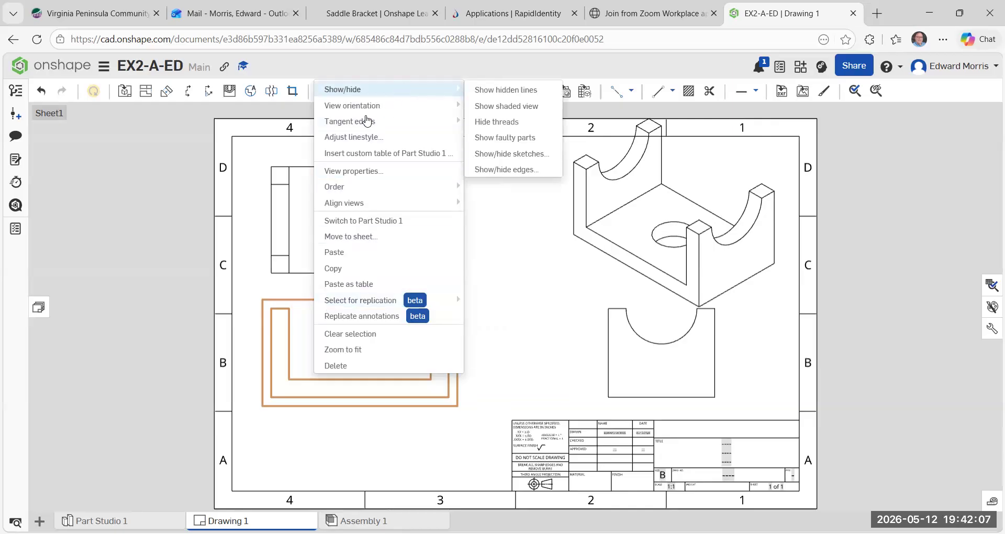
pyautogui.click(491, 370)
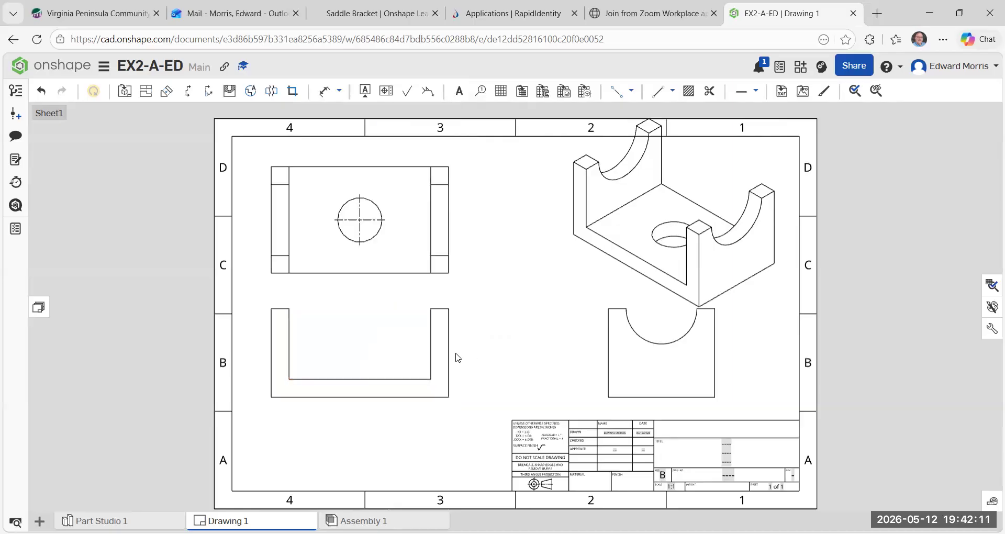
# Edit the front view's properties, trying a 1:2 scale and settling on a custom scale of 0.75:1.
pyautogui.rightClick(290, 308)
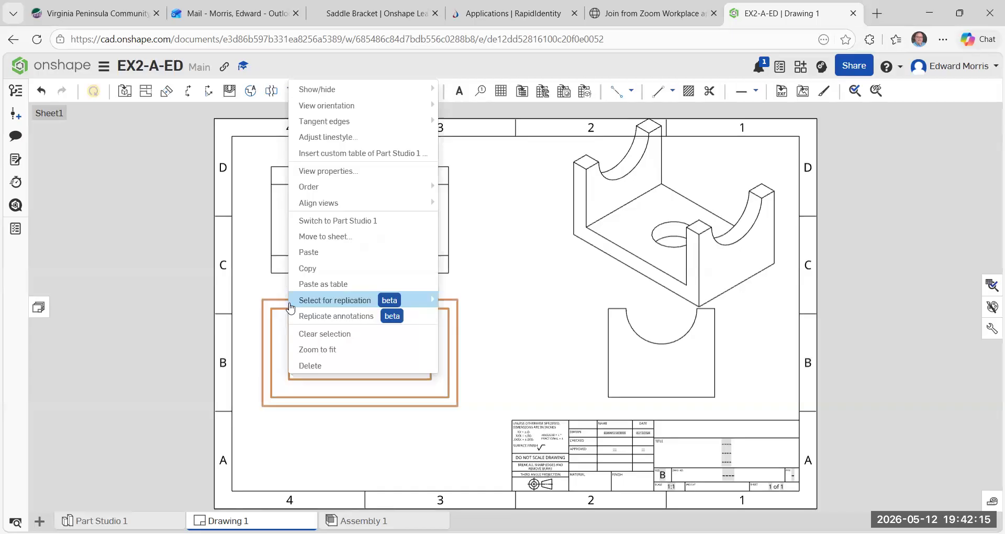
pyautogui.moveTo(291, 308)
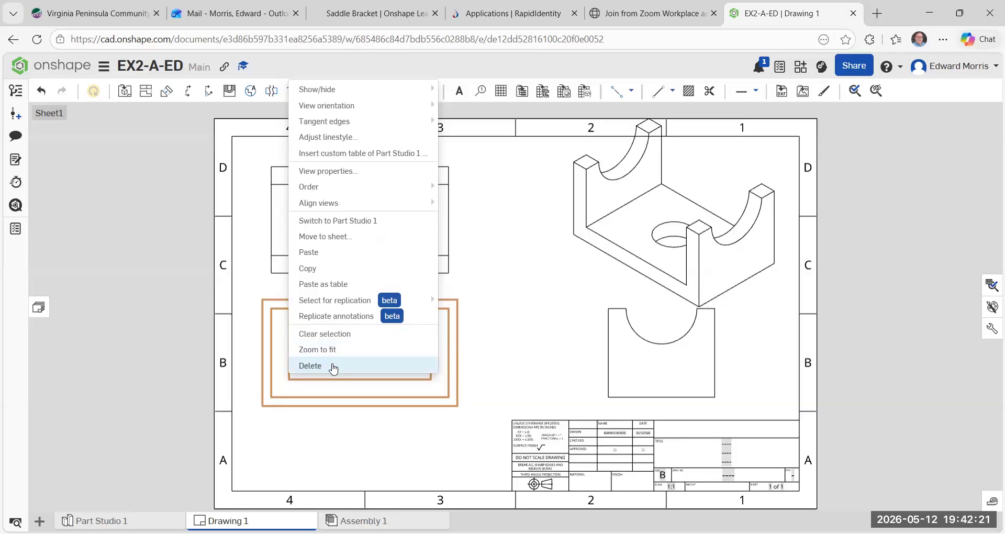
pyautogui.click(367, 169)
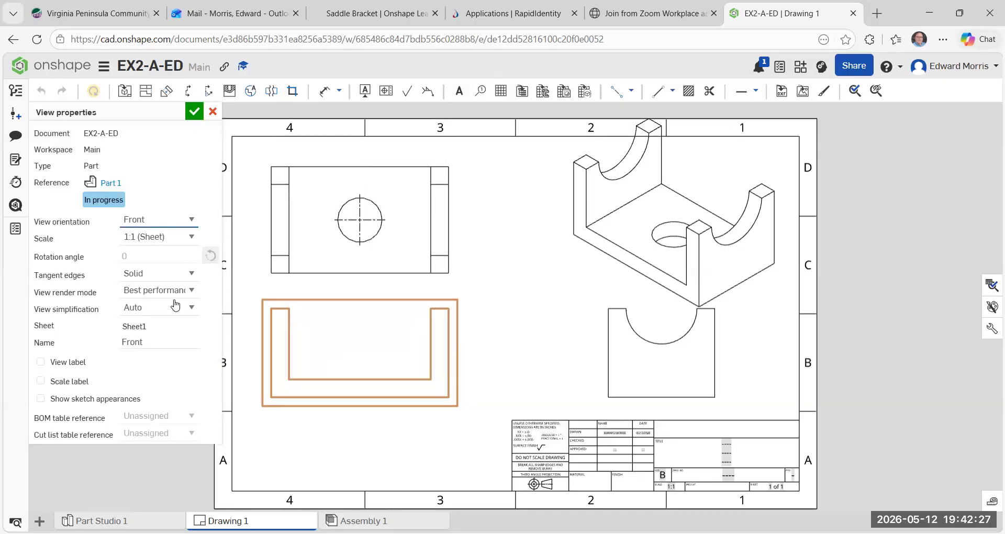
pyautogui.click(192, 238)
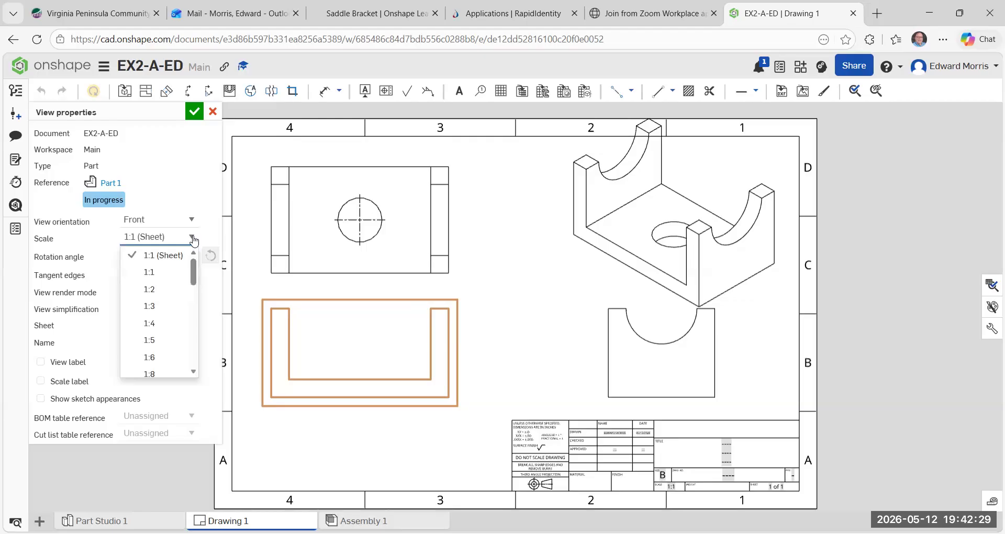
pyautogui.click(157, 292)
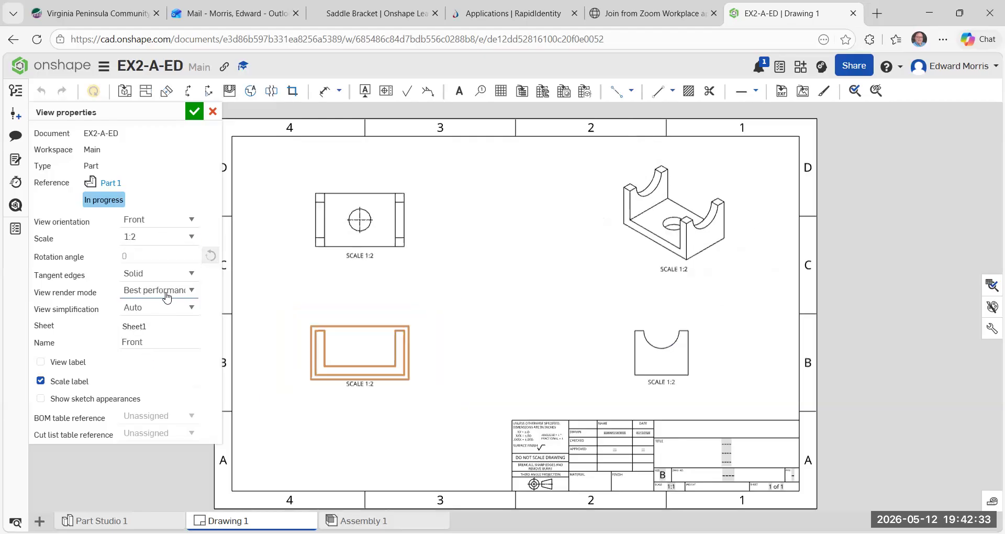
pyautogui.click(181, 240)
pyautogui.click(192, 239)
pyautogui.click(171, 236)
pyautogui.press('BackSpace')
pyautogui.press('Return')
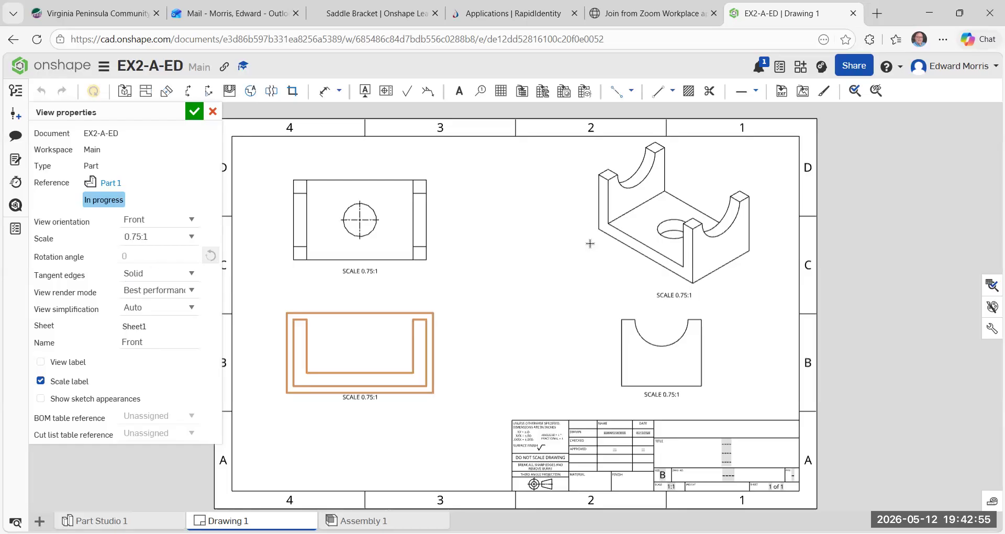
pyautogui.click(193, 112)
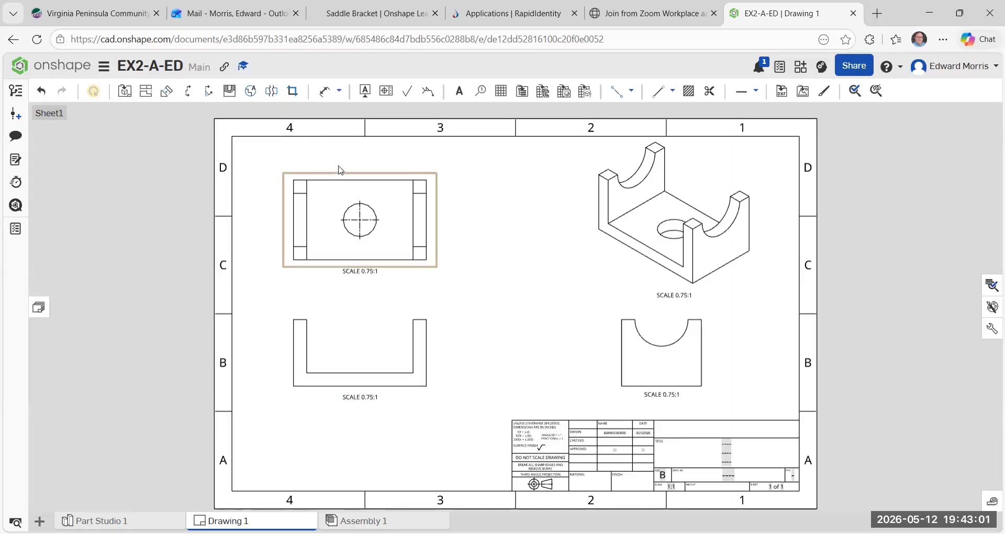
# Move the top and front views slightly, bring the right side view closer to the front view, and lower the isometric view a little.
pyautogui.moveTo(339, 166); pyautogui.dragTo(339, 157)
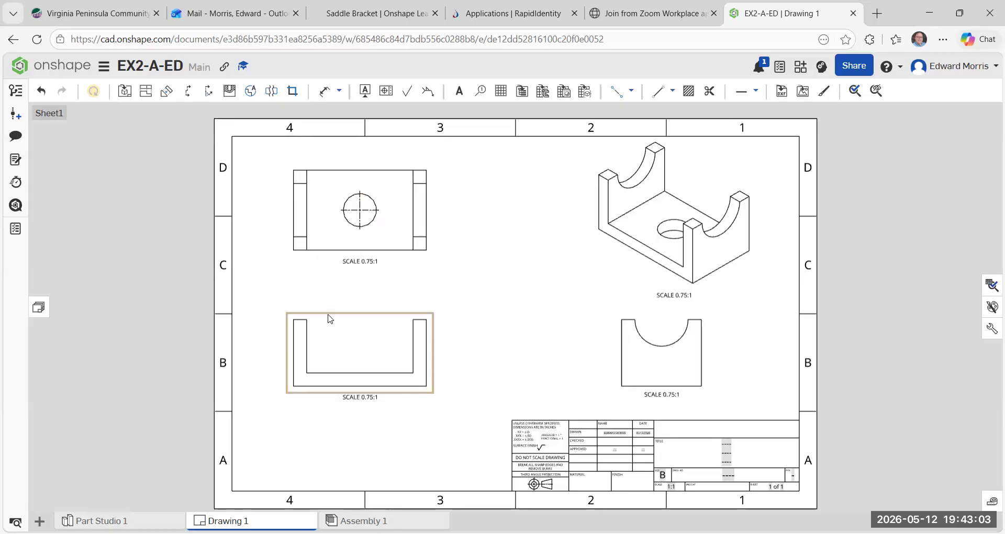
pyautogui.moveTo(328, 310); pyautogui.dragTo(347, 314)
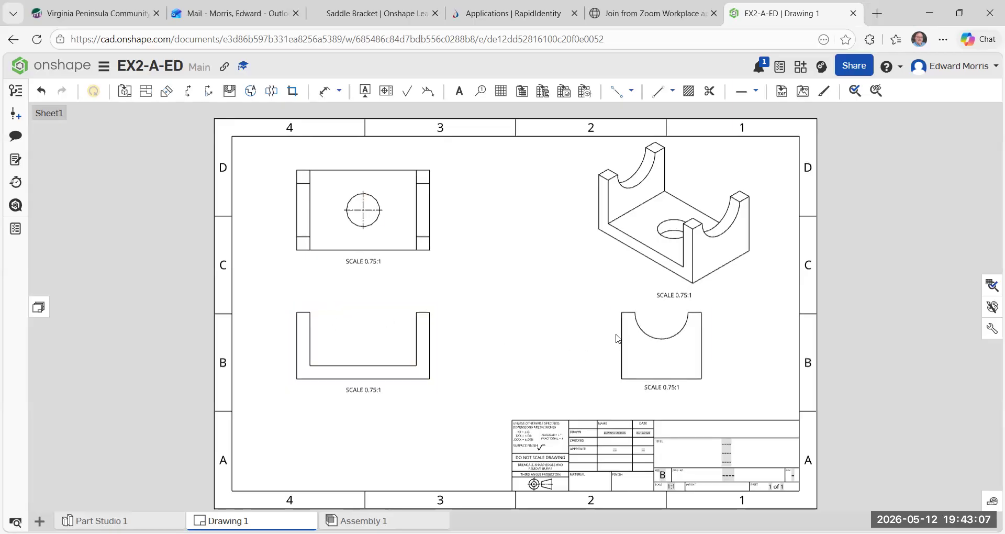
pyautogui.moveTo(614, 337); pyautogui.dragTo(518, 333)
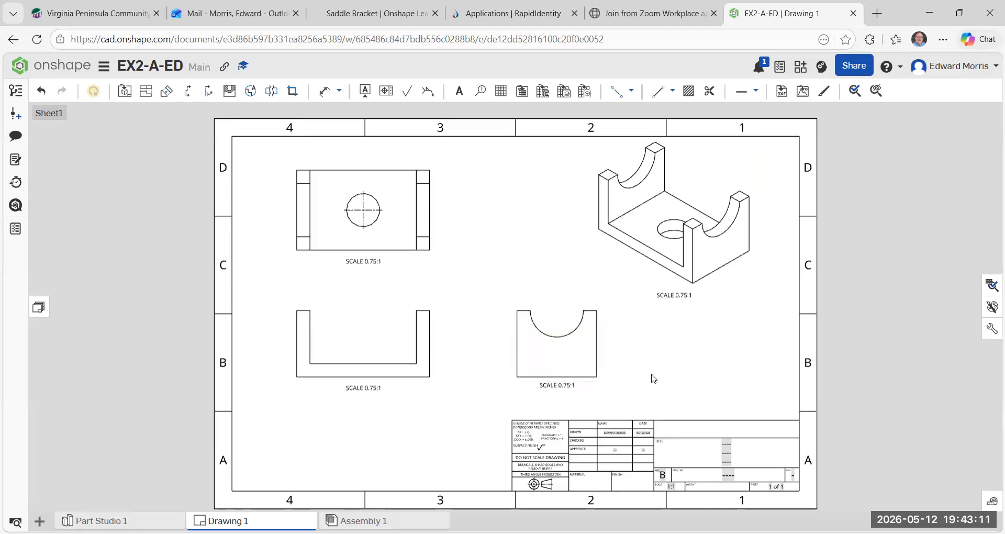
pyautogui.moveTo(619, 298); pyautogui.dragTo(621, 310)
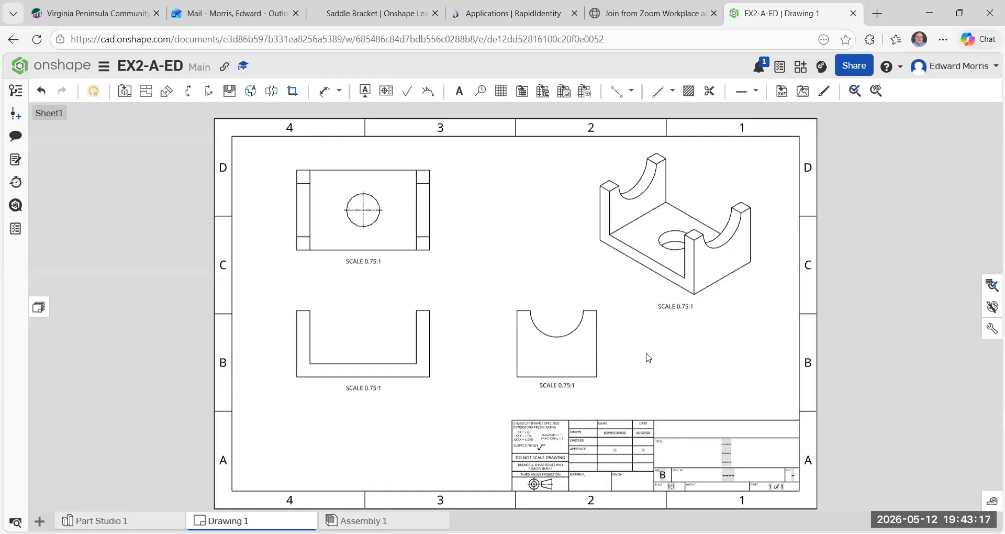
# Display the isometric view as a shaded view.
pyautogui.rightClick(602, 280)
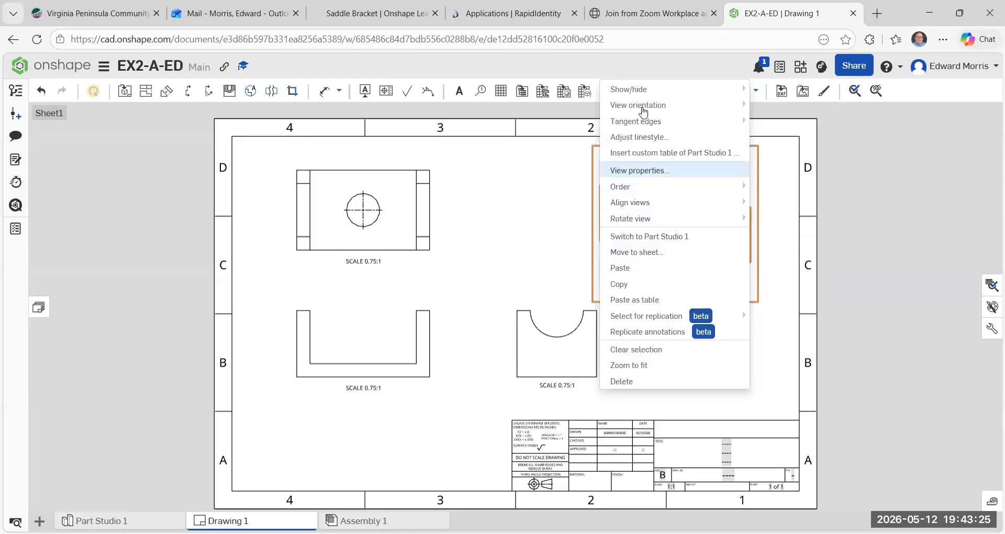
pyautogui.moveTo(646, 99)
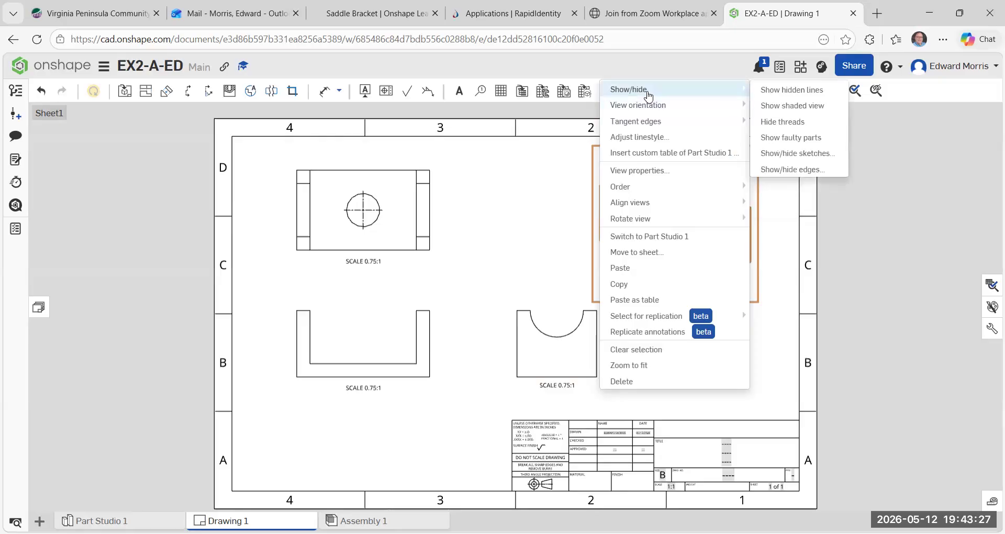
pyautogui.click(777, 107)
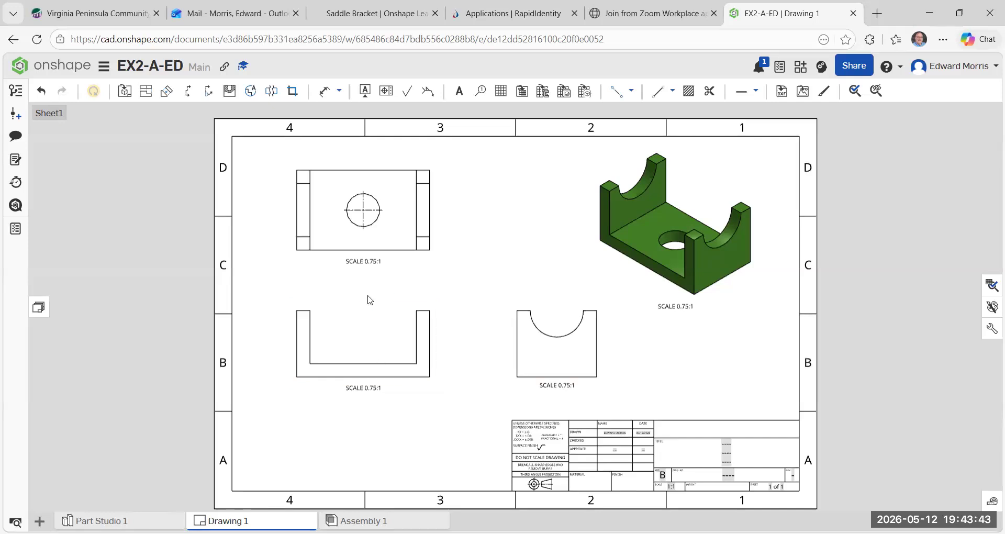
# Show hidden lines in the front view and the right side view.
pyautogui.rightClick(341, 316)
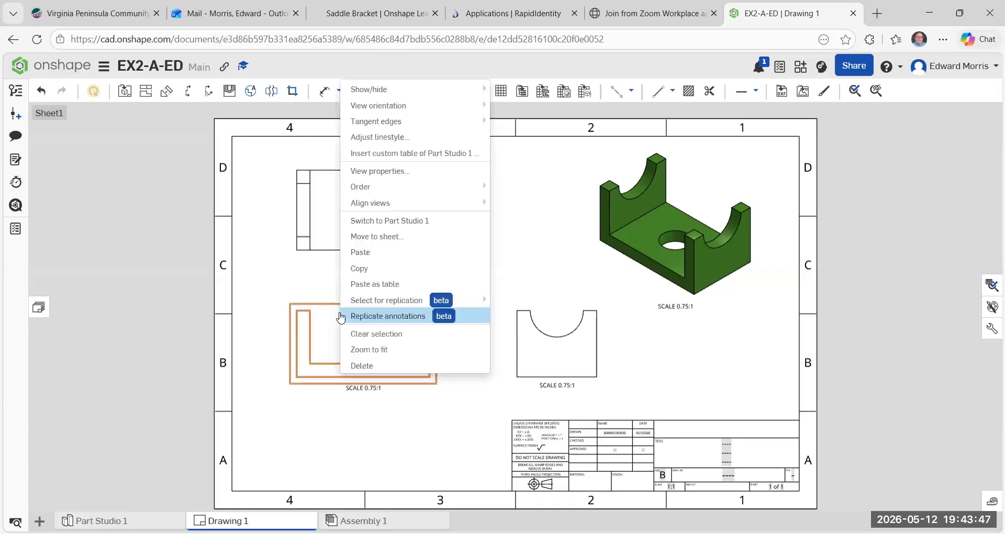
pyautogui.moveTo(368, 94)
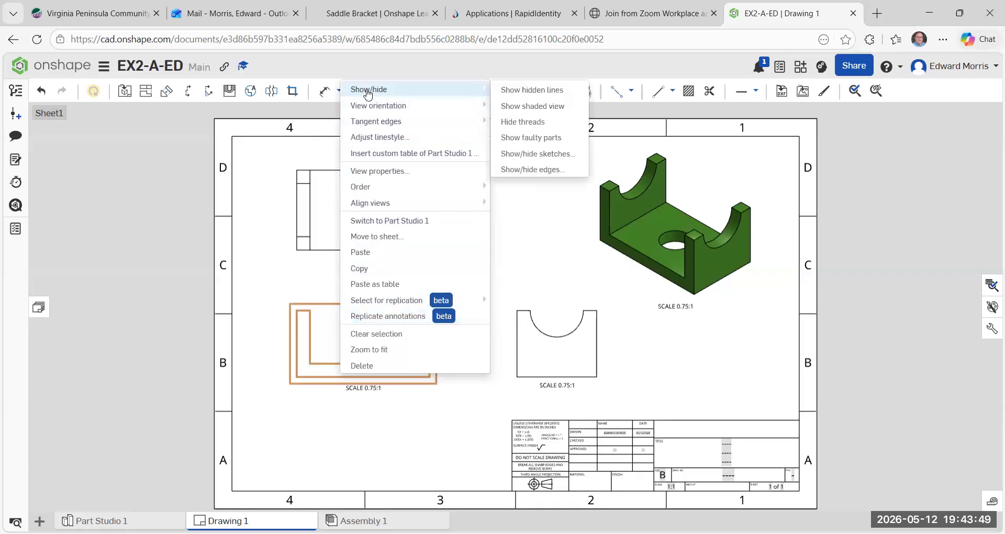
pyautogui.click(526, 91)
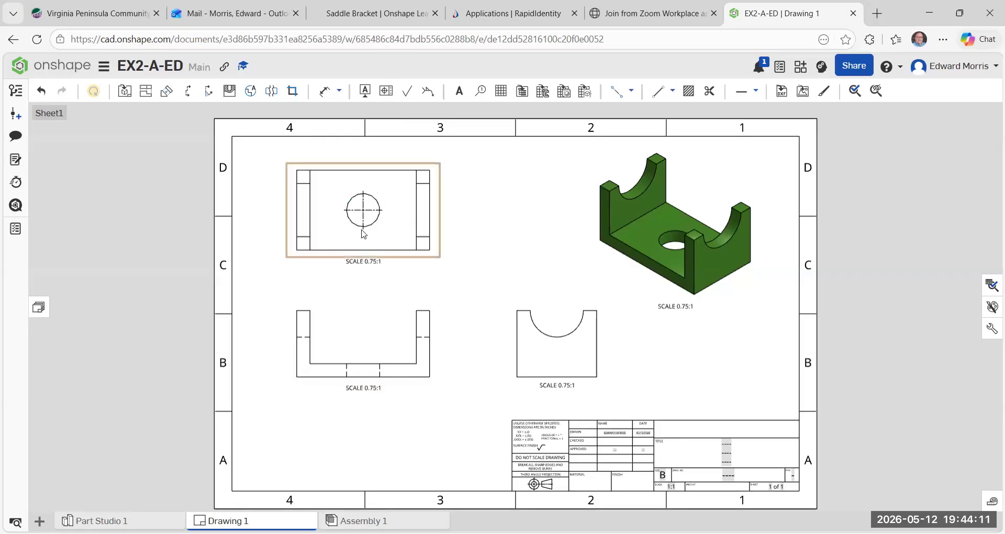
pyautogui.rightClick(555, 321)
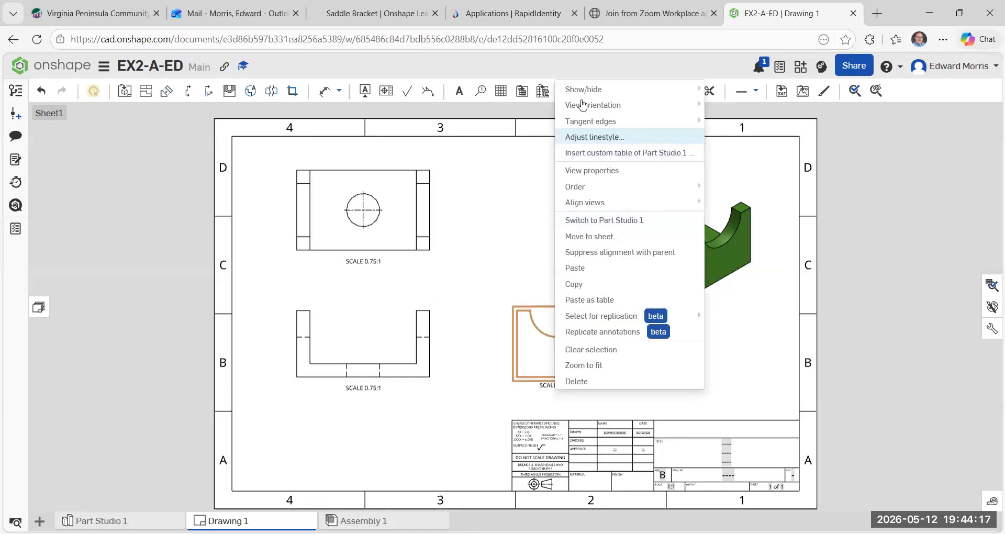
pyautogui.moveTo(583, 97)
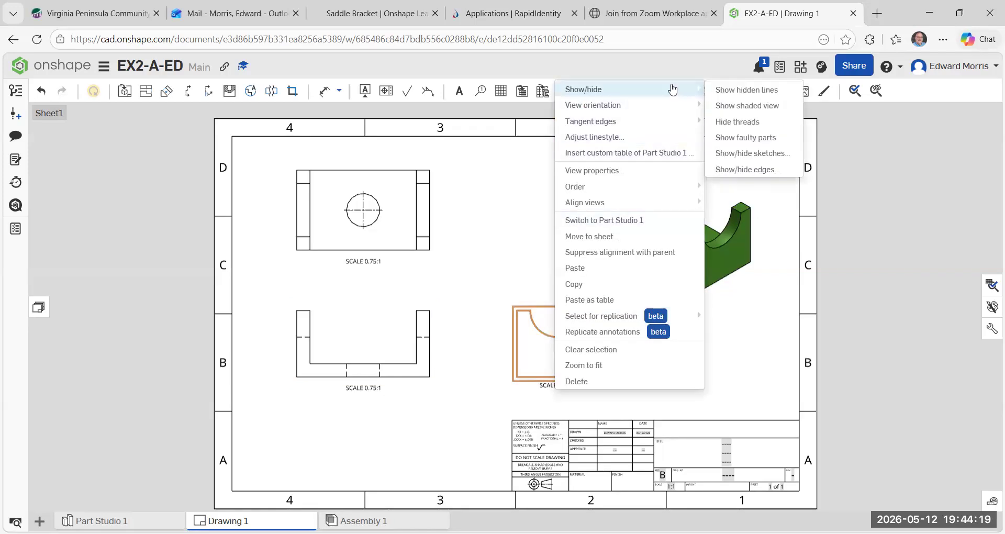
pyautogui.click(748, 92)
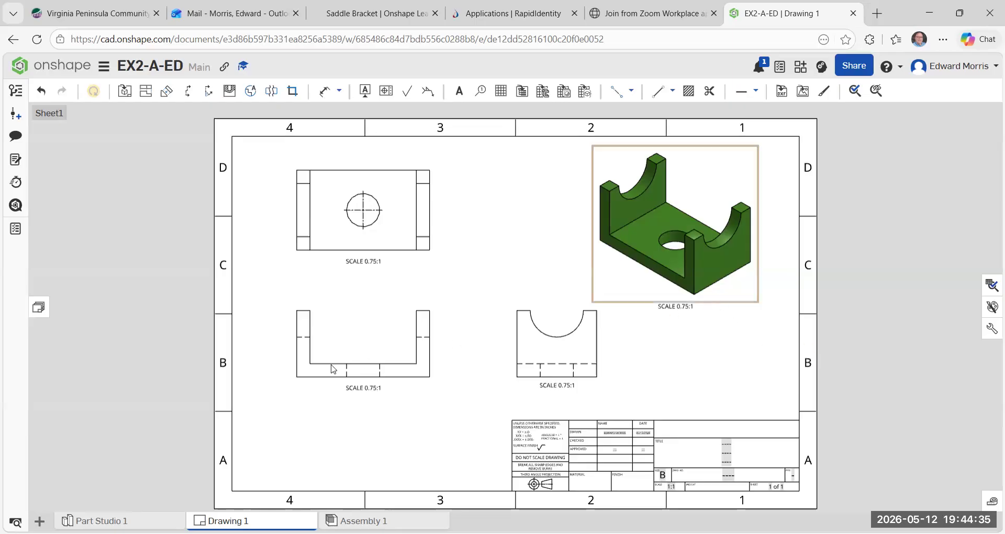
# Move the scale labels of the top and front views farther below their views to make room for dimensions.
pyautogui.moveTo(362, 264); pyautogui.dragTo(363, 291)
pyautogui.moveTo(358, 392); pyautogui.dragTo(360, 420)
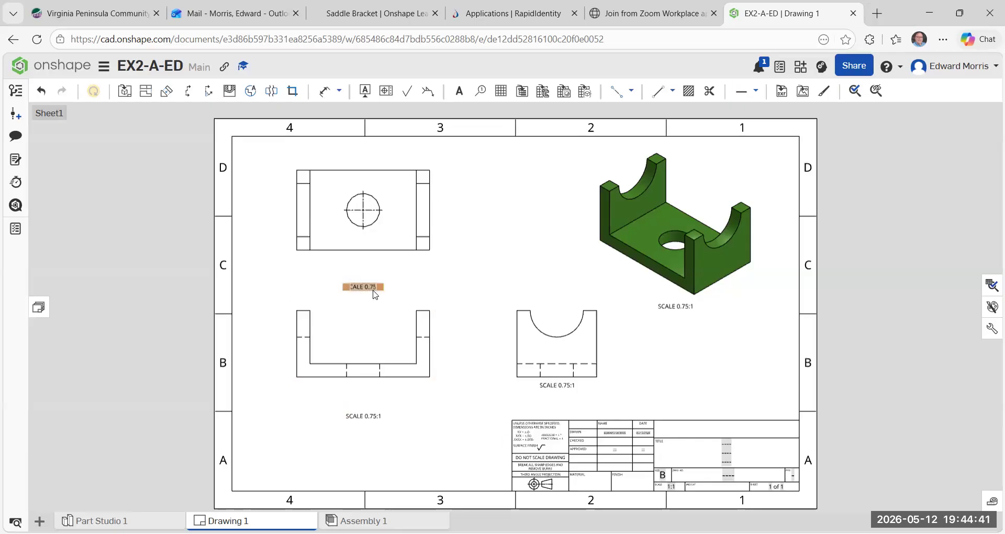
pyautogui.moveTo(373, 304); pyautogui.dragTo(389, 339)
# Dimension the top view below its outline: the distance from its left corner to the hole center, and the overall length.
pyautogui.click(325, 93)
pyautogui.click(297, 251)
pyautogui.click(363, 229)
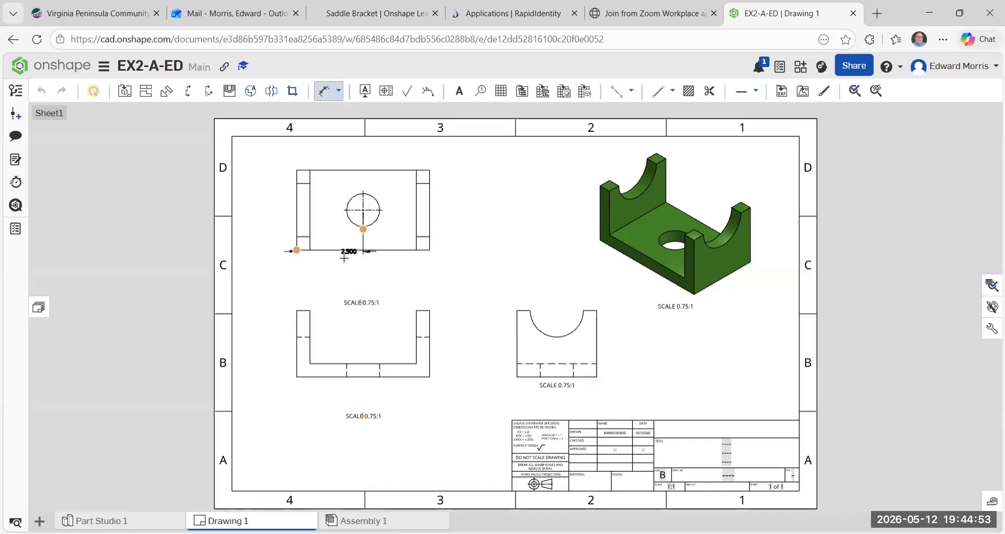
pyautogui.click(327, 267)
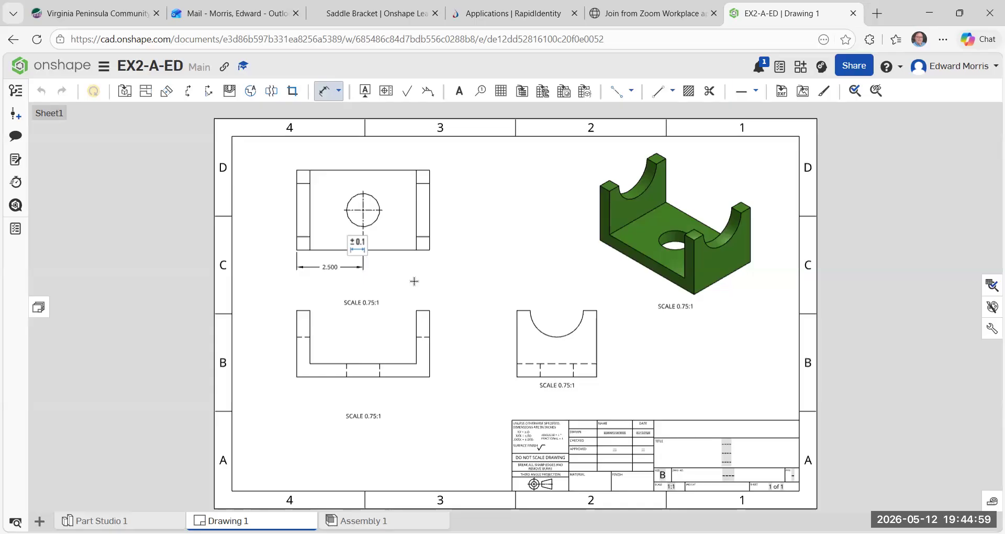
pyautogui.press('Escape')
pyautogui.click(334, 93)
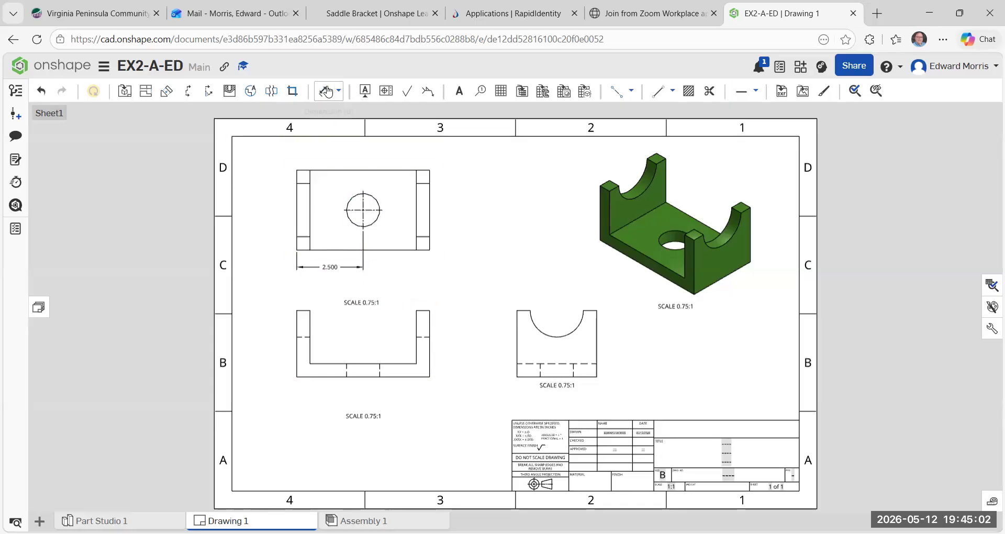
pyautogui.click(296, 250)
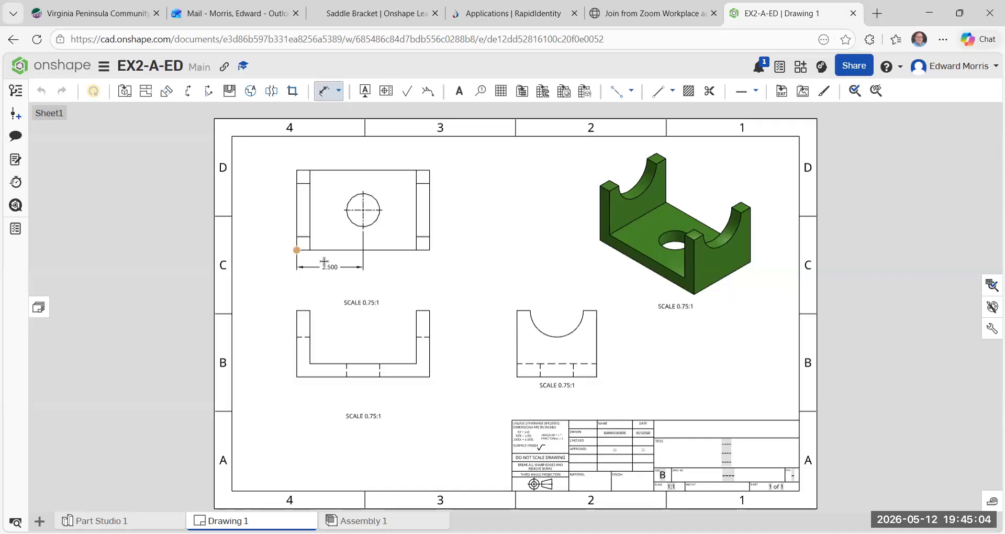
pyautogui.click(430, 250)
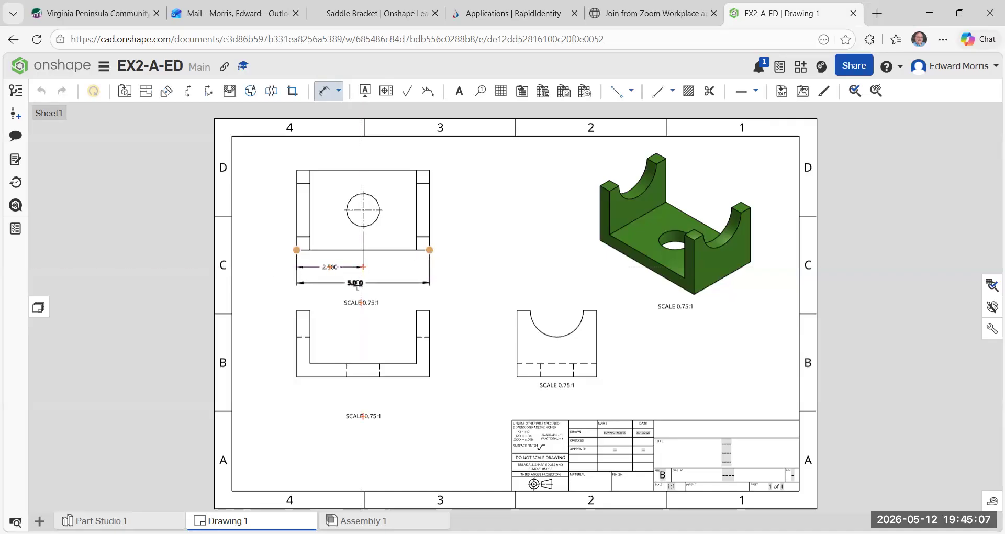
pyautogui.click(360, 284)
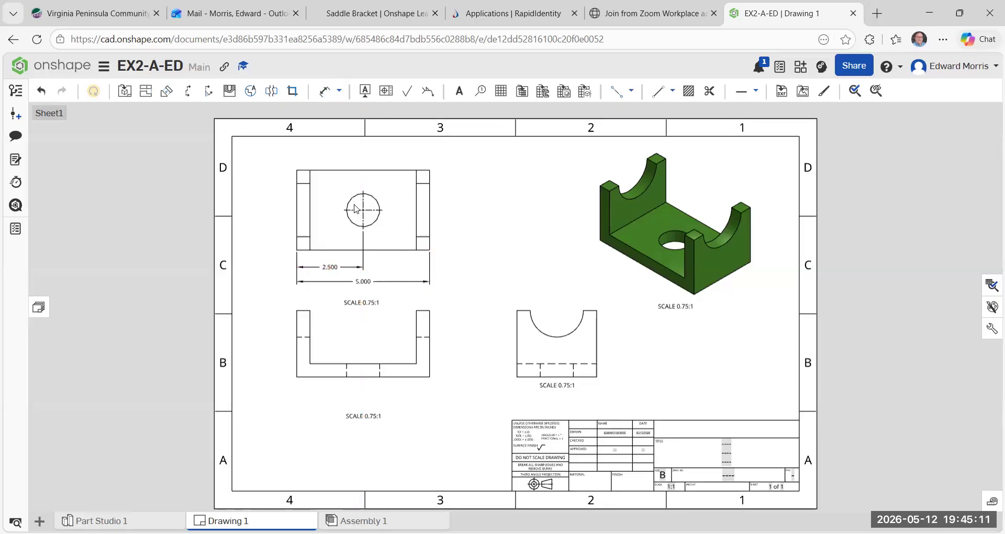
# Dimension the right wall's thickness below the top view and the part's overall depth to the right of that view.
pyautogui.click(416, 250)
pyautogui.click(430, 250)
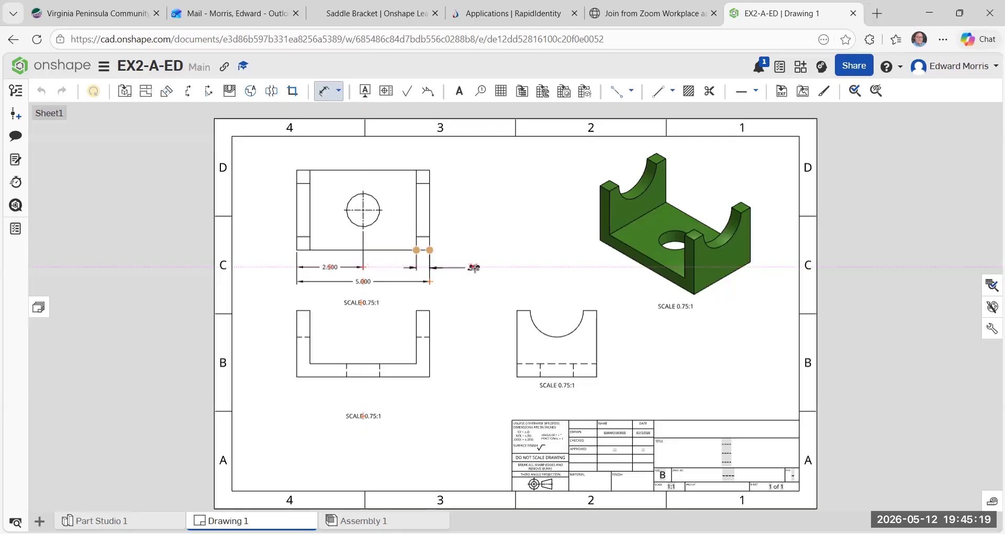
pyautogui.click(453, 267)
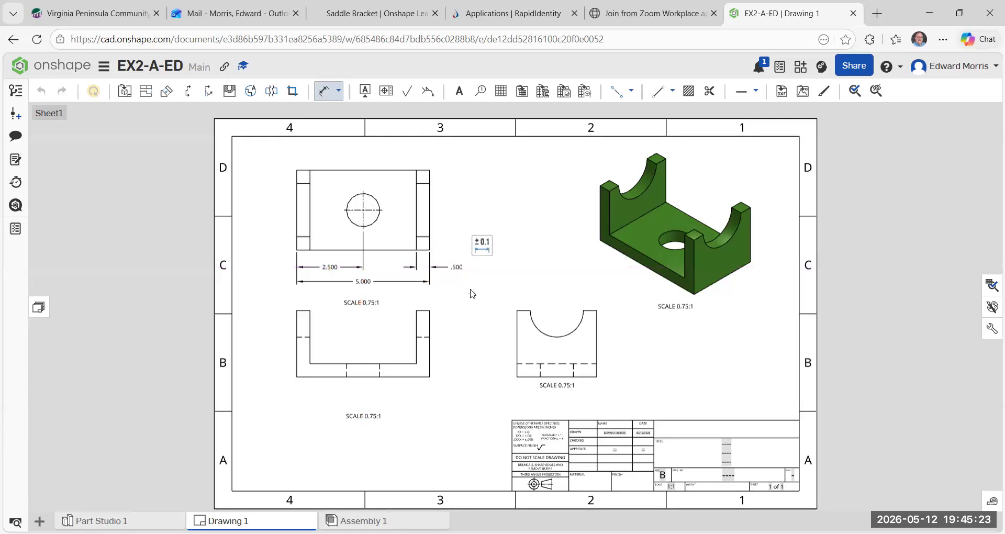
pyautogui.press('Escape')
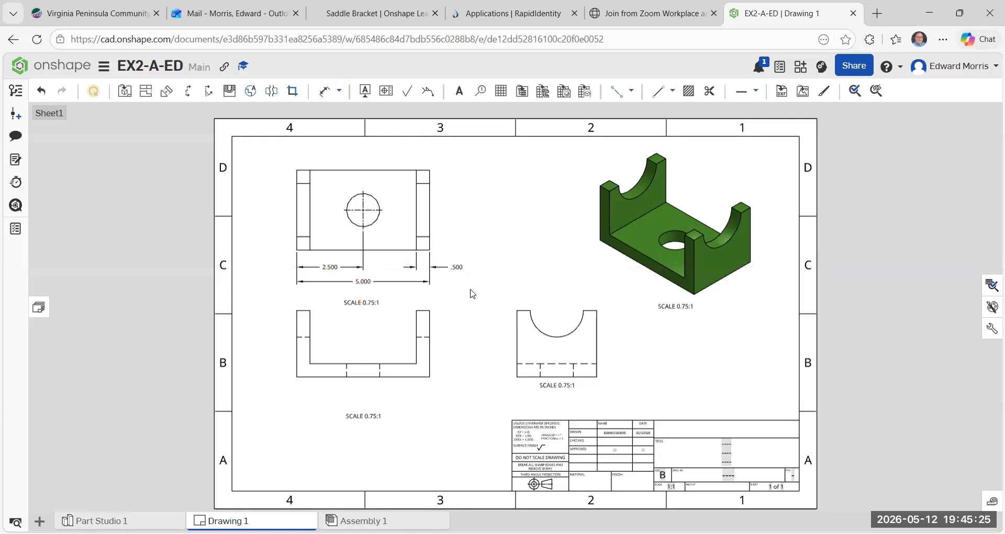
pyautogui.click(325, 91)
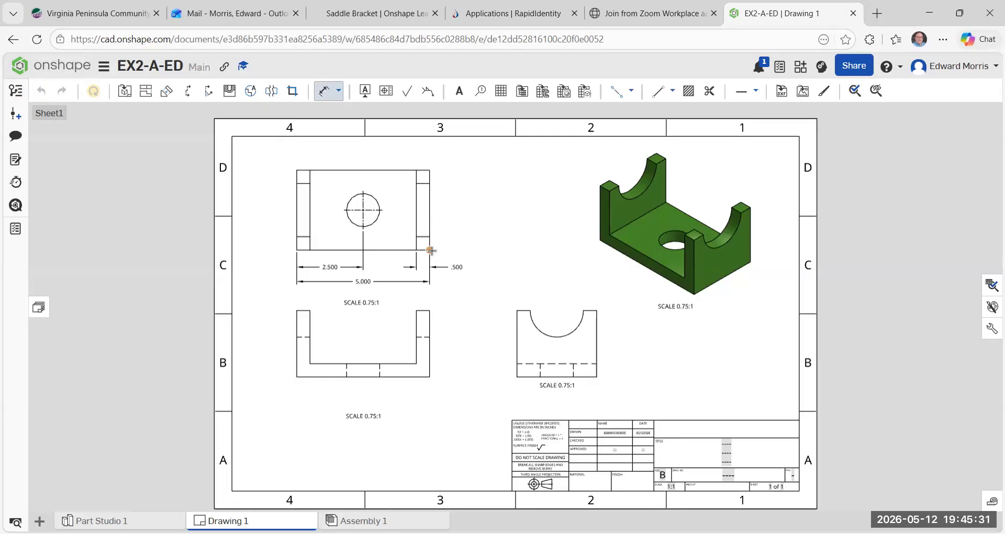
pyautogui.click(430, 250)
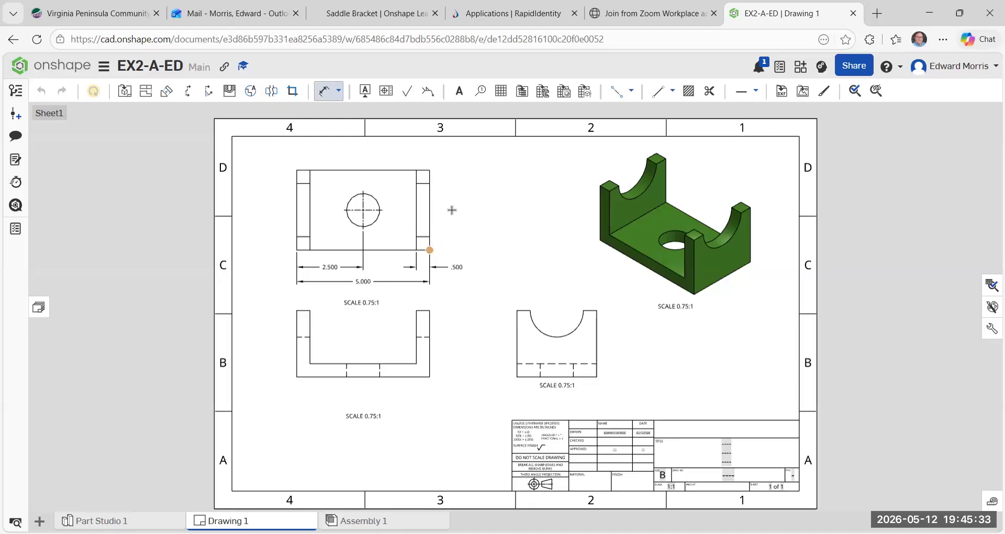
pyautogui.click(429, 170)
pyautogui.click(457, 210)
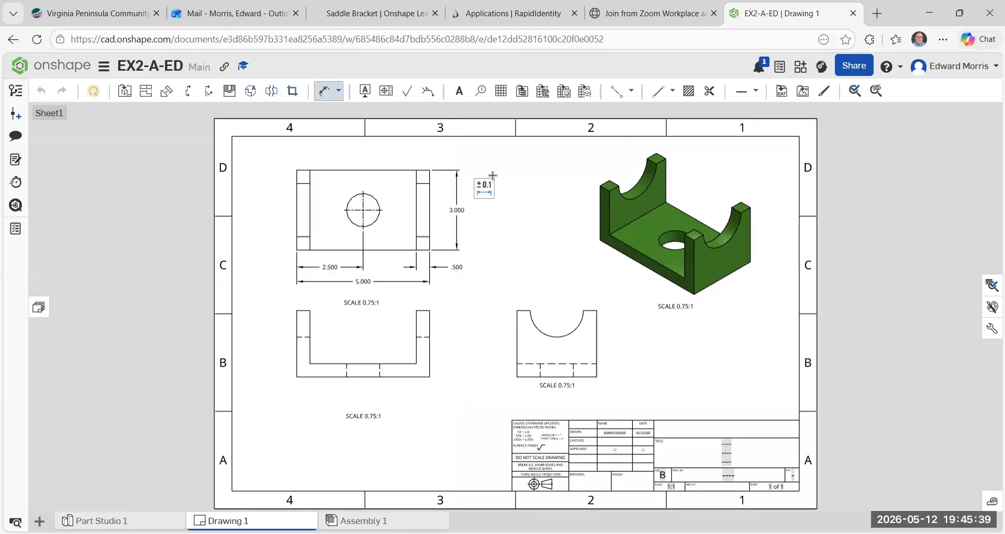
pyautogui.press('Escape')
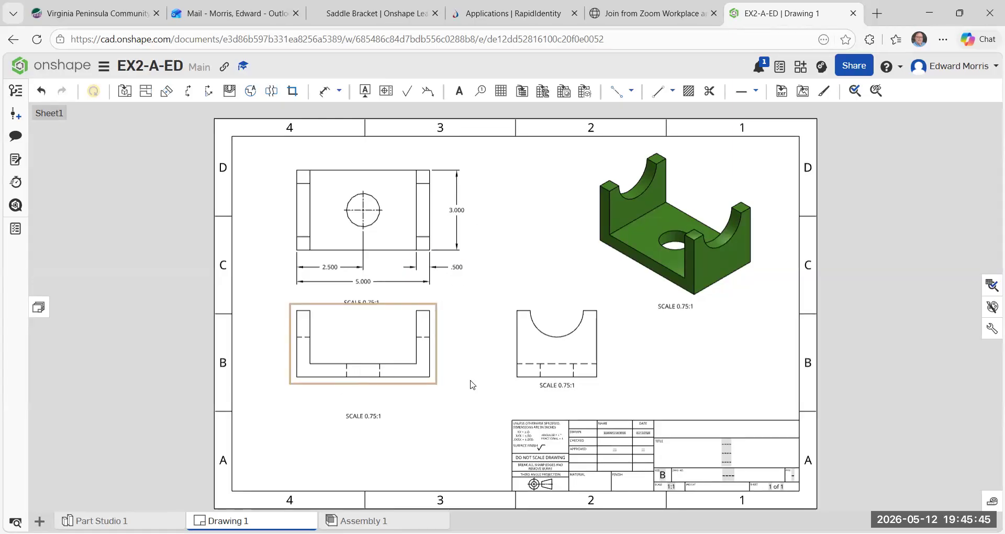
# Try an edge to edge centerline between the base's upper edge and the hole's hidden edge in the front view, and undo it.
pyautogui.click(365, 203)
pyautogui.press('Escape')
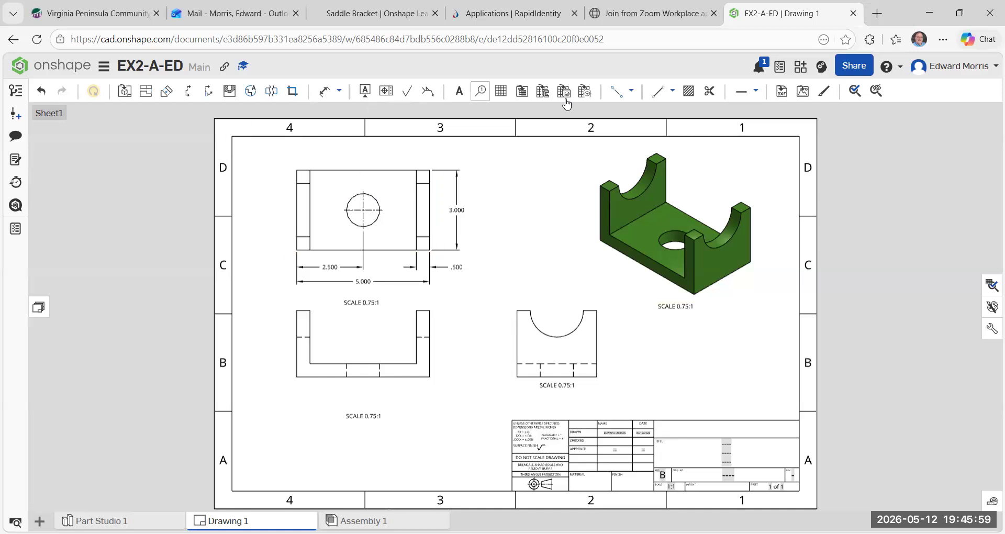
pyautogui.click(632, 92)
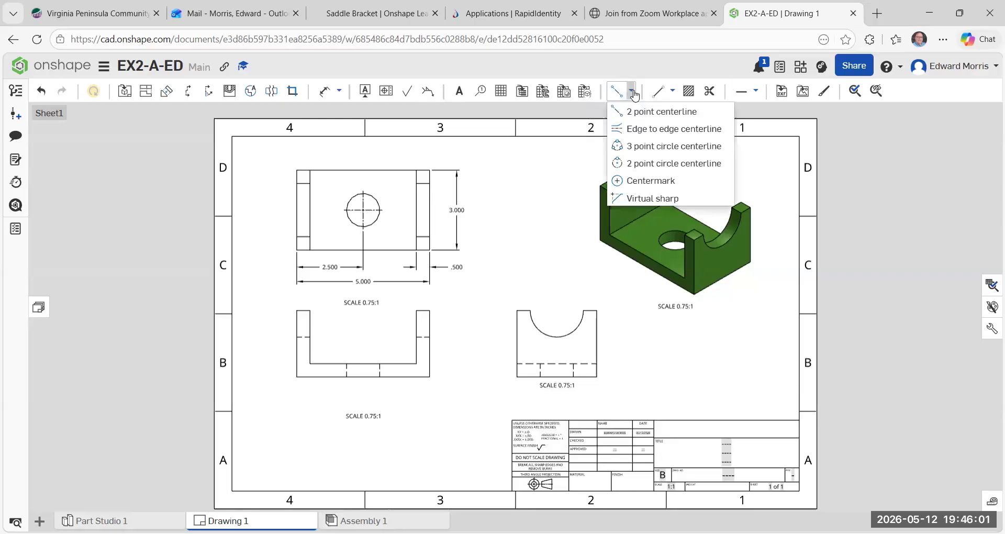
pyautogui.click(644, 135)
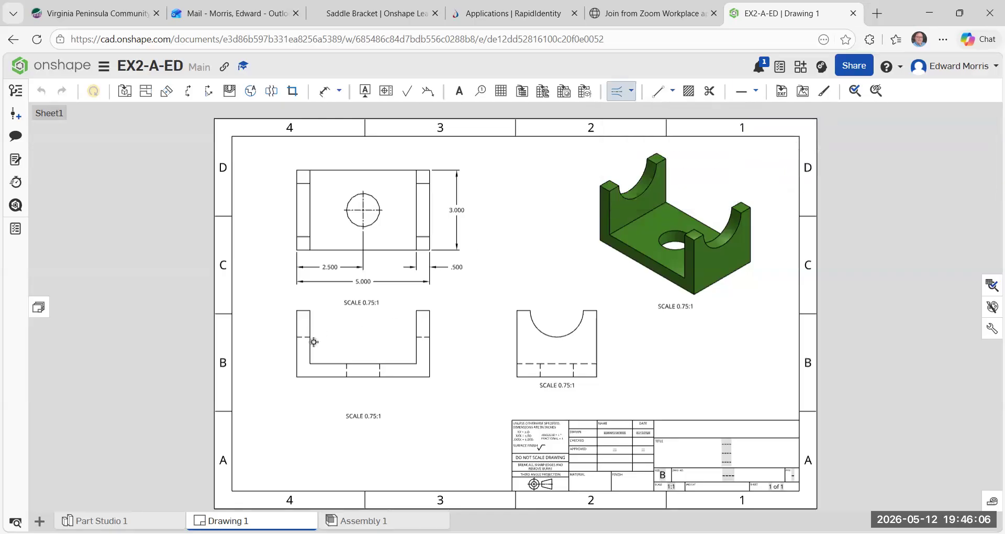
pyautogui.click(348, 368)
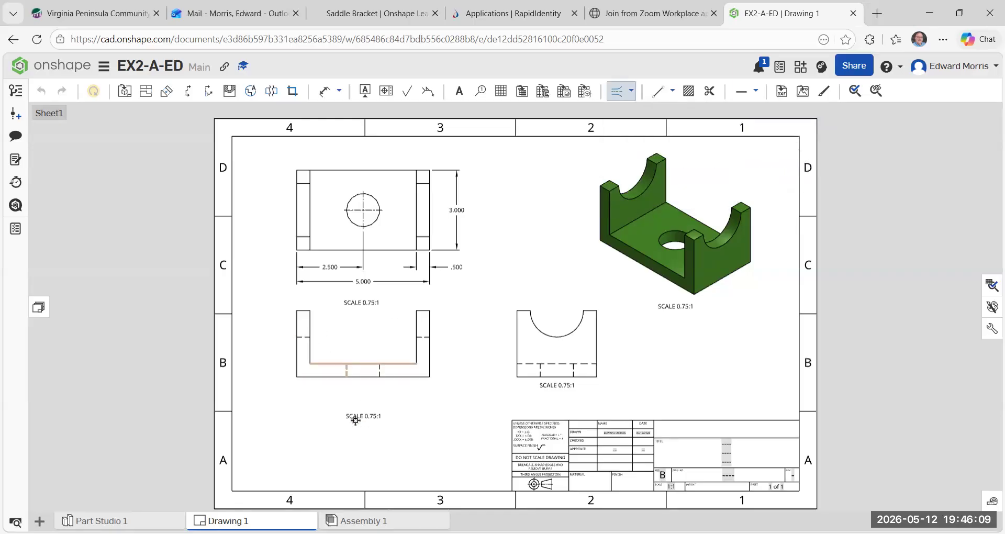
pyautogui.scroll(3, 348, 388)
pyautogui.click(342, 358)
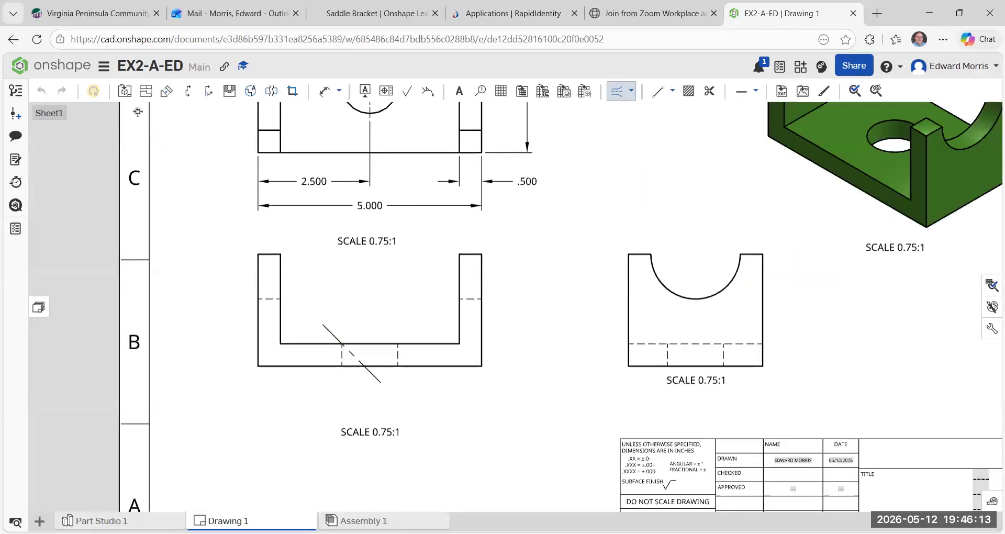
pyautogui.press('Escape')
pyautogui.click(41, 92)
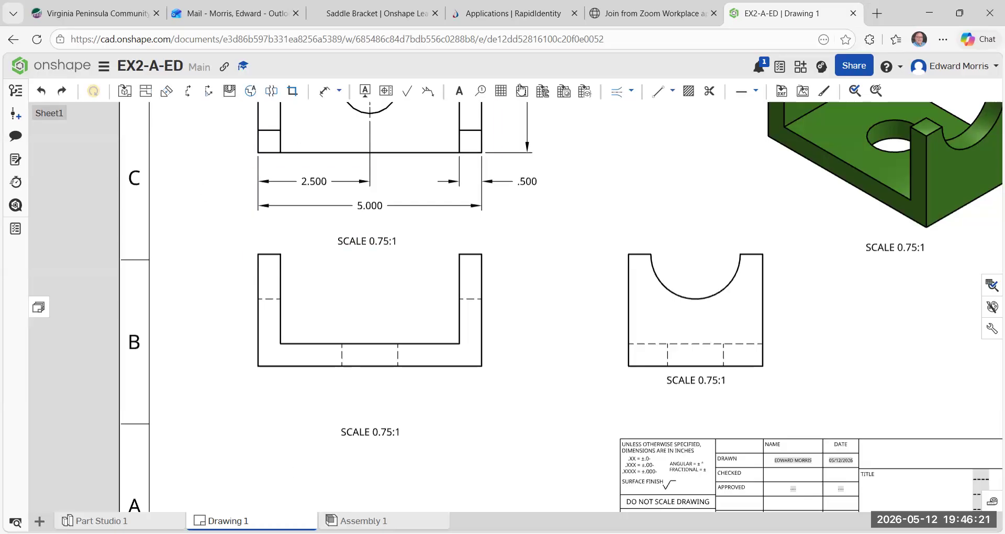
# Add an edge to edge centerline between the hole's two hidden edges in the front view.
pyautogui.click(631, 91)
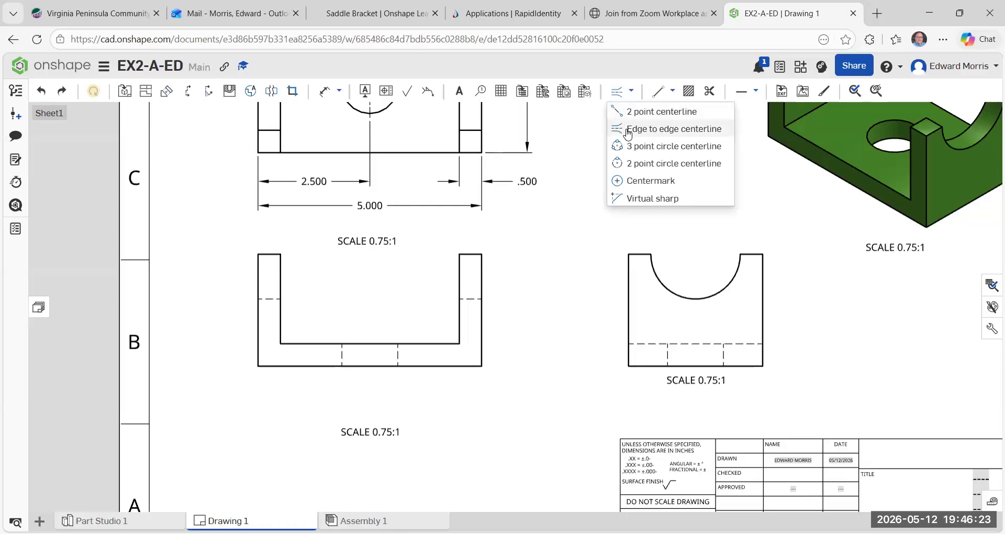
pyautogui.click(628, 131)
pyautogui.click(340, 356)
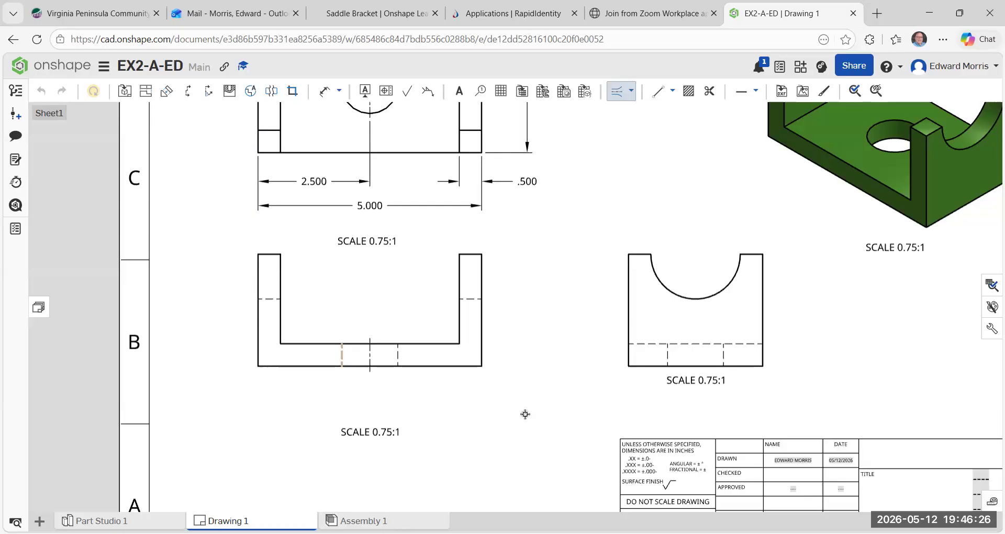
# Add an edge to edge centerline between the hole's two hidden edges in the side view.
pyautogui.click(667, 355)
pyautogui.click(672, 92)
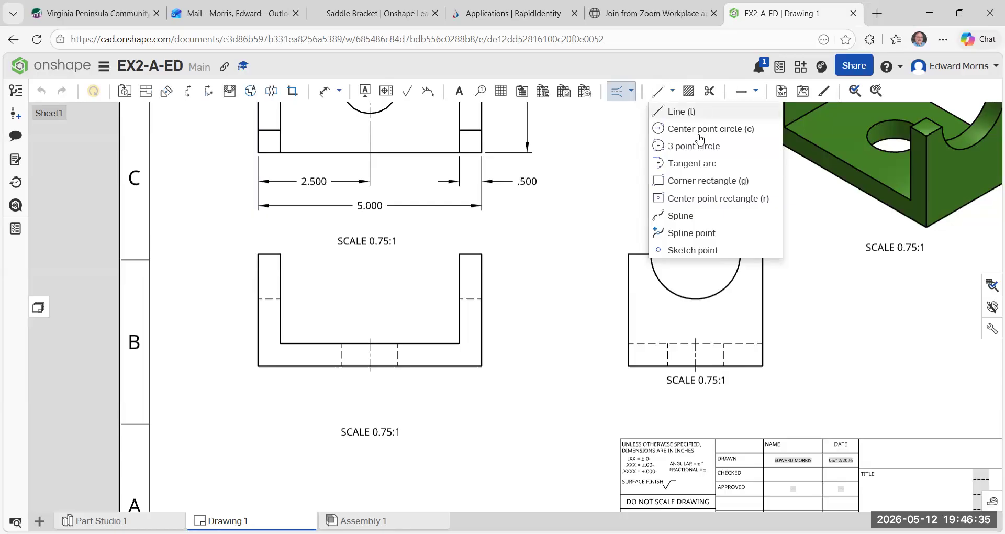
pyautogui.click(608, 135)
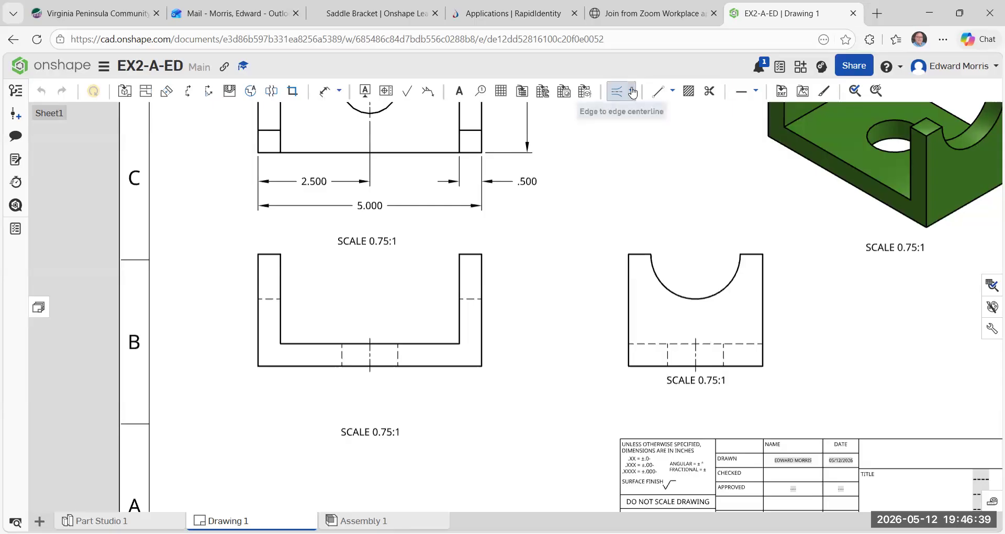
pyautogui.click(632, 93)
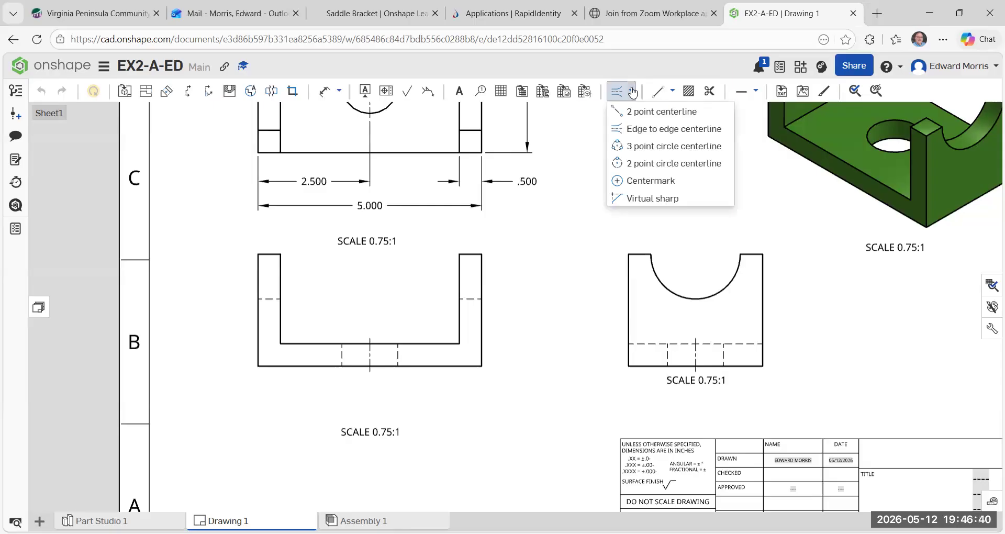
pyautogui.click(649, 181)
pyautogui.click(658, 274)
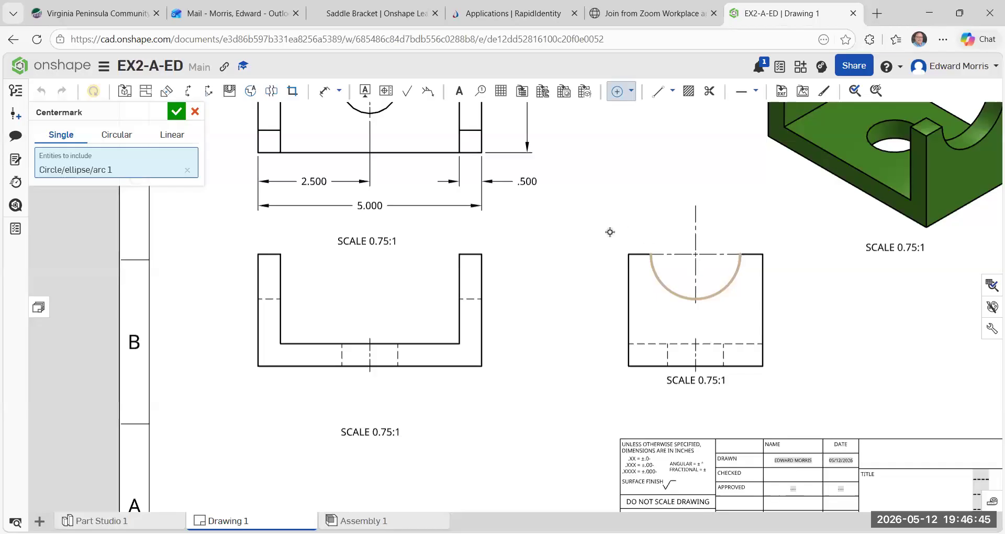
pyautogui.scroll(-3, 592, 267)
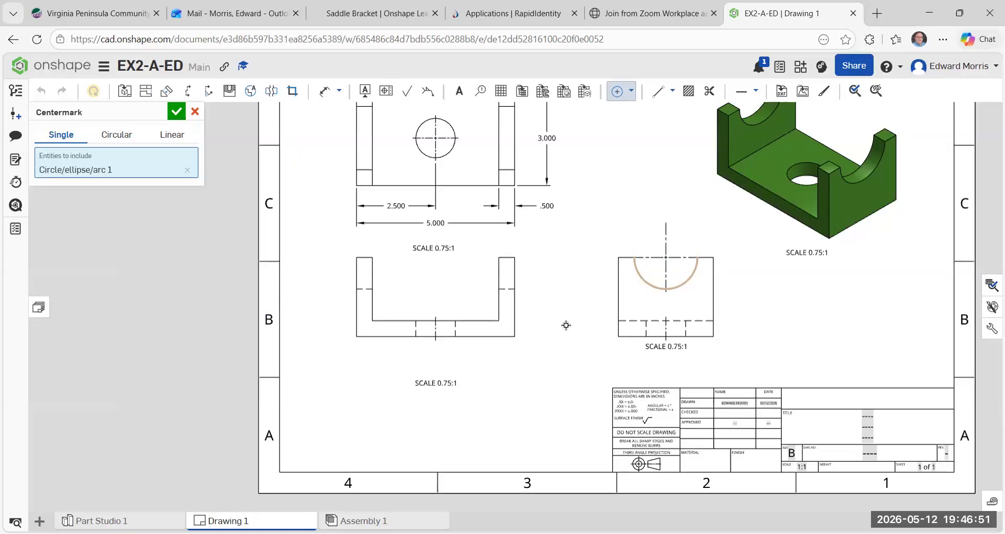
pyautogui.moveTo(566, 326); pyautogui.dragTo(561, 348, button='middle')
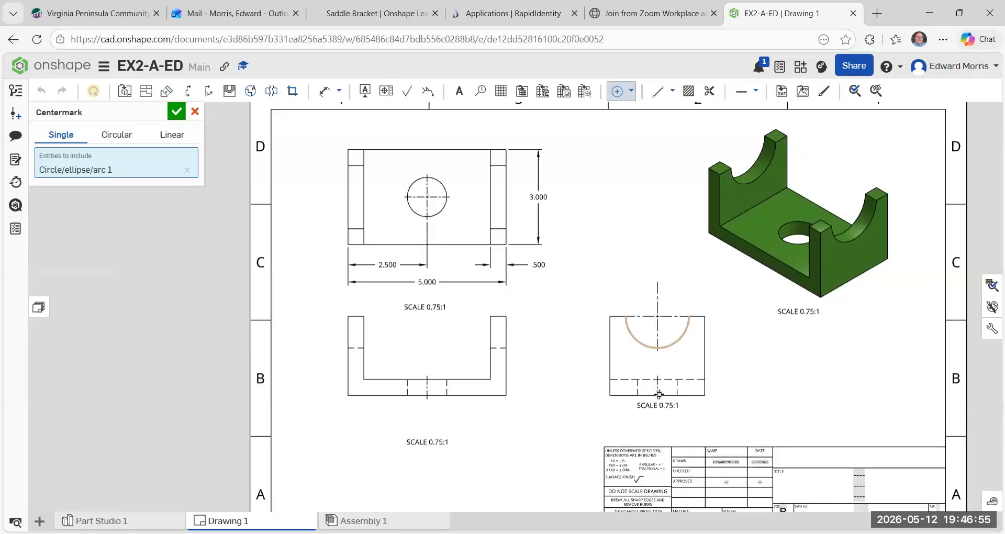
pyautogui.click(630, 92)
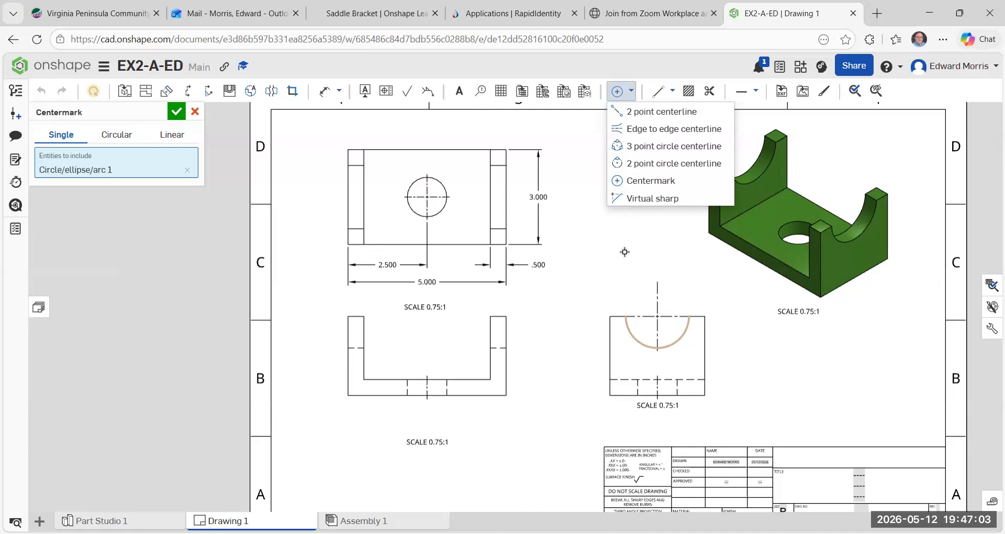
pyautogui.press('Escape')
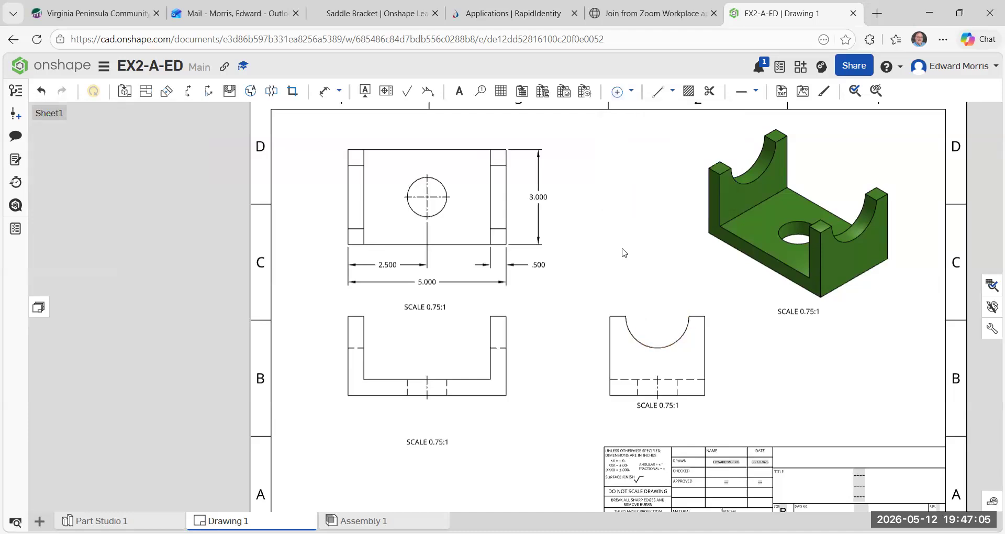
# Add edge to edge centerlines across both walls in the top view, each midway between the saddle cutout's two edges.
pyautogui.scroll(3, 455, 206)
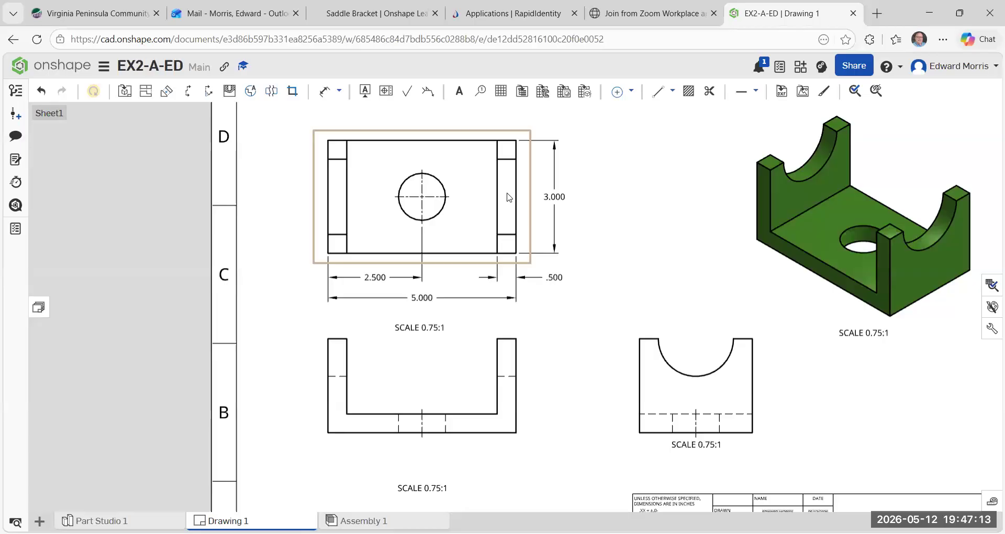
pyautogui.click(631, 92)
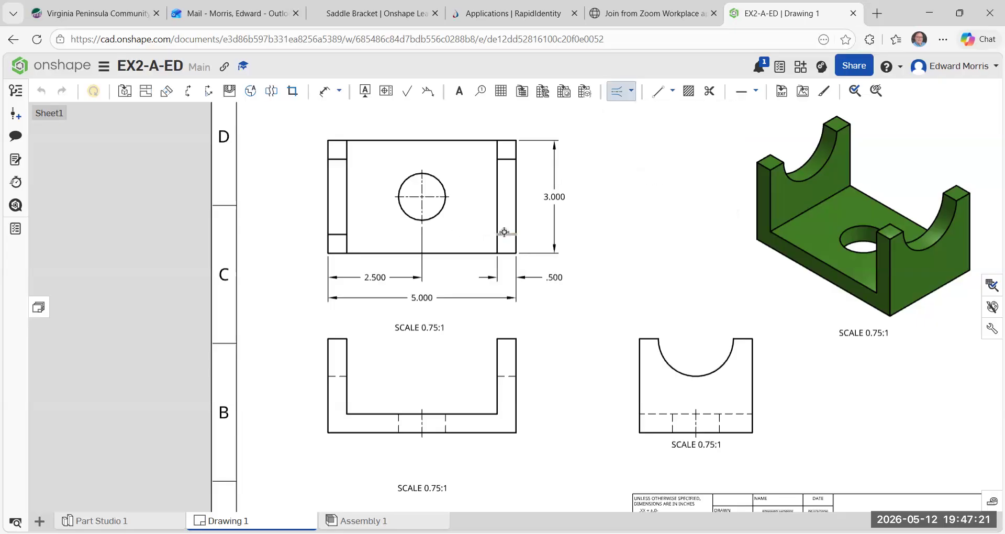
pyautogui.click(339, 235)
# Dimension the distance from the top view's upper right corner to the right wall's centerline, placed inside the overall depth dimension.
pyautogui.click(324, 91)
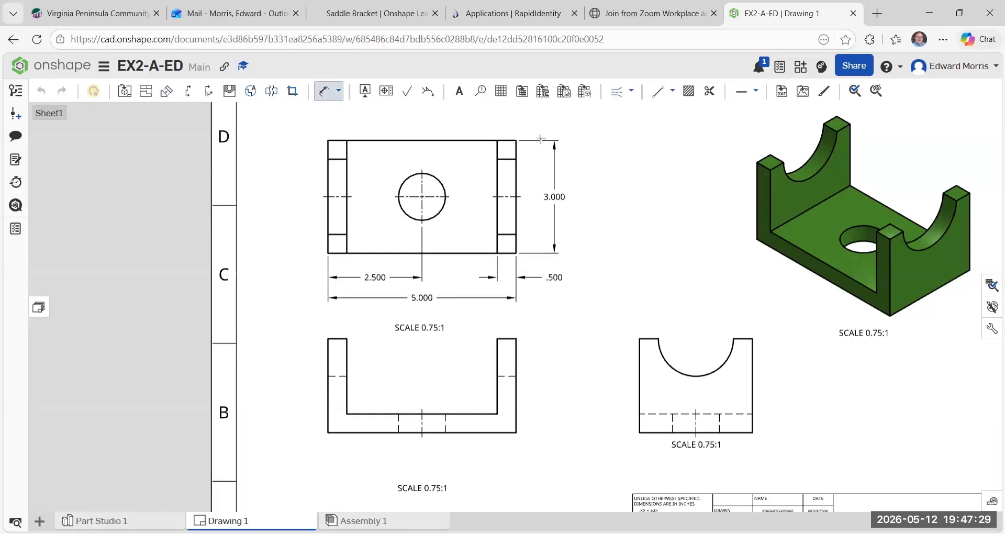
pyautogui.click(516, 141)
pyautogui.click(521, 197)
pyautogui.click(534, 168)
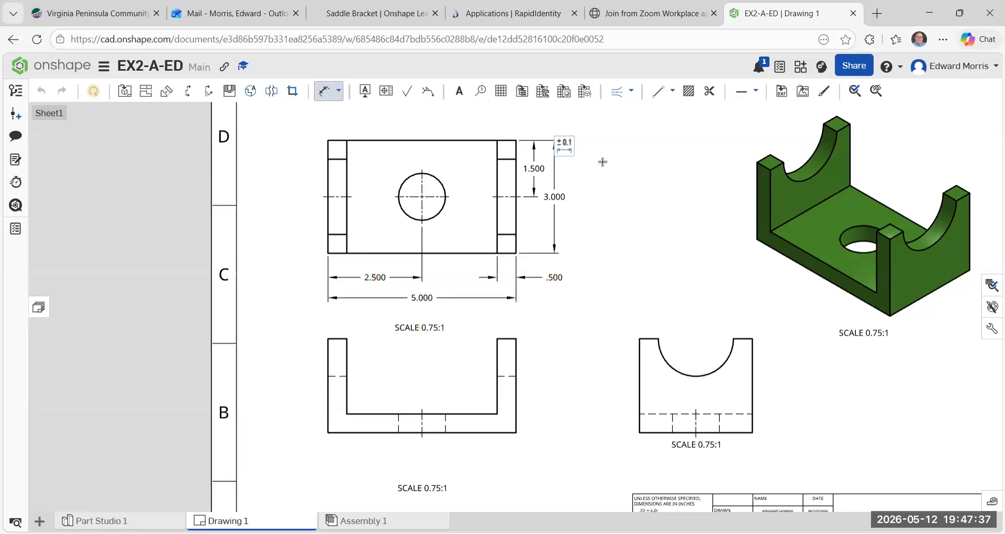
pyautogui.press('Escape')
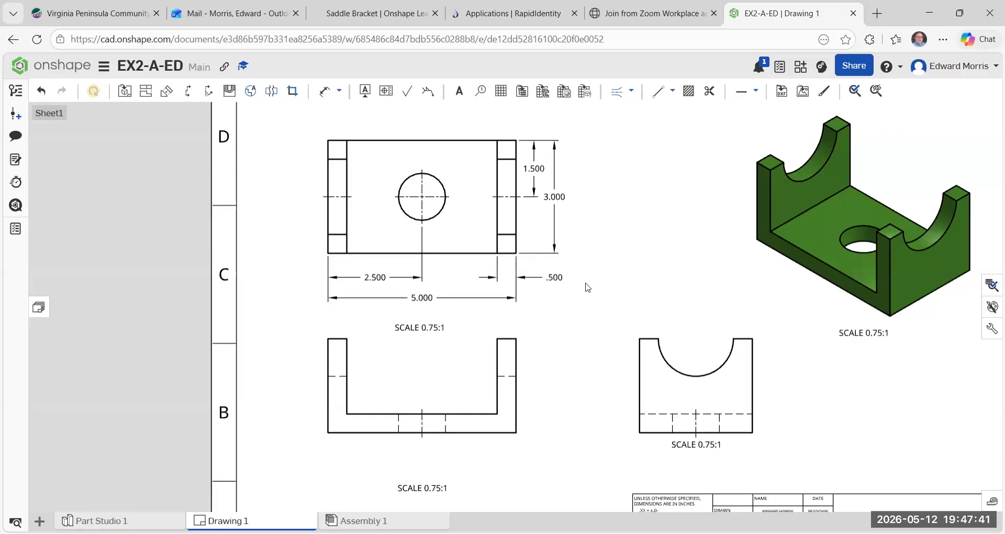
# Add a diameter dimension to the hole in the top view, with its text above the outline.
pyautogui.moveTo(458, 158); pyautogui.dragTo(431, 255, button='middle')
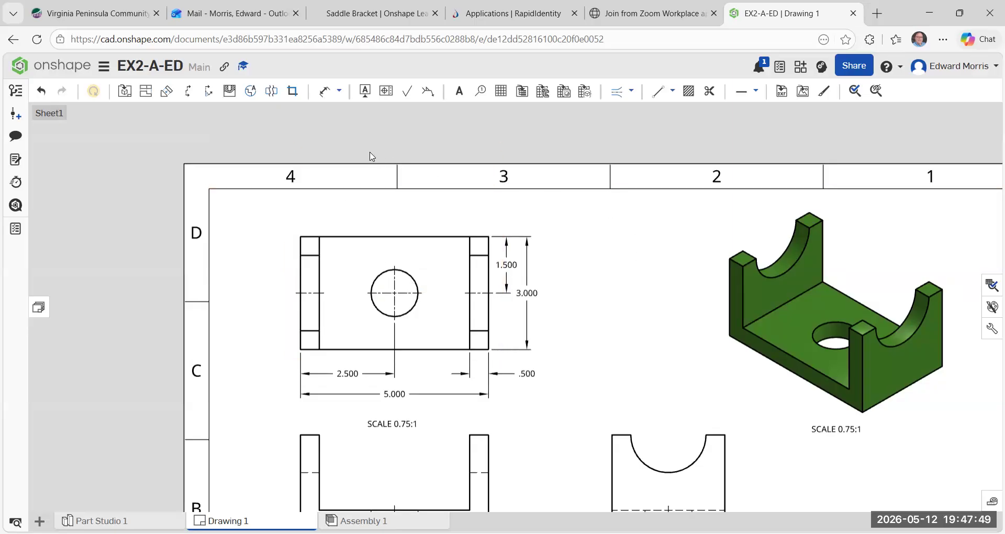
pyautogui.click(339, 92)
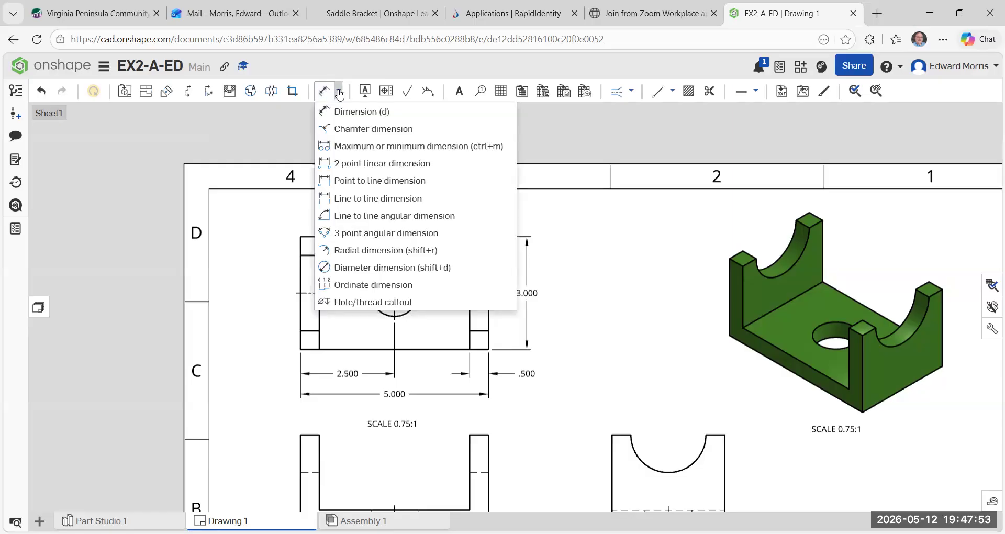
pyautogui.click(361, 268)
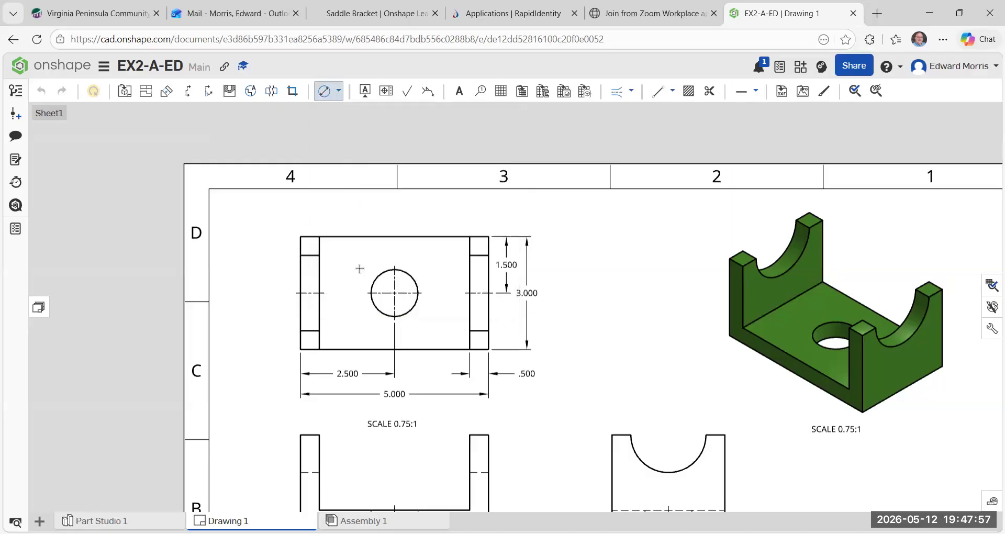
pyautogui.click(410, 275)
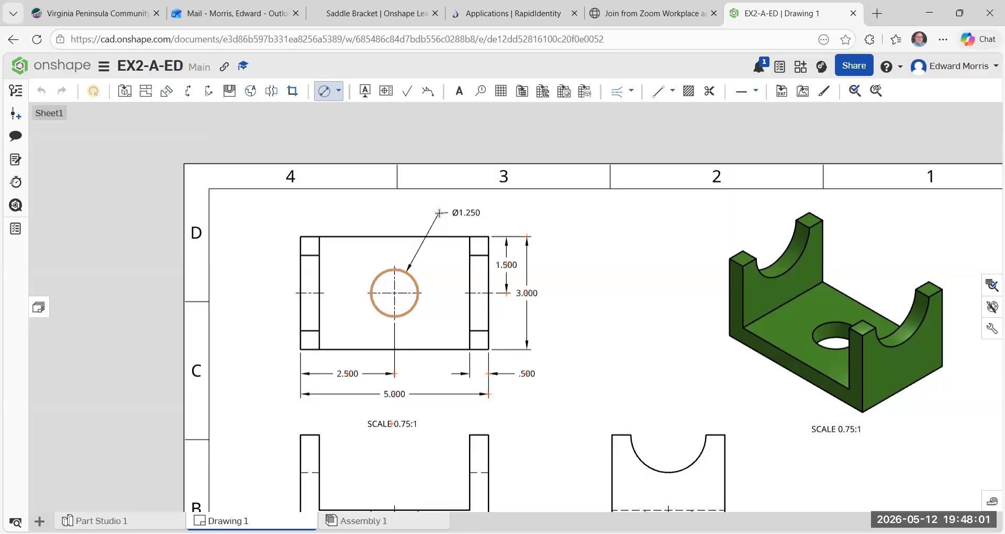
pyautogui.click(472, 218)
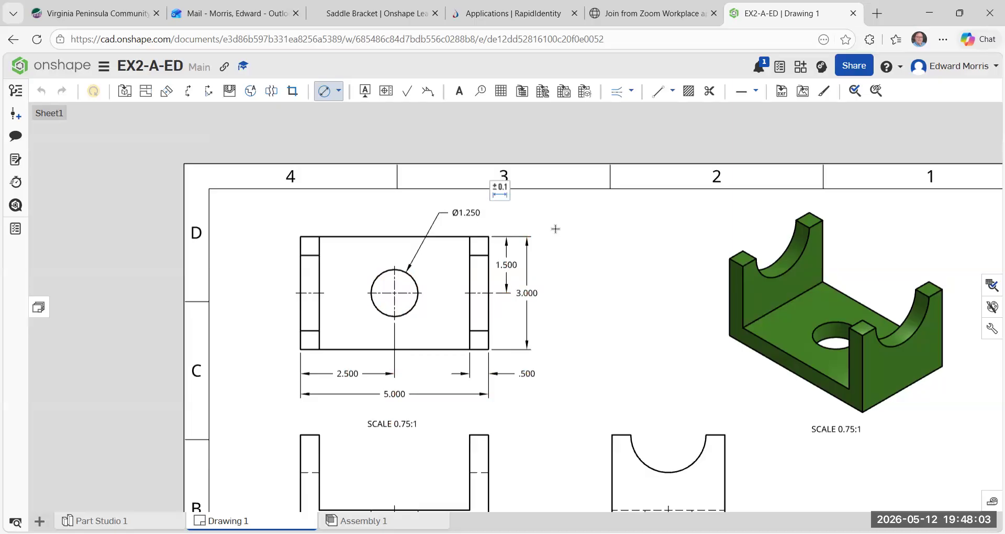
pyautogui.press('Escape')
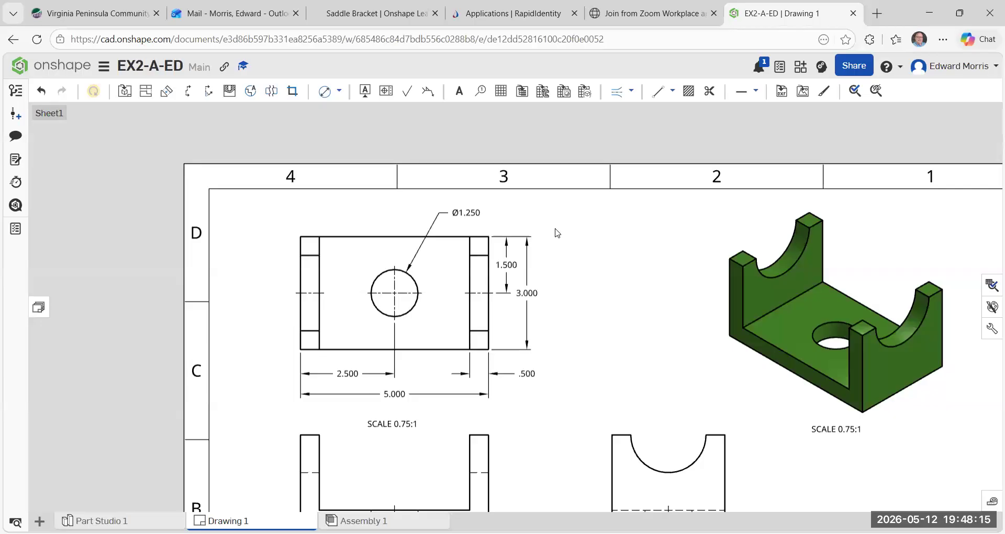
# Dimension the part's overall height to the right of the front view.
pyautogui.scroll(-4, 578, 283)
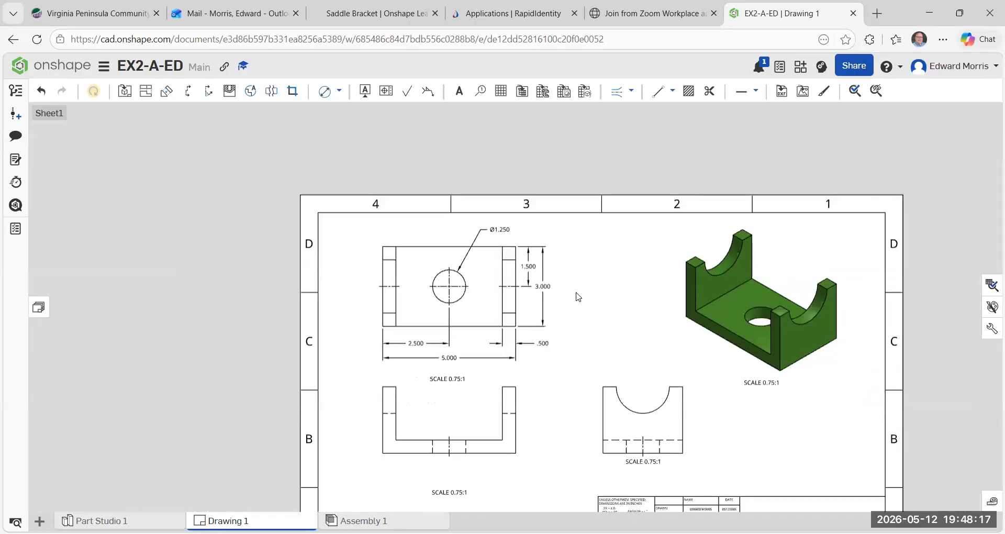
pyautogui.scroll(3, 575, 314)
pyautogui.scroll(-2, 575, 325)
pyautogui.moveTo(585, 331); pyautogui.dragTo(458, 268, button='middle')
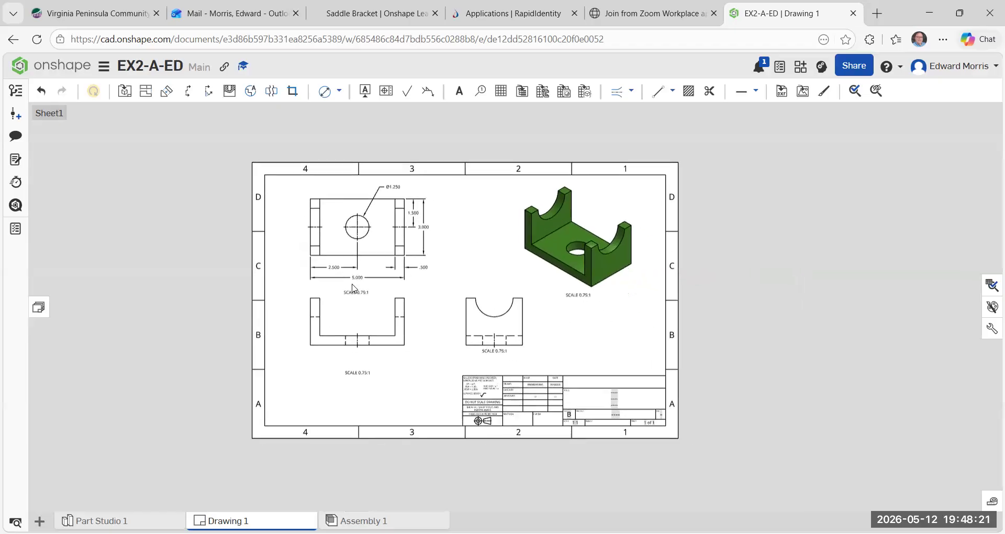
pyautogui.scroll(3, 348, 320)
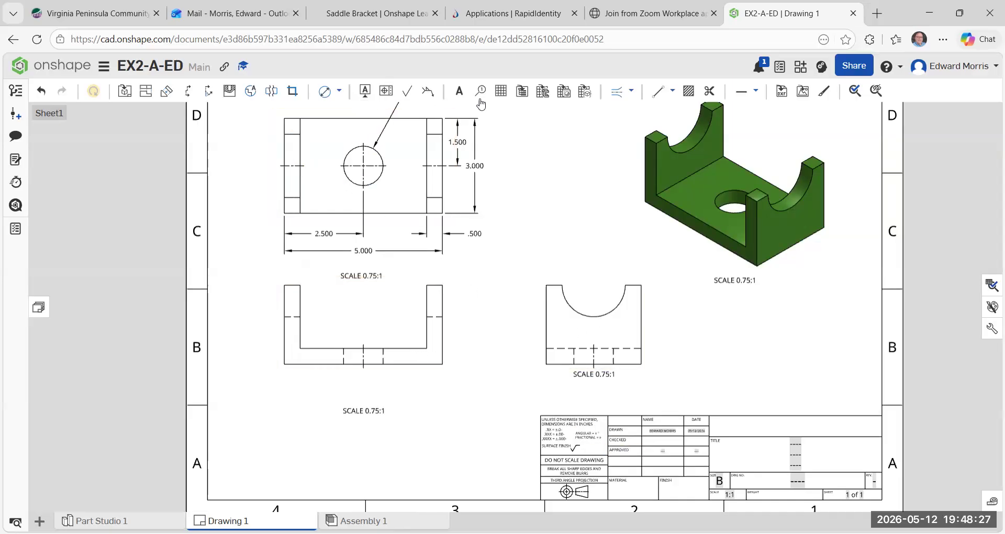
pyautogui.click(339, 91)
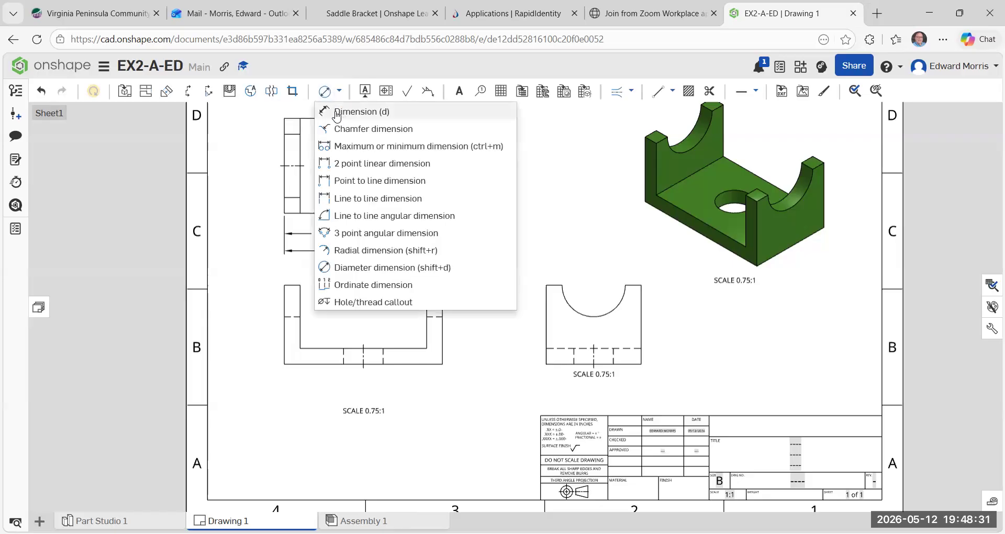
pyautogui.click(337, 112)
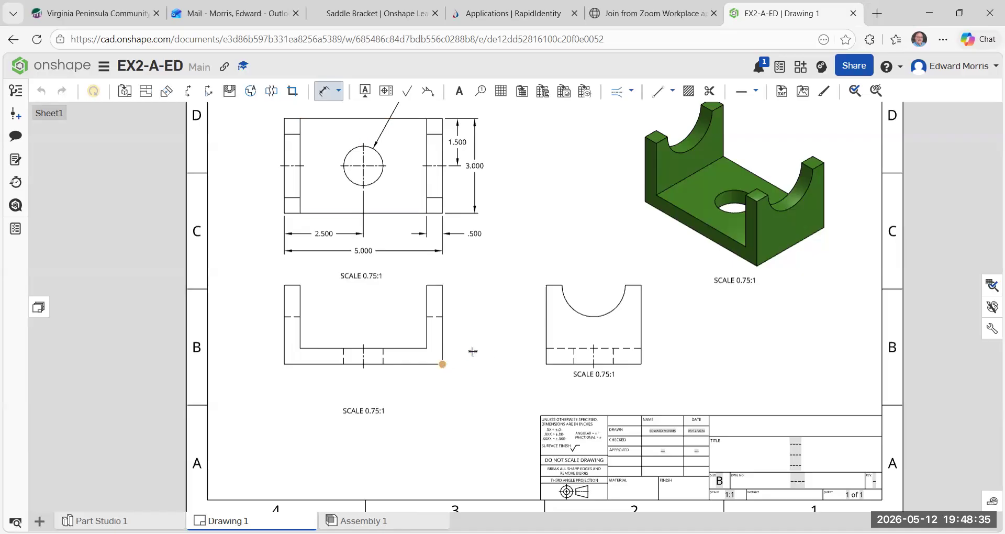
pyautogui.click(451, 293)
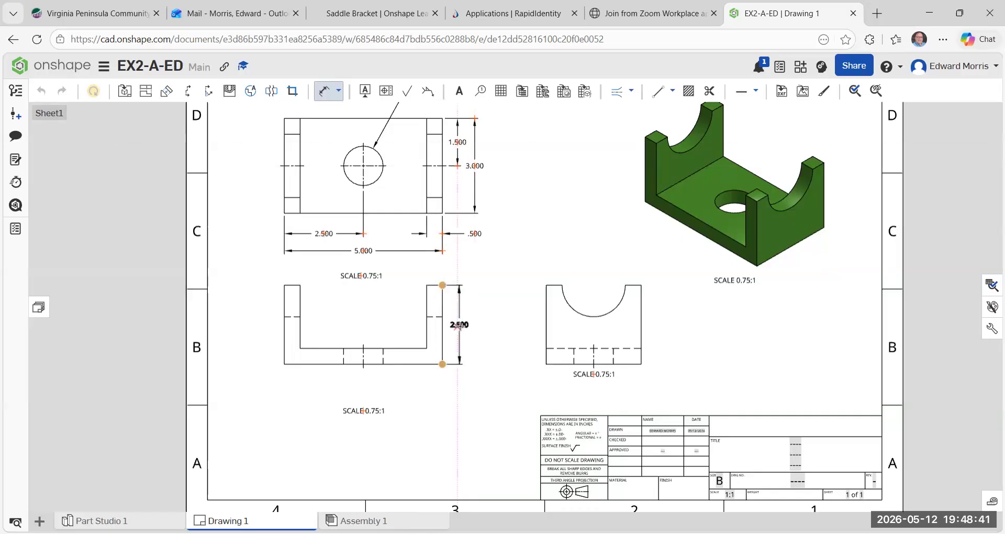
pyautogui.click(458, 325)
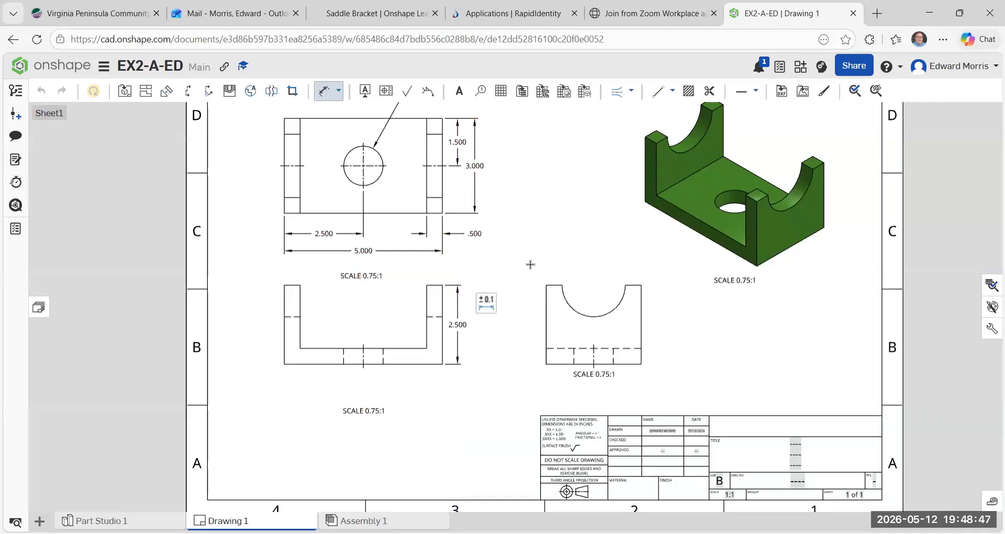
pyautogui.press('Escape')
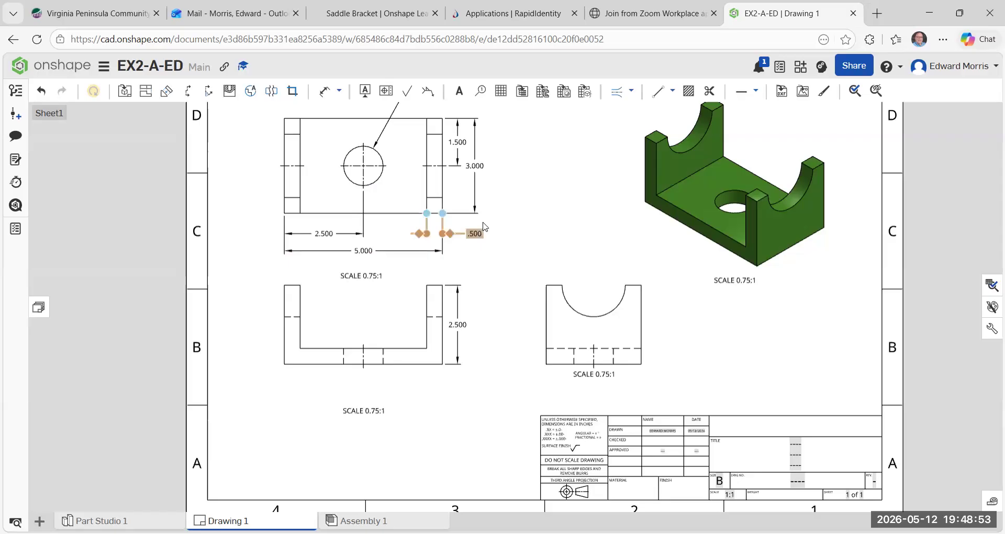
# Add a single centermark to the saddle arc in the side view.
pyautogui.scroll(-1, 416, 327)
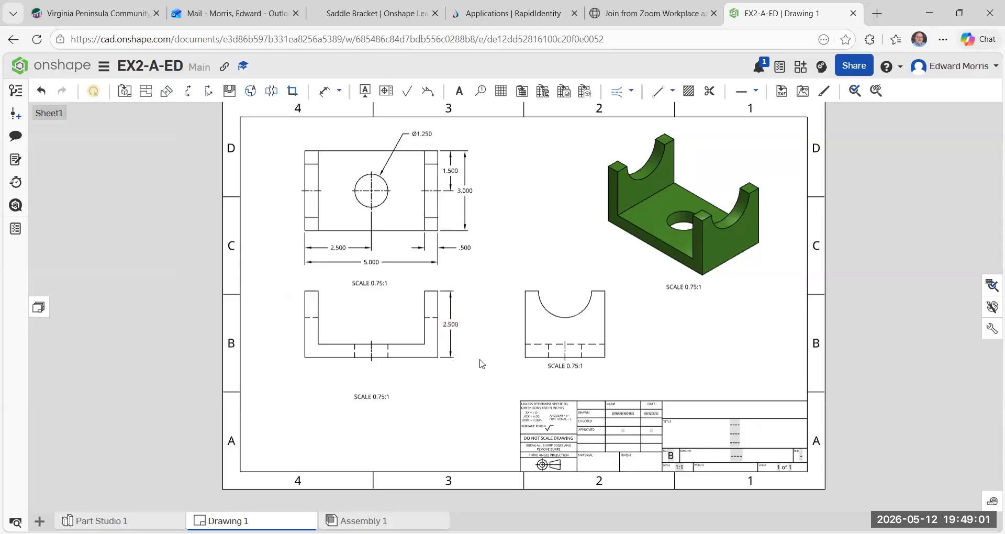
pyautogui.scroll(1, 487, 337)
pyautogui.moveTo(426, 233); pyautogui.dragTo(317, 266, button='middle')
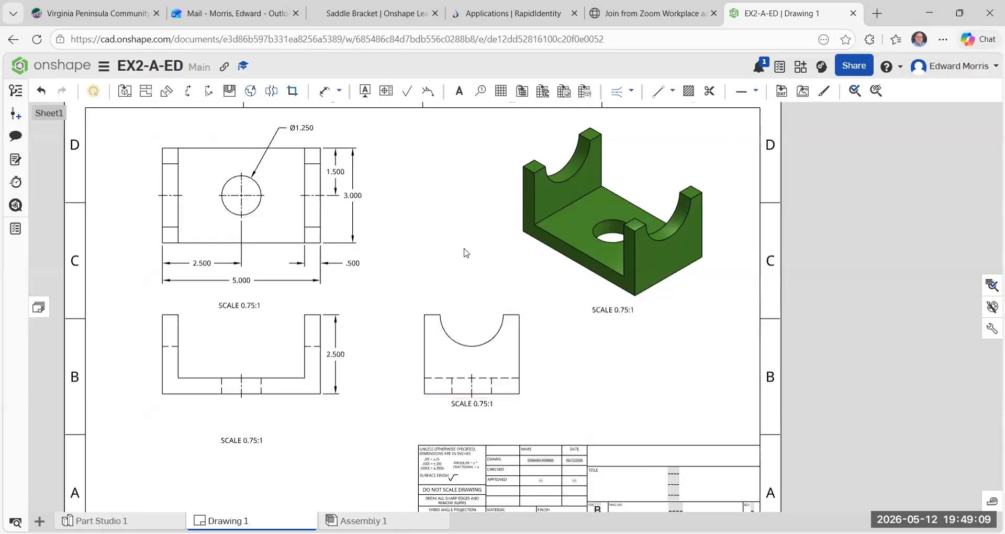
pyautogui.click(632, 92)
pyautogui.click(624, 184)
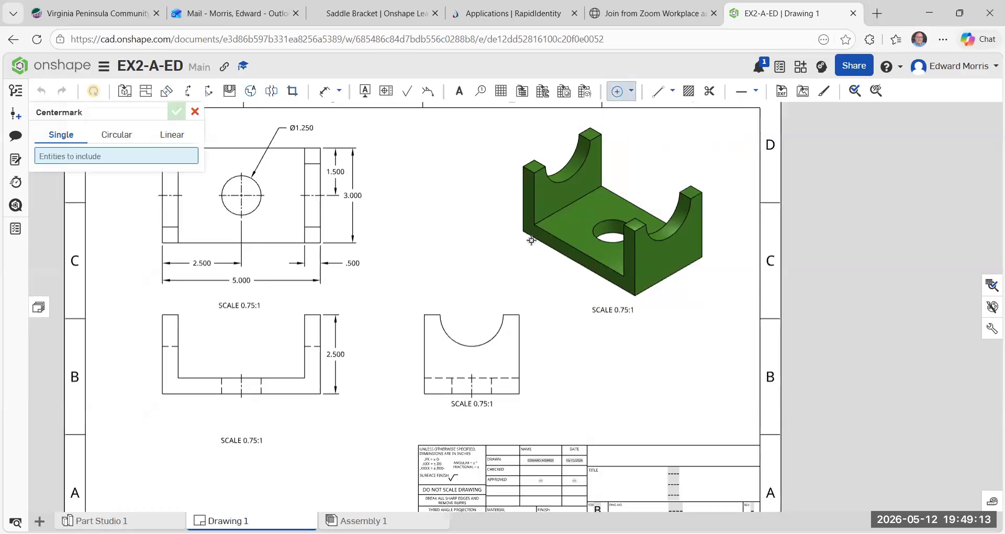
pyautogui.click(489, 342)
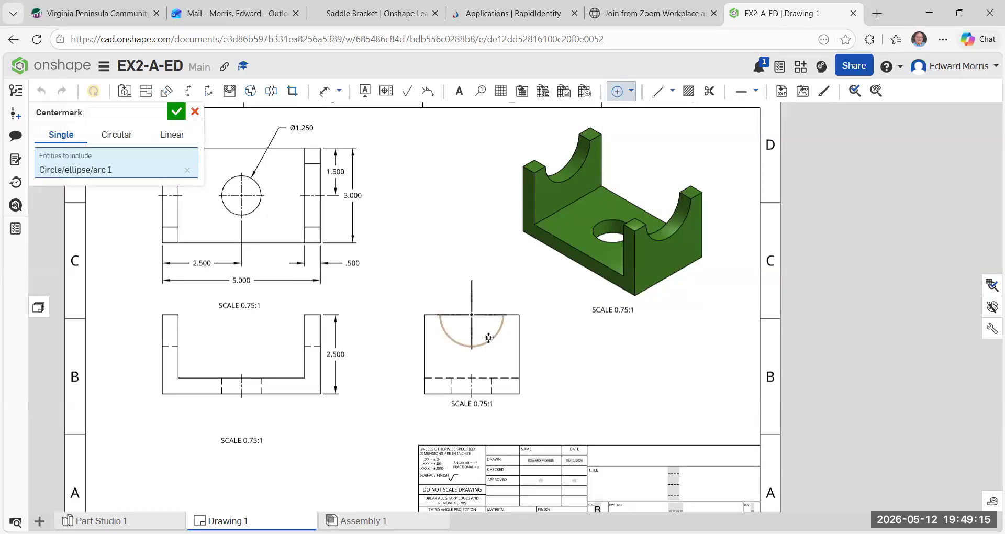
pyautogui.click(178, 112)
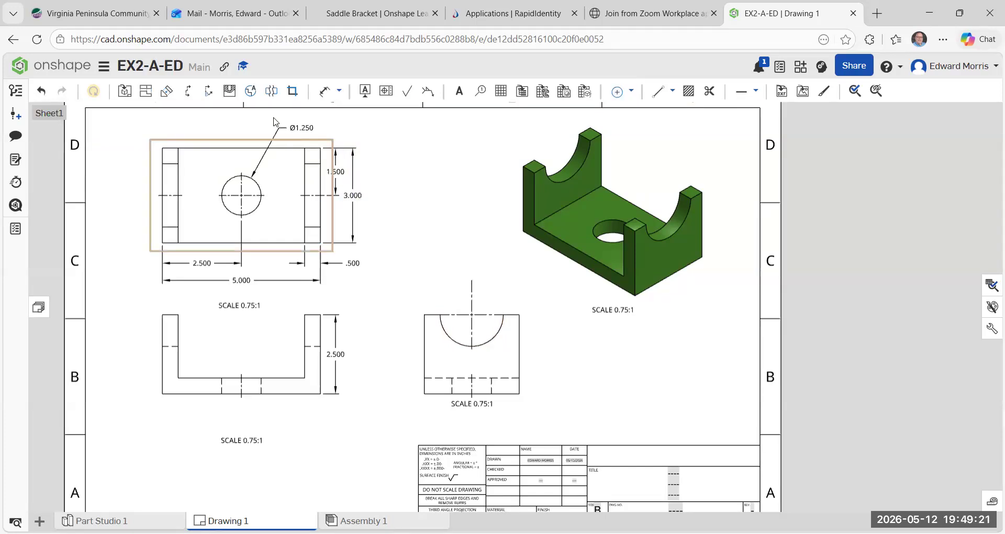
# Add a radial dimension to the saddle arc in the side view, with its text inside the arc.
pyautogui.click(340, 91)
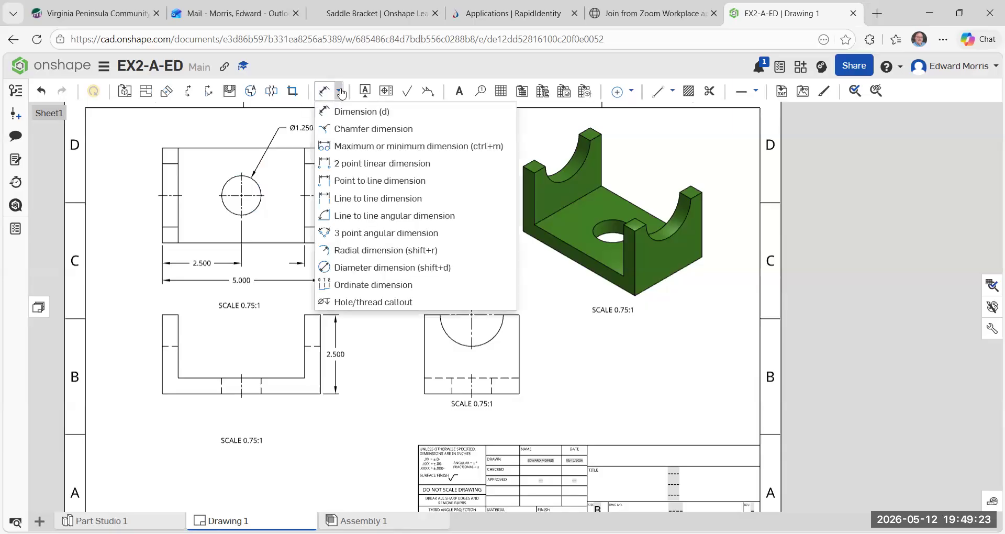
pyautogui.click(362, 254)
pyautogui.click(485, 325)
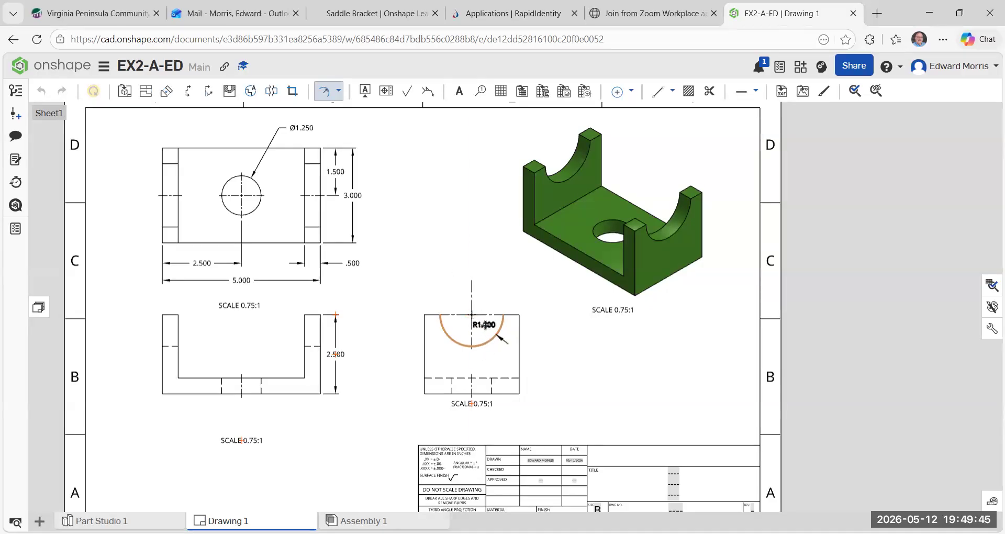
pyautogui.click(486, 325)
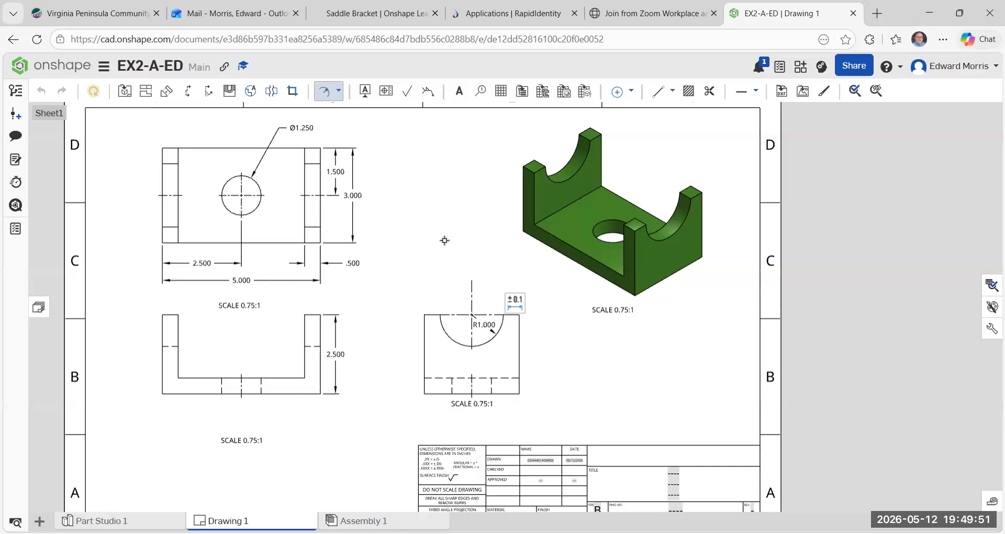
# Move the scale labels beneath the front and top views closer to their views.
pyautogui.press('Escape')
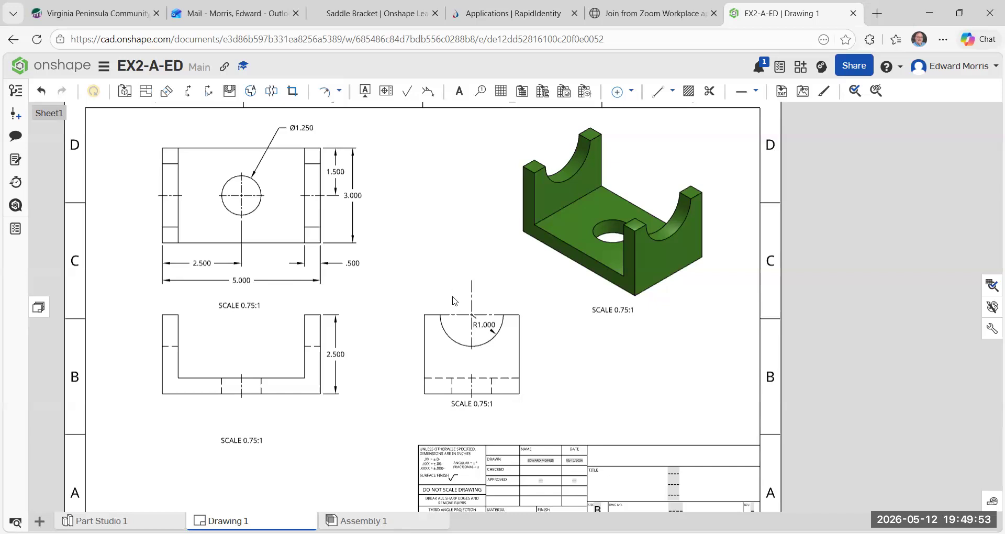
pyautogui.moveTo(354, 375); pyautogui.dragTo(364, 334, button='middle')
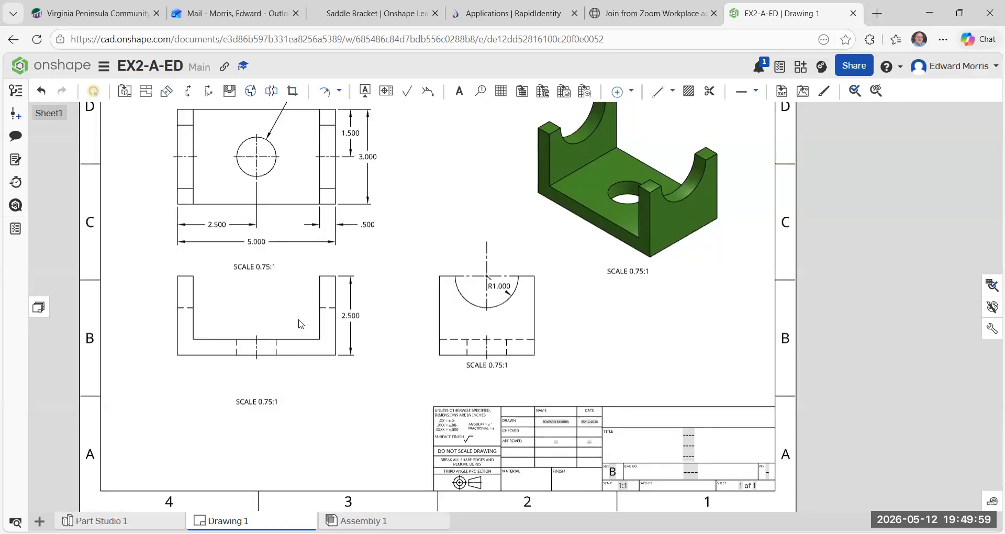
pyautogui.moveTo(249, 401); pyautogui.dragTo(254, 384)
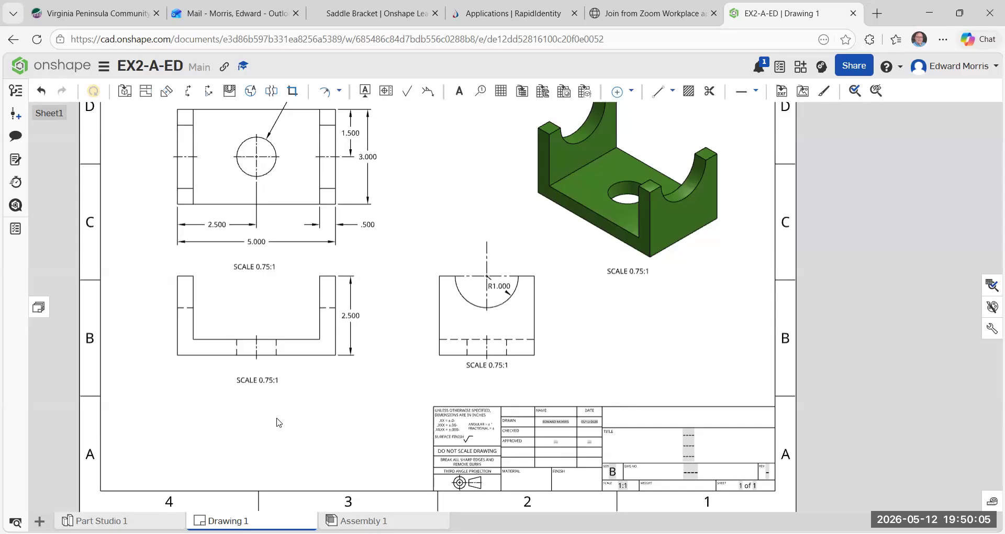
pyautogui.scroll(3, 278, 421)
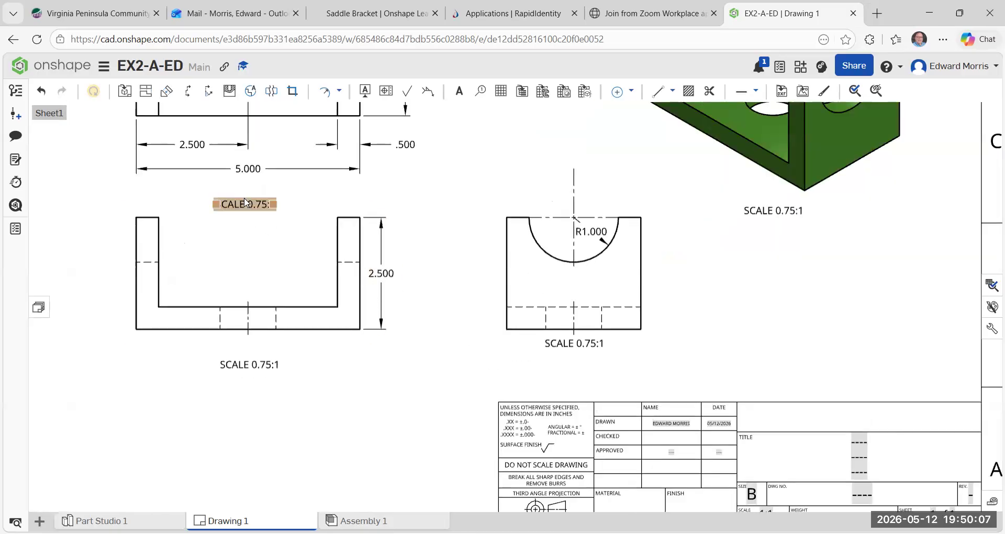
pyautogui.moveTo(245, 202); pyautogui.dragTo(248, 192)
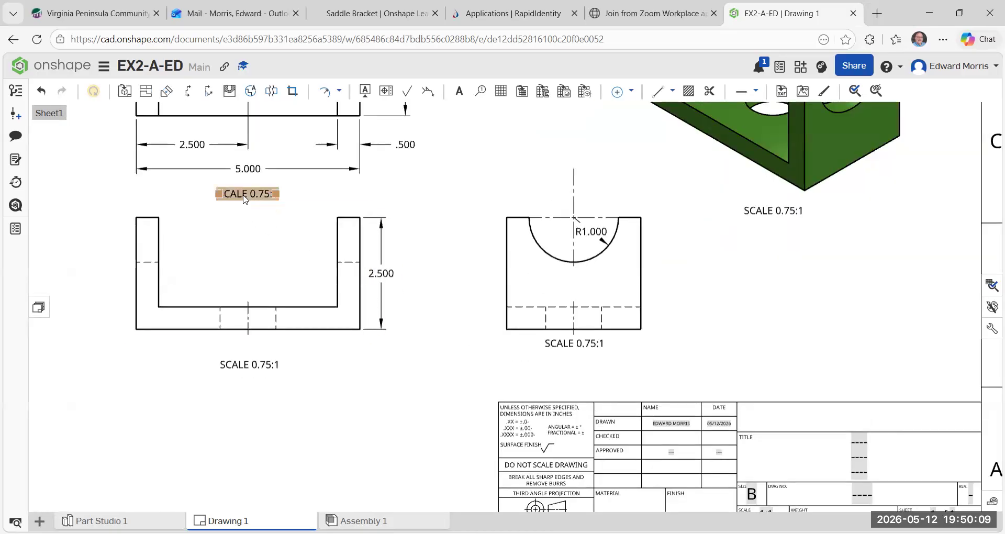
# Delete the scale labels of the top, front and side views.
pyautogui.doubleClick(243, 195)
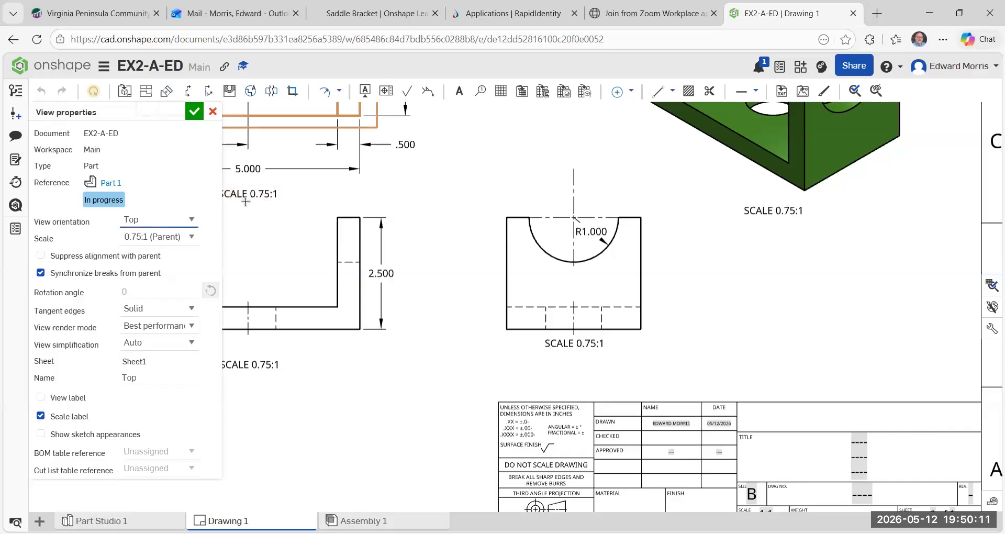
pyautogui.click(213, 112)
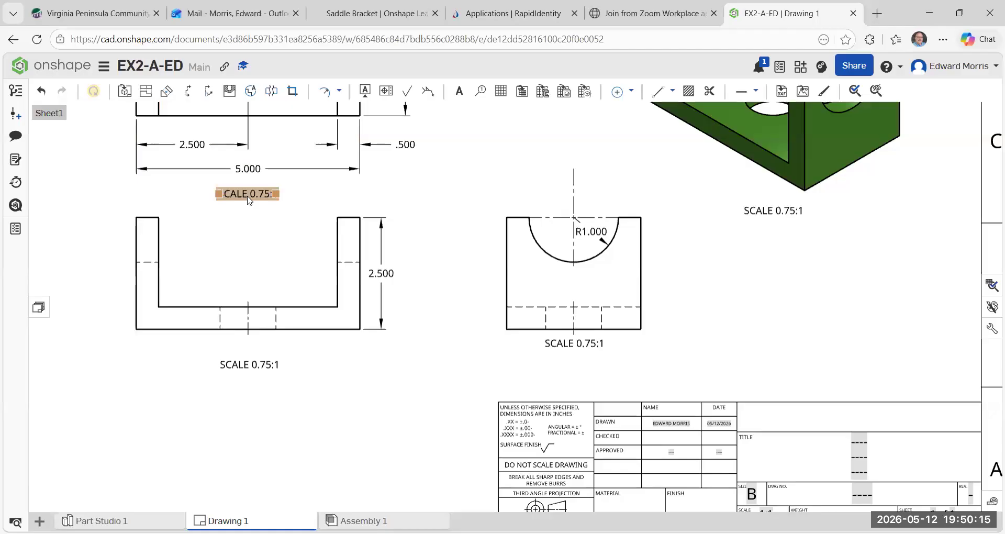
pyautogui.rightClick(249, 199)
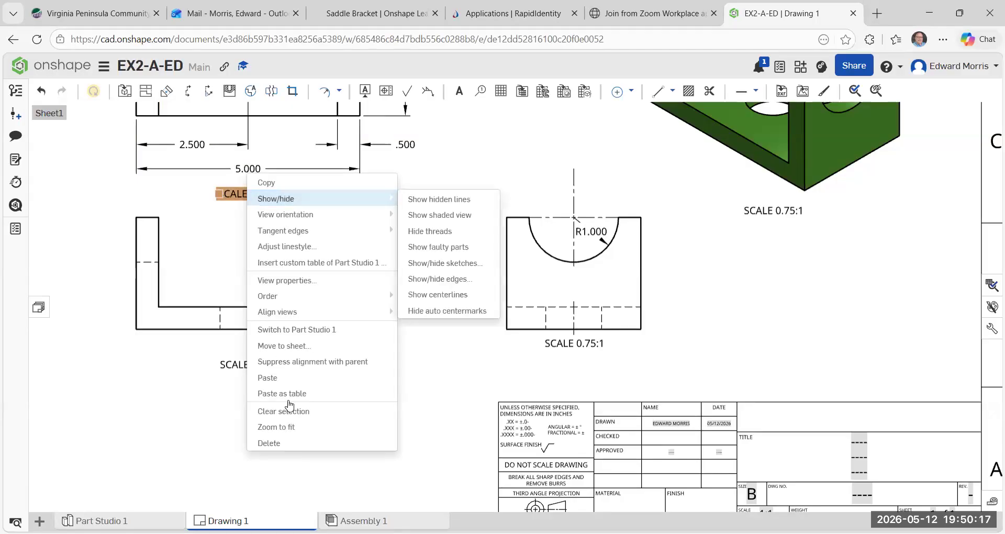
pyautogui.click(297, 443)
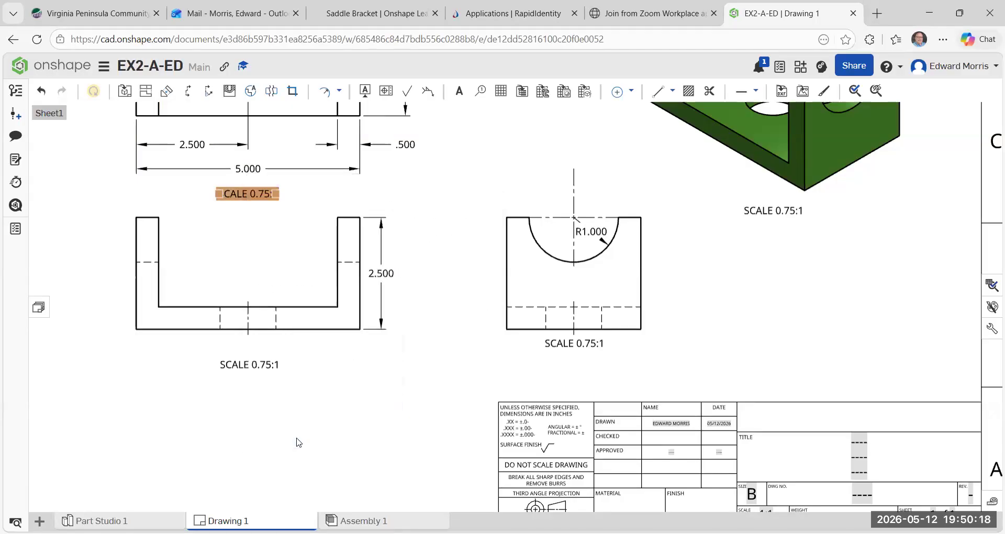
pyautogui.rightClick(256, 369)
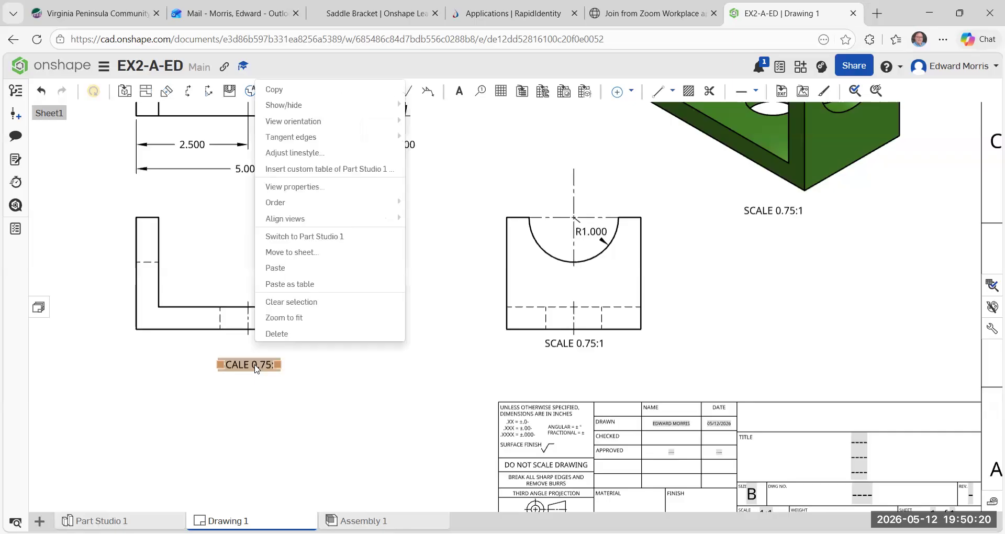
pyautogui.click(283, 343)
pyautogui.rightClick(571, 345)
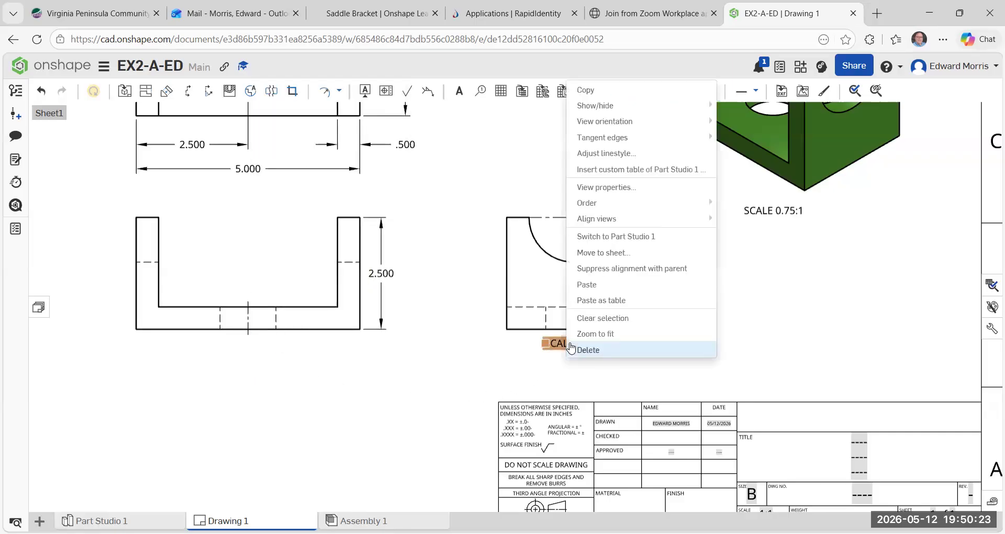
pyautogui.click(584, 350)
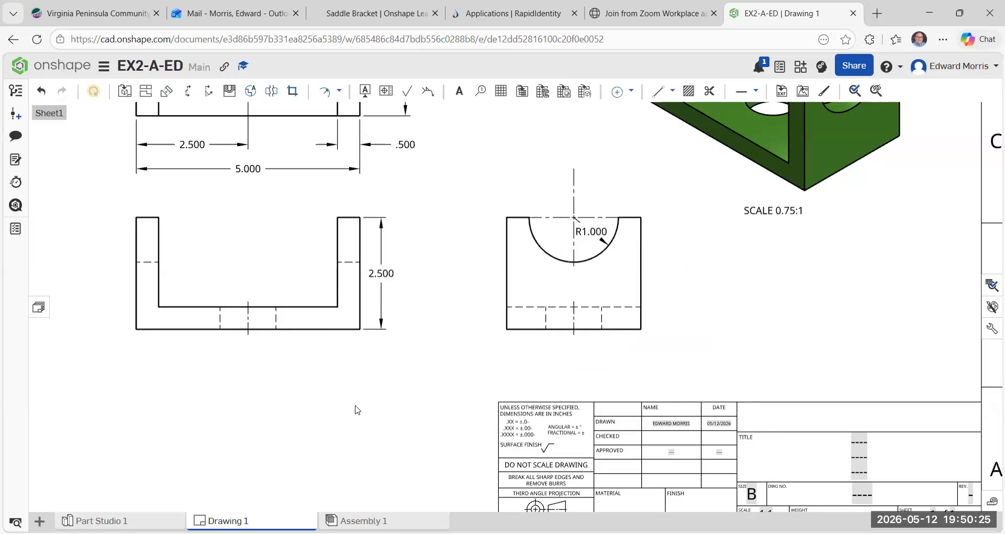
# Move the front view slightly down, widening the gap beneath the top view's dimensions.
pyautogui.scroll(-2, 322, 466)
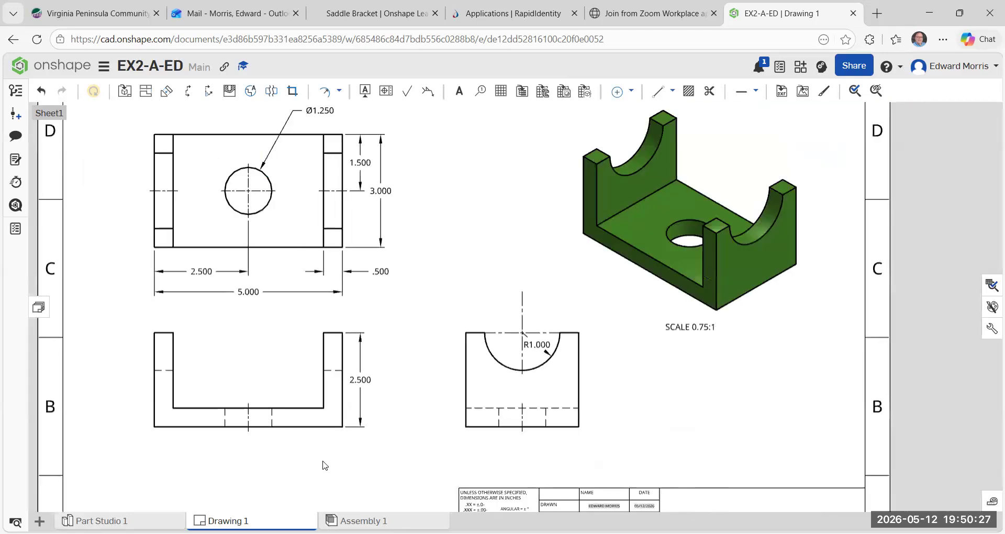
pyautogui.scroll(-3, 335, 428)
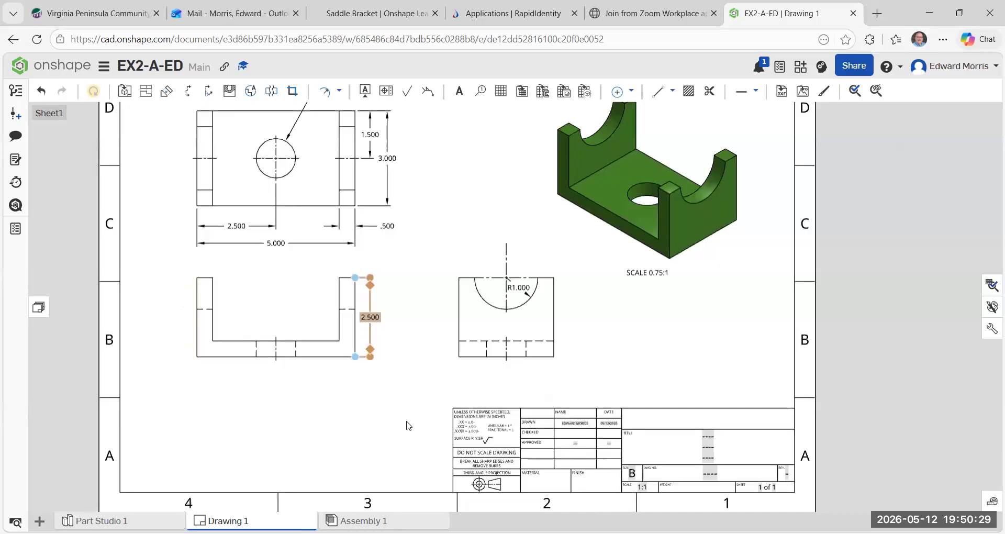
pyautogui.moveTo(282, 374); pyautogui.dragTo(280, 384)
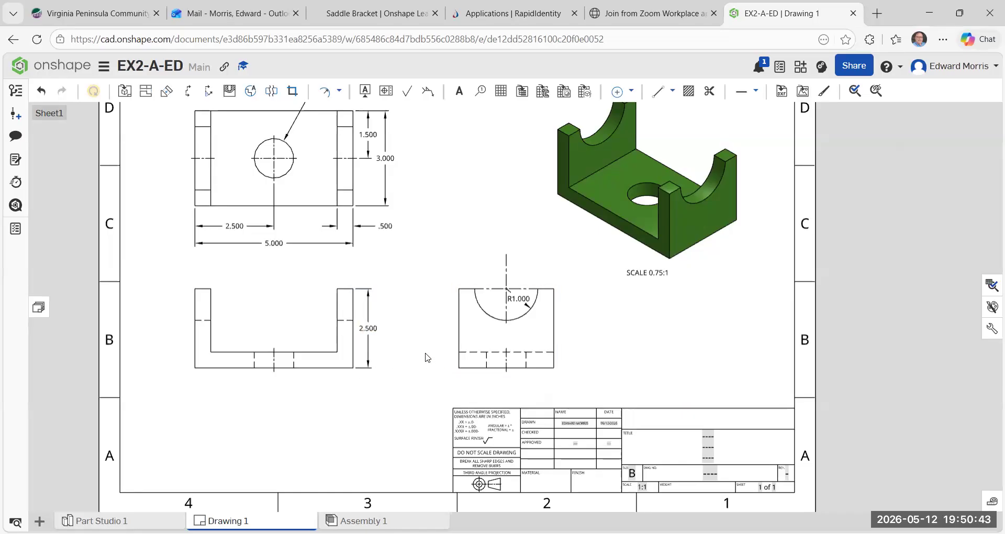
# Place a note reading TOP VIEW beneath the top view's 5.000 dimension.
pyautogui.click(460, 92)
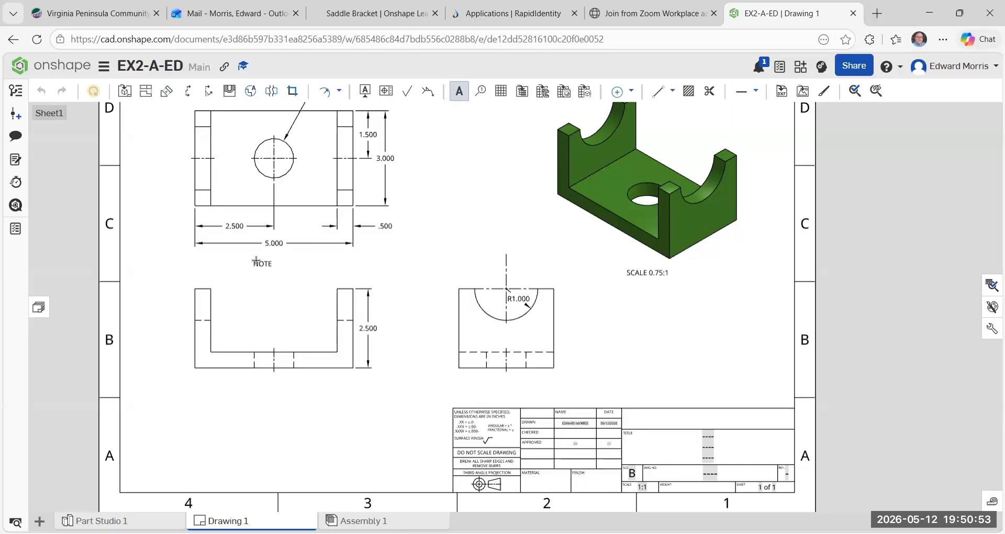
pyautogui.click(256, 262)
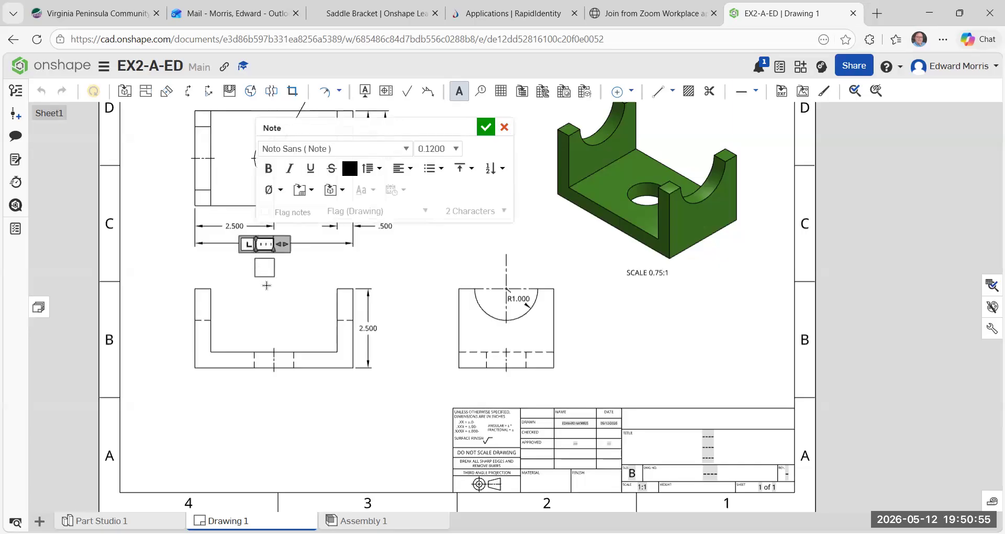
pyautogui.write('TOP VIWEQ')
pyautogui.press('BackSpace')
pyautogui.press('BackSpace')
pyautogui.press('BackSpace')
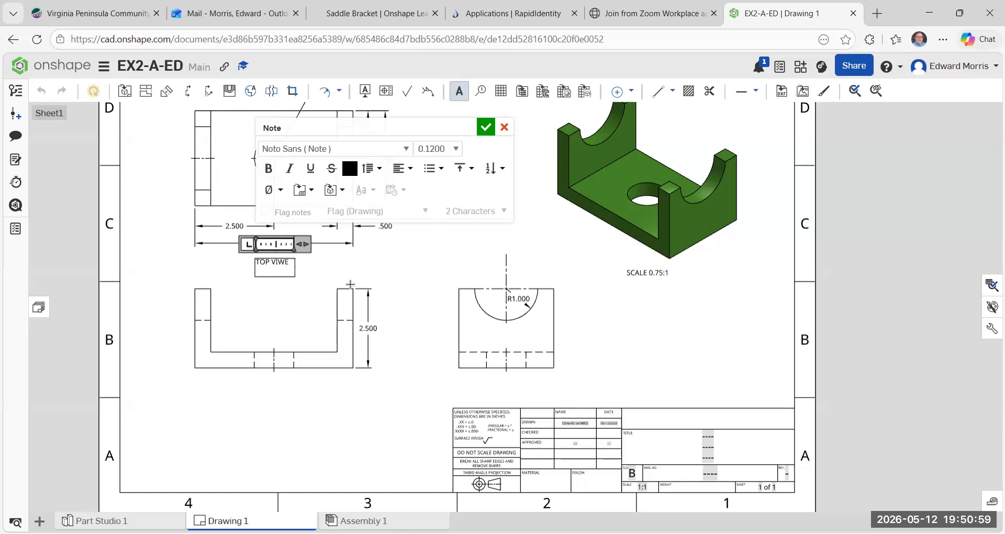
pyautogui.write('EW')
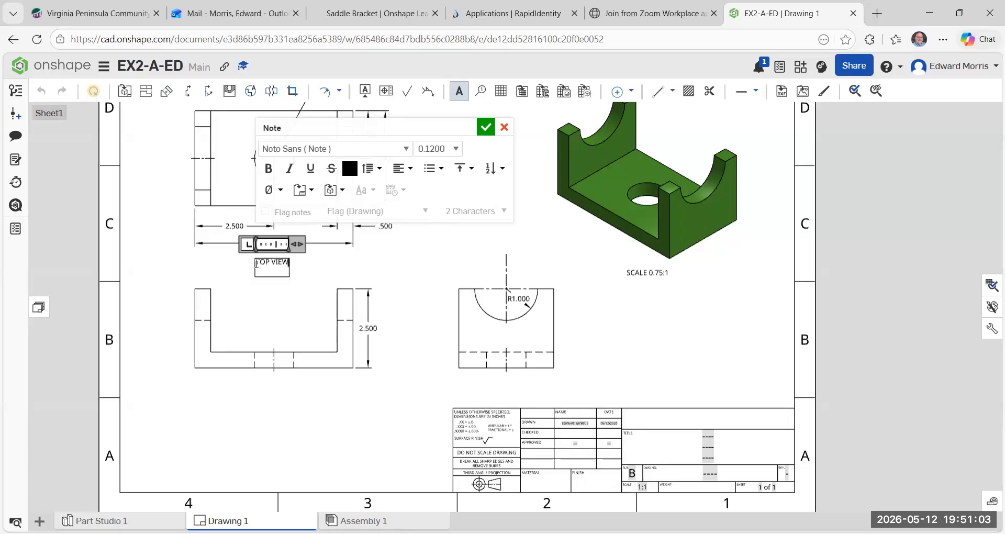
# Make the TOP VIEW note bold and underlined, and widen its text box so the text fits on one line.
pyautogui.click(257, 263)
pyautogui.moveTo(257, 263); pyautogui.dragTo(290, 263)
pyautogui.click(268, 168)
pyautogui.click(310, 168)
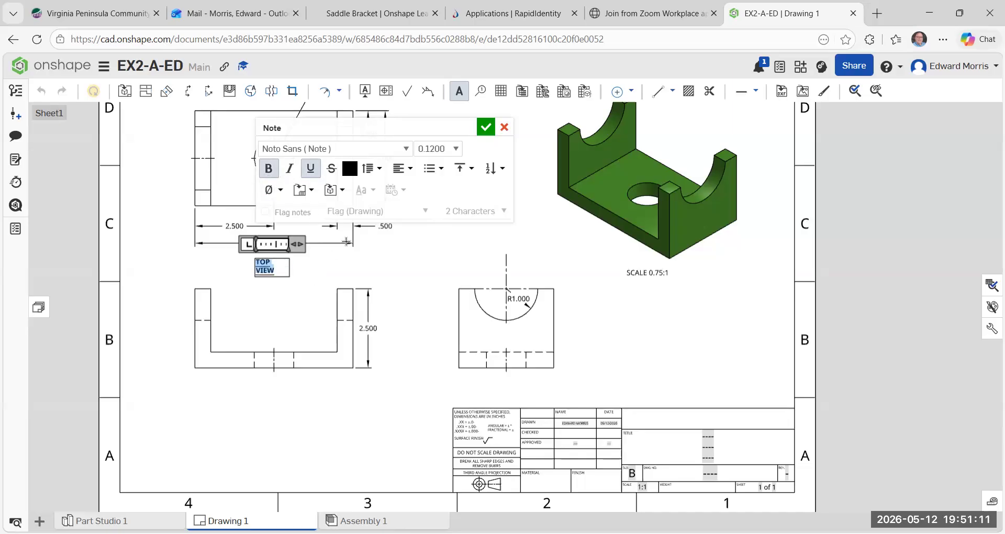
pyautogui.click(486, 130)
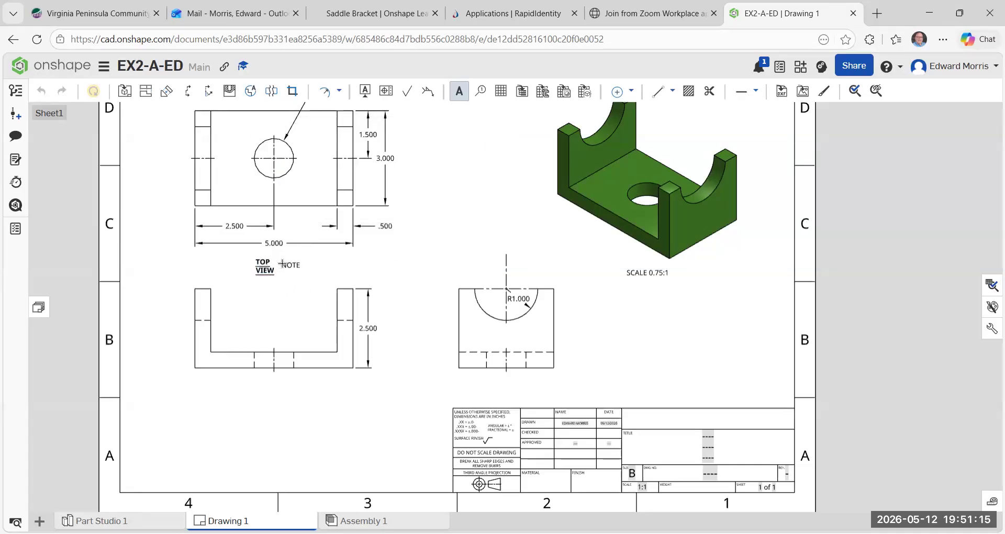
pyautogui.press('Escape')
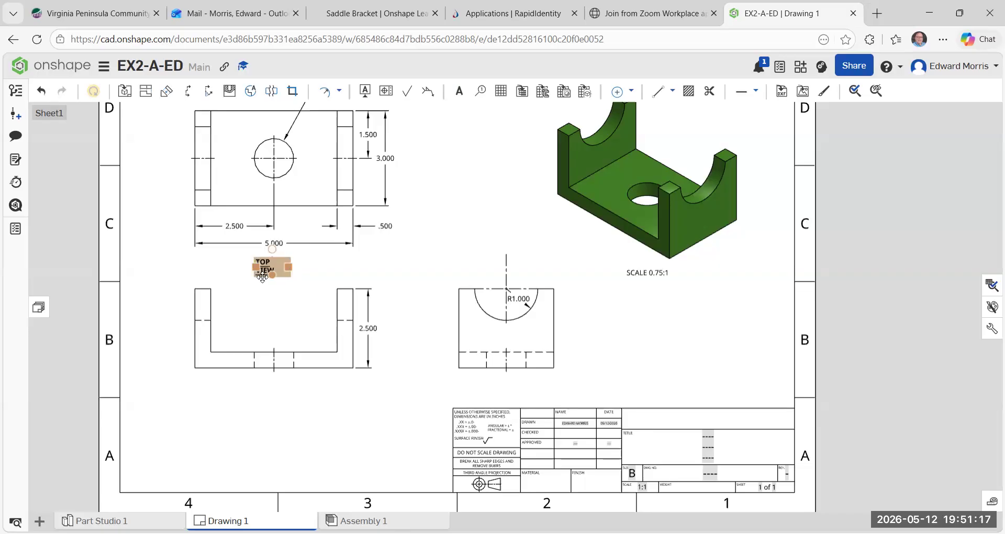
pyautogui.click(277, 269)
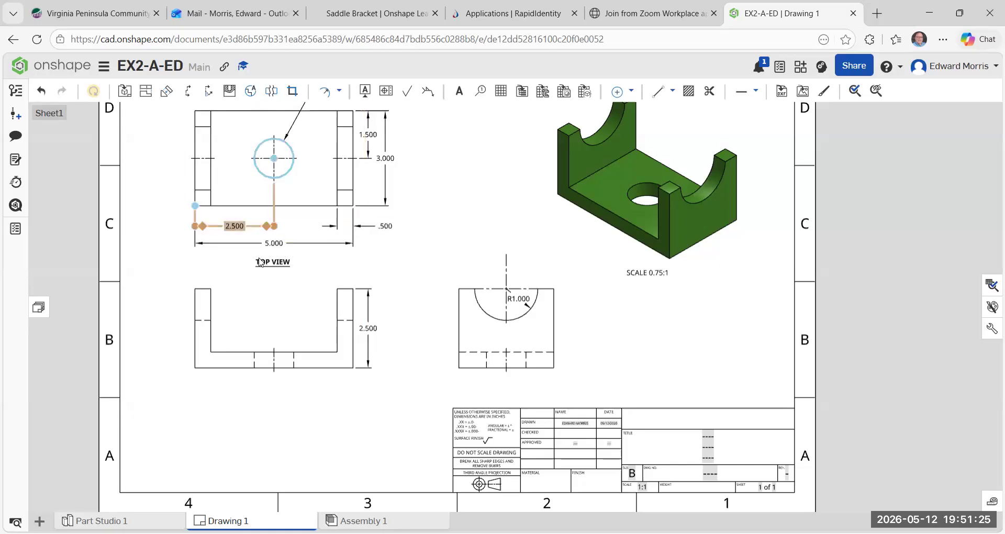
# Copy the TOP VIEW note and paste the copy centered beneath the front view.
pyautogui.scroll(-2, 265, 253)
pyautogui.click(265, 224)
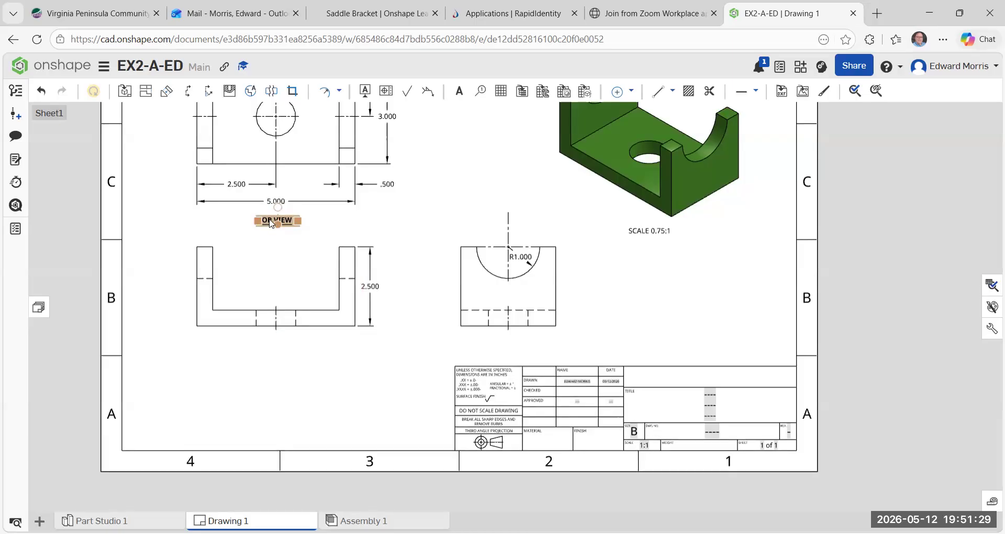
pyautogui.rightClick(272, 224)
pyautogui.click(282, 253)
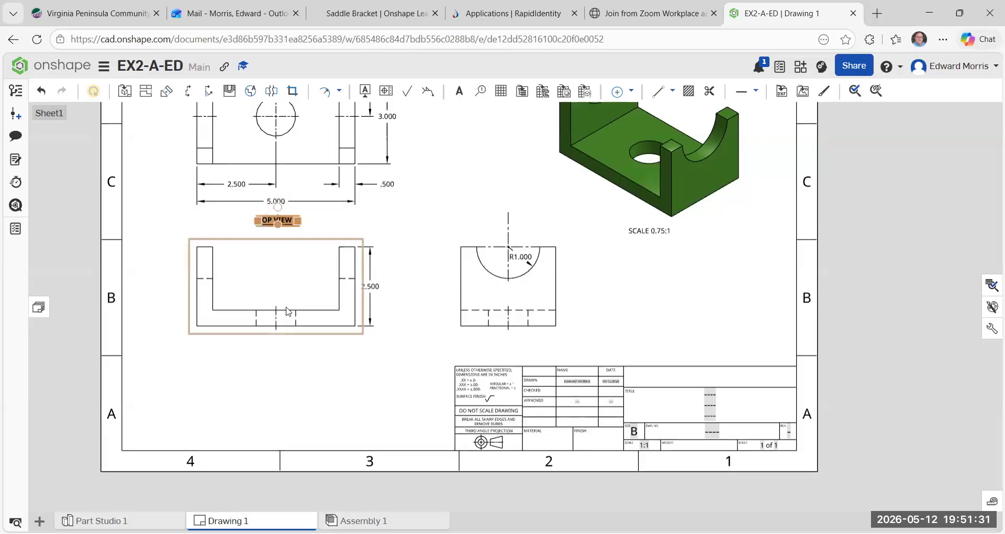
pyautogui.rightClick(264, 372)
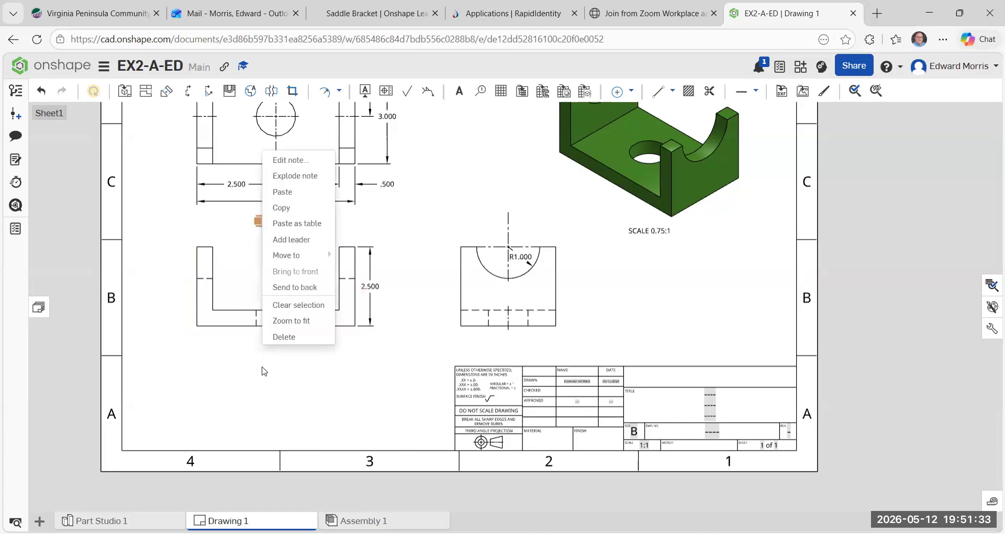
pyautogui.click(256, 361)
pyautogui.hotkey('ctrl', 'v')
pyautogui.click(272, 371)
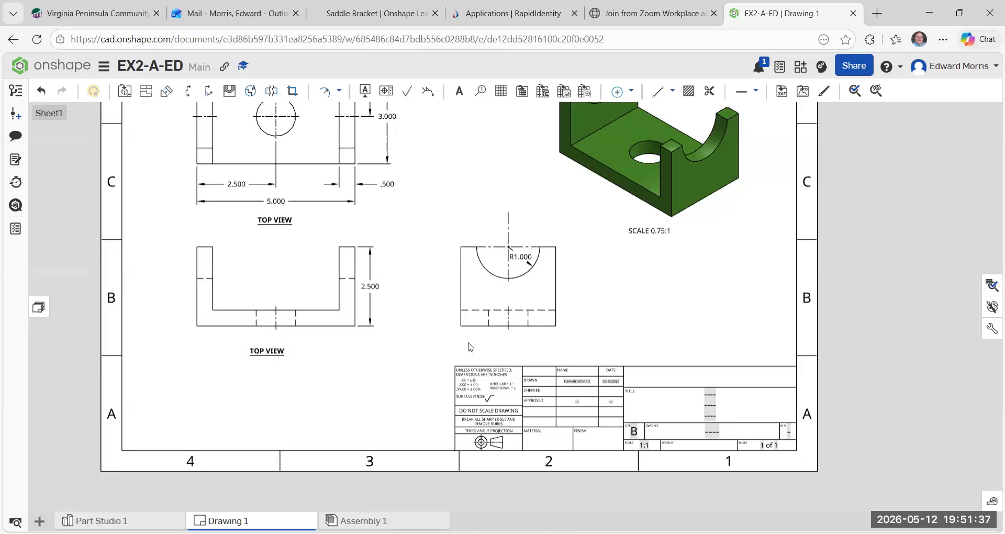
# Paste another copy of the TOP VIEW note centered beneath the side view.
pyautogui.rightClick(498, 350)
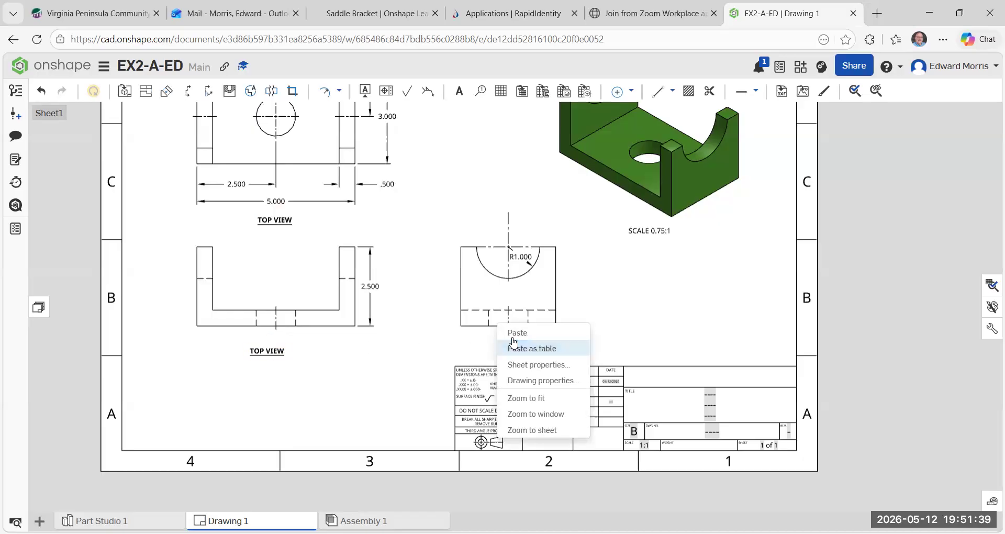
pyautogui.click(510, 332)
pyautogui.moveTo(525, 338); pyautogui.dragTo(501, 352)
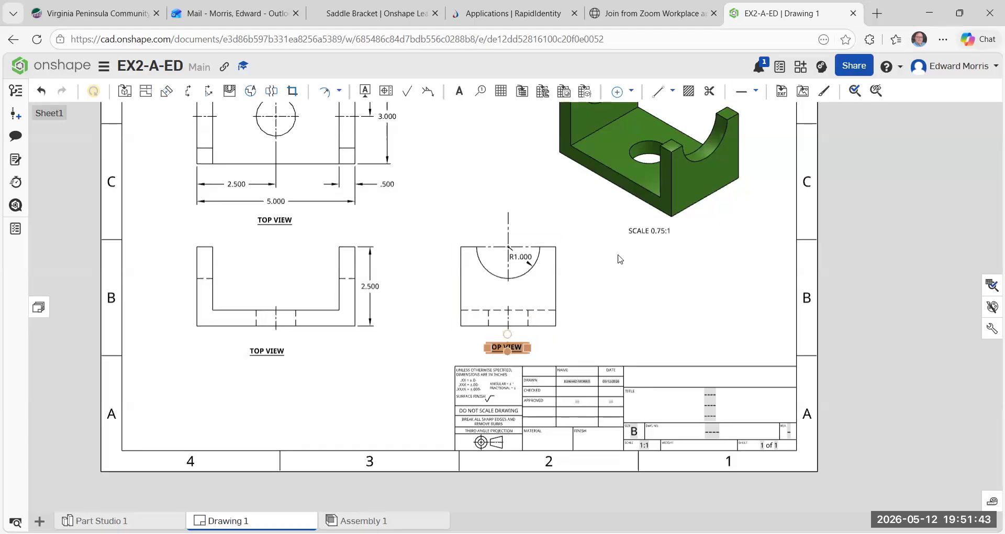
# Paste a copy of the TOP VIEW note at the isometric view's lower-left corner and delete the isometric's scale label.
pyautogui.rightClick(585, 247)
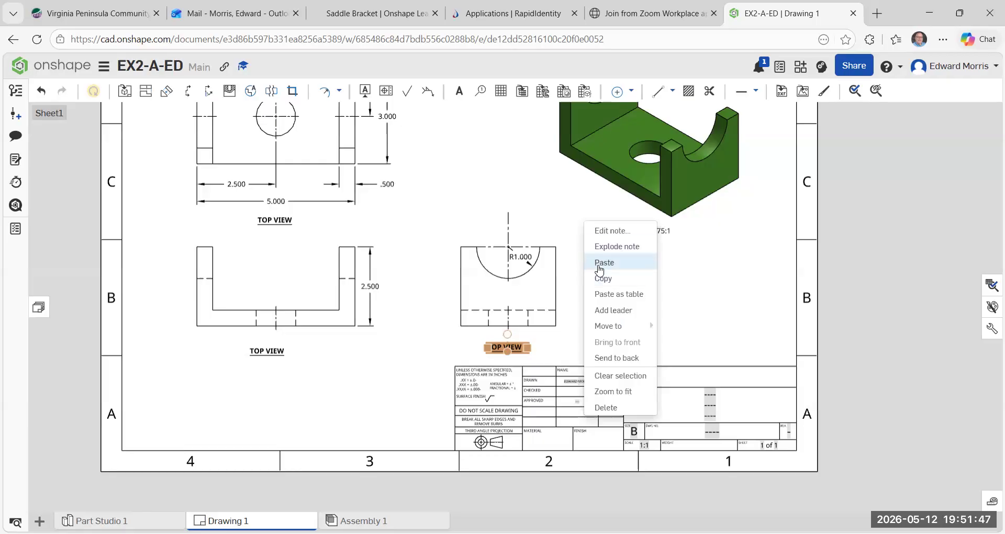
pyautogui.click(600, 263)
pyautogui.moveTo(607, 259); pyautogui.dragTo(569, 208)
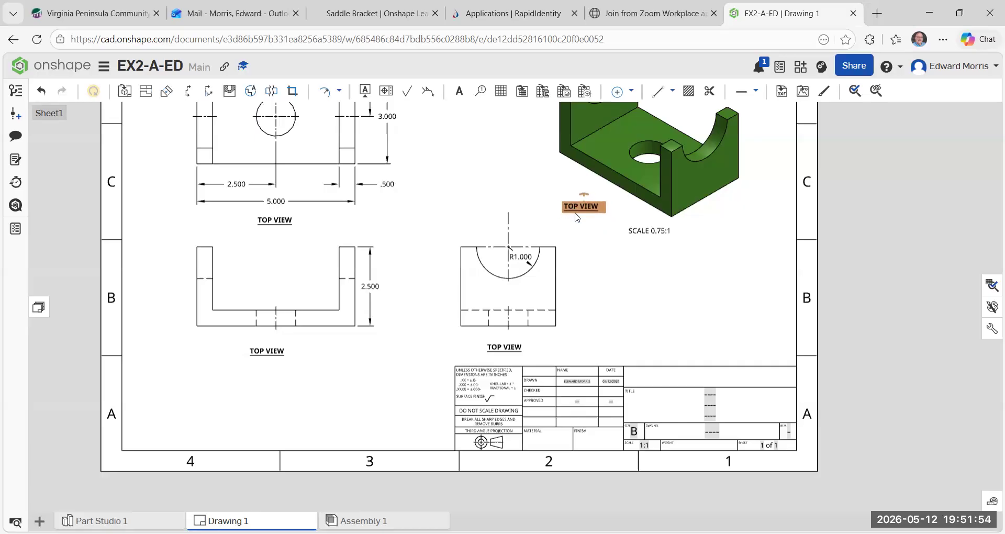
pyautogui.rightClick(647, 234)
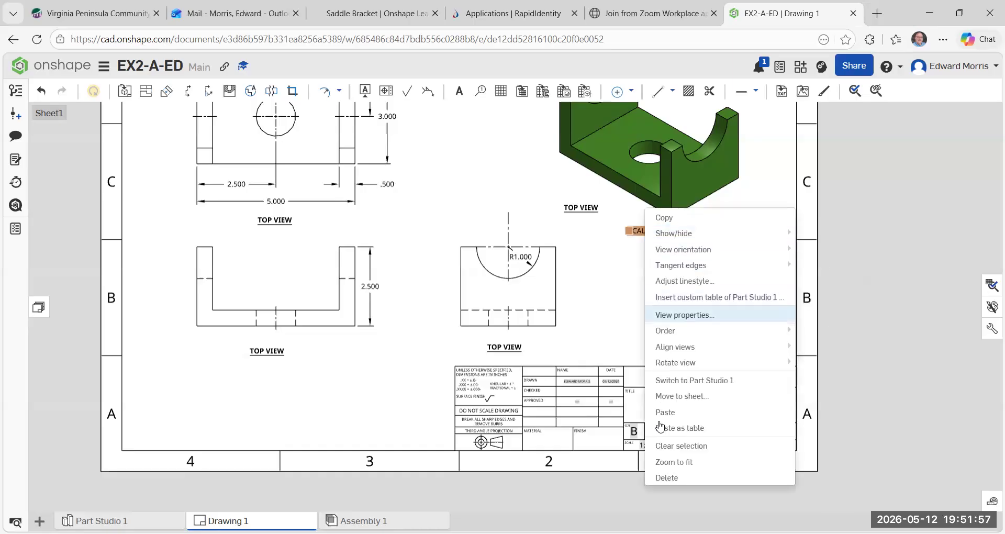
pyautogui.click(666, 478)
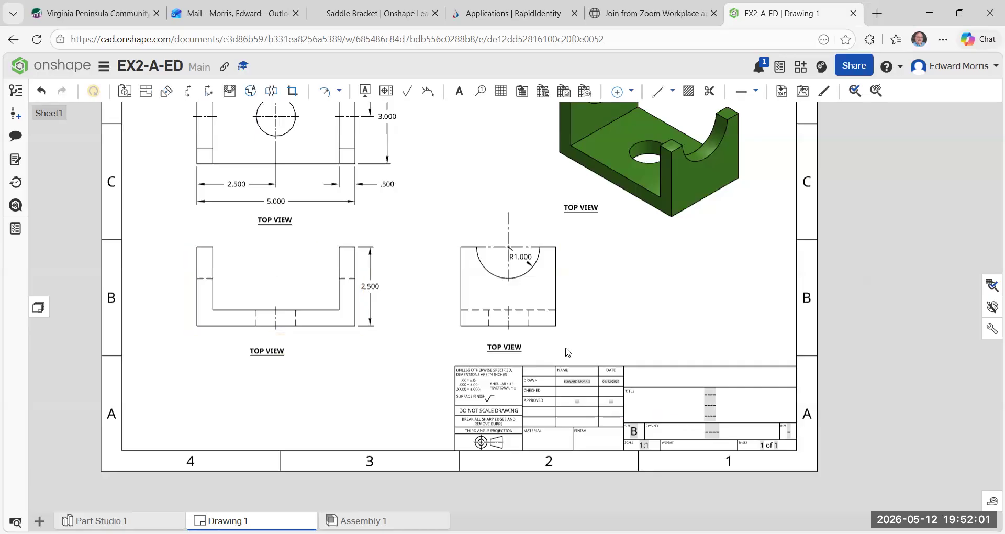
# Change the note beneath the front view to FRONT VIEW and widen its text box so the text fits on one line.
pyautogui.click(257, 349)
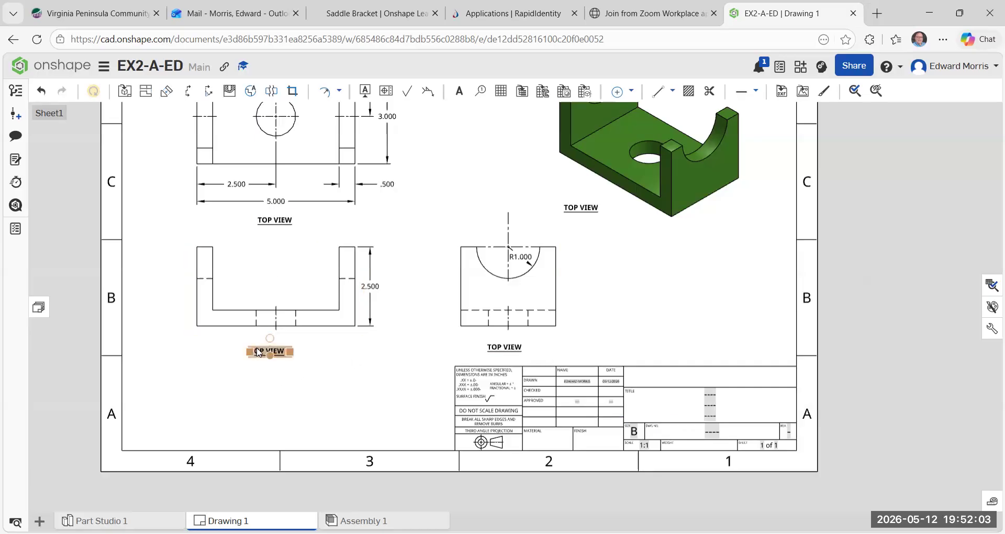
pyautogui.doubleClick(258, 352)
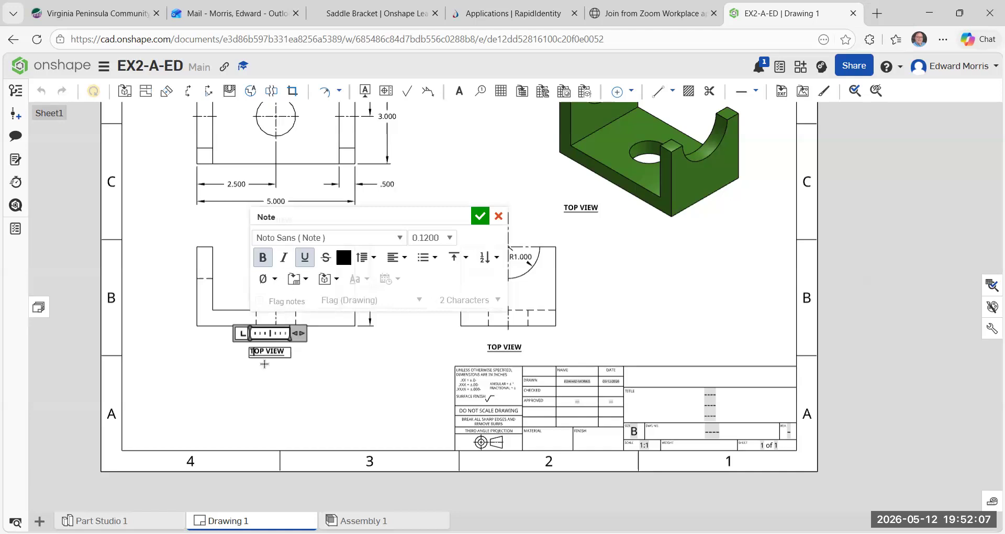
pyautogui.press('BackSpace')
pyautogui.press('Delete')
pyautogui.press('BackSpace')
pyautogui.press('BackSpace')
pyautogui.write('FRONT')
pyautogui.press('Return')
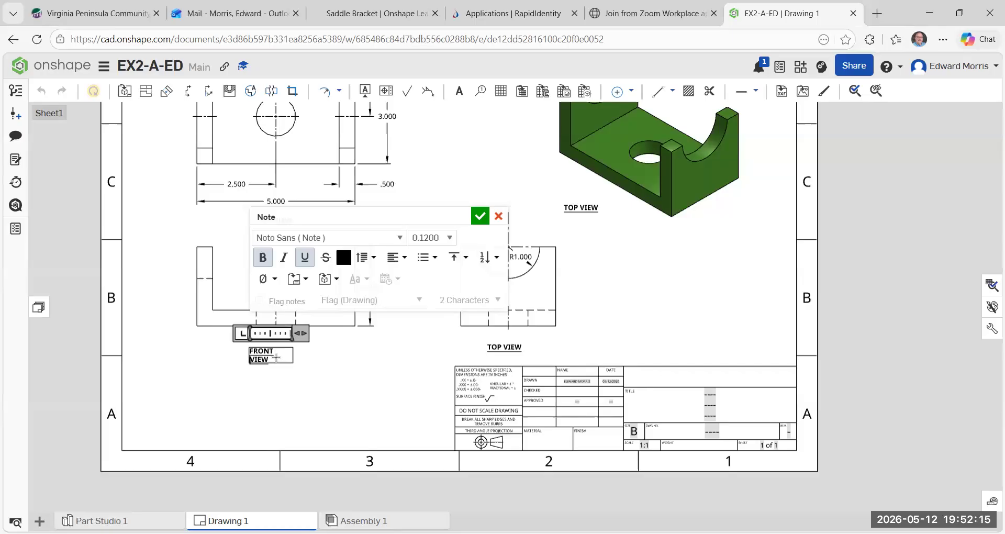
pyautogui.click(479, 216)
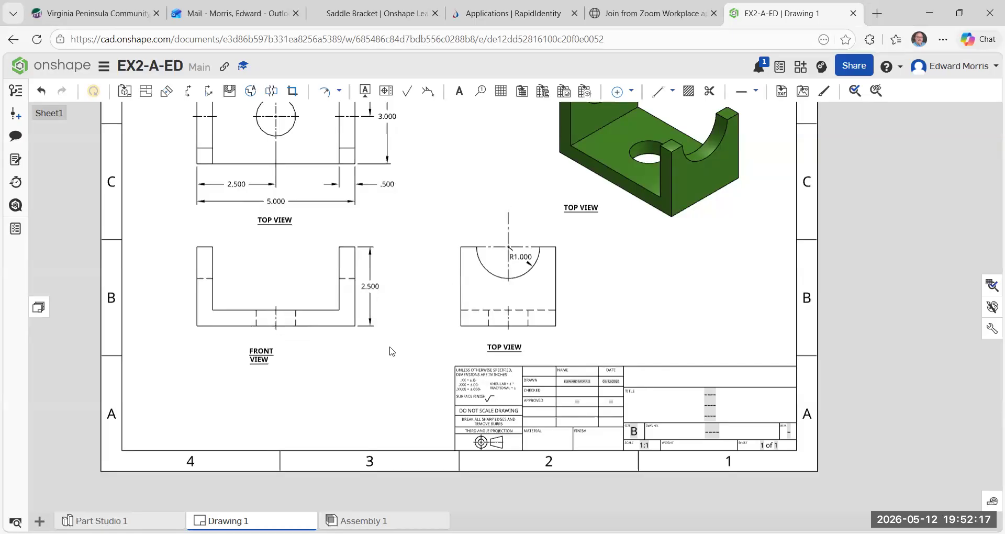
pyautogui.click(274, 361)
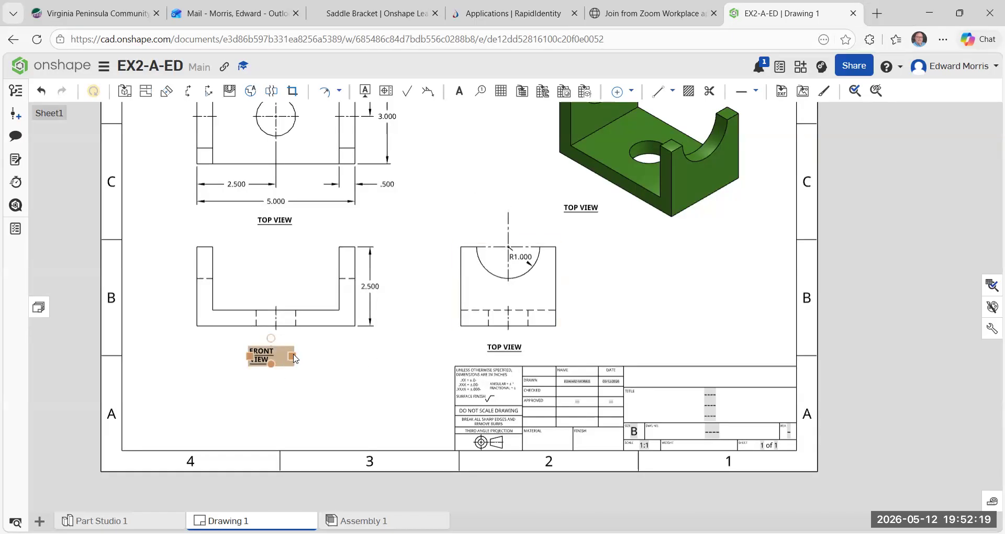
pyautogui.moveTo(300, 355); pyautogui.dragTo(304, 354)
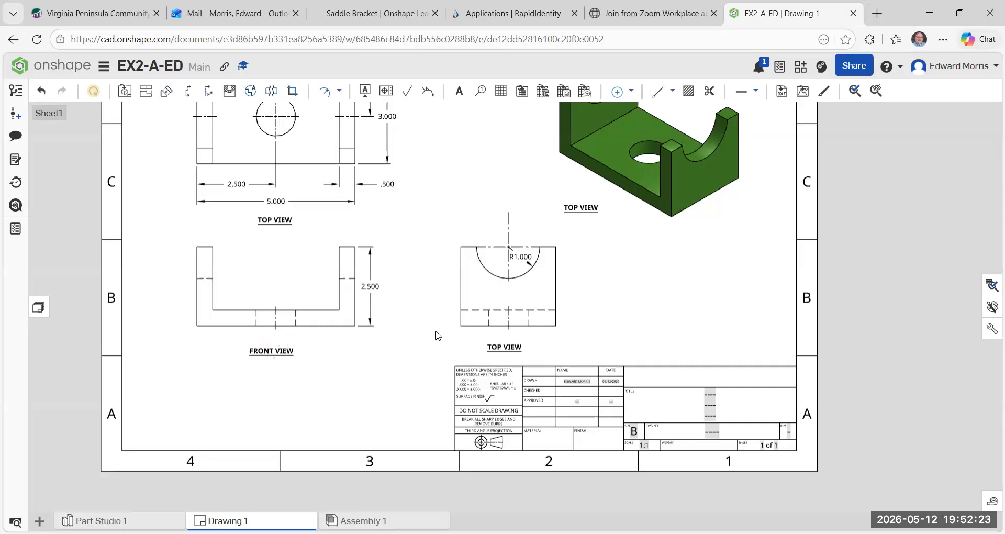
# Change the TOP VIEW note beneath the side view to RS VIEW.
pyautogui.click(494, 347)
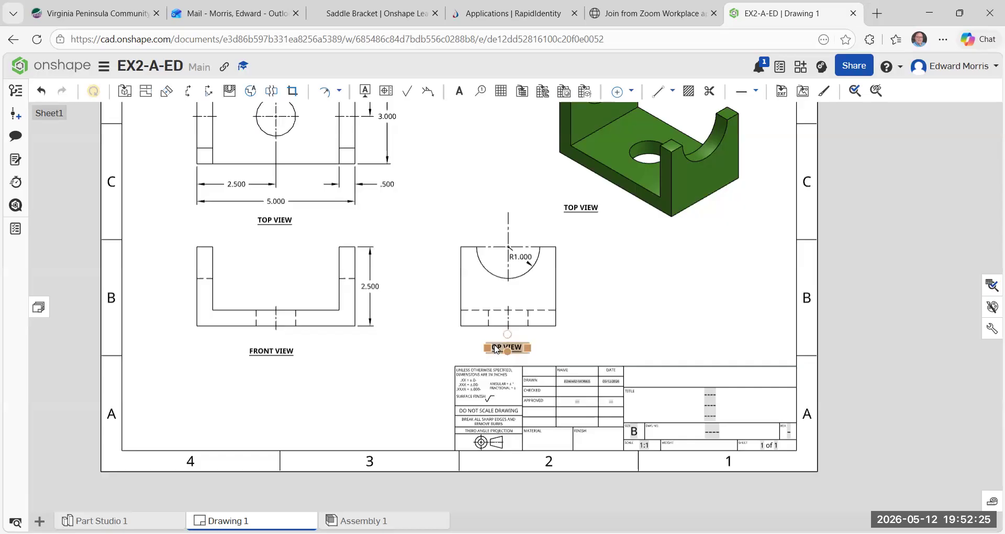
pyautogui.doubleClick(496, 349)
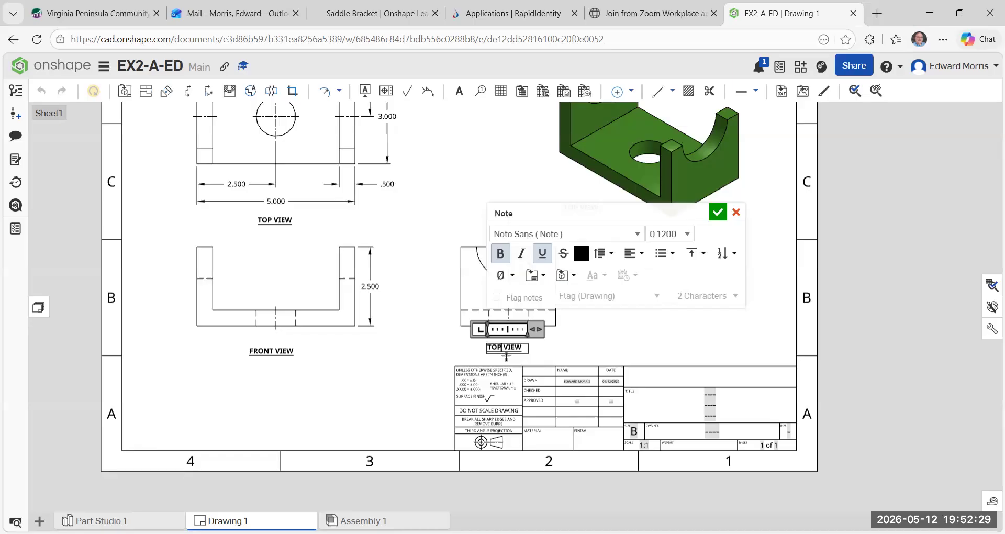
pyautogui.press('BackSpace')
pyautogui.press('BackSpace')
pyautogui.press('BackSpace')
pyautogui.press('BackSpace')
pyautogui.write('RS')
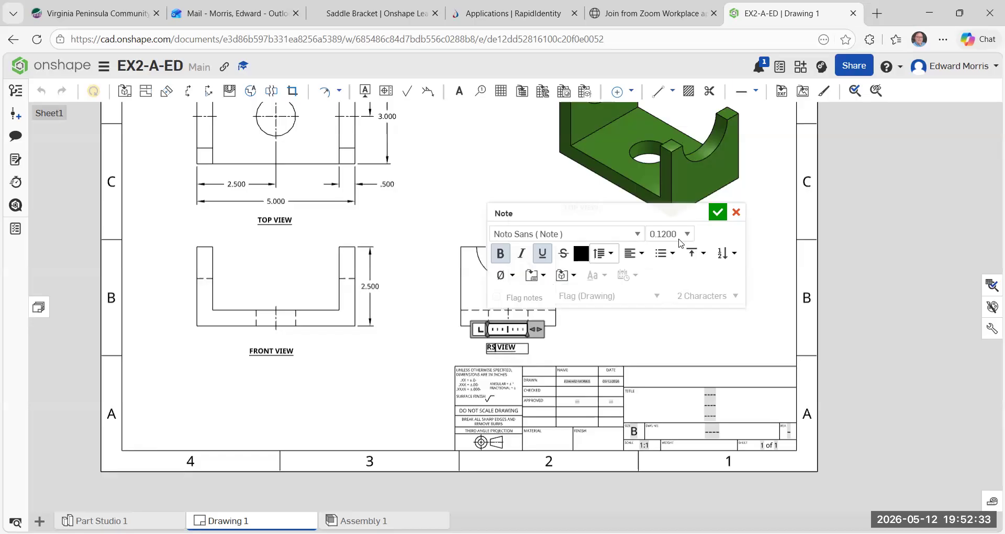
pyautogui.click(717, 212)
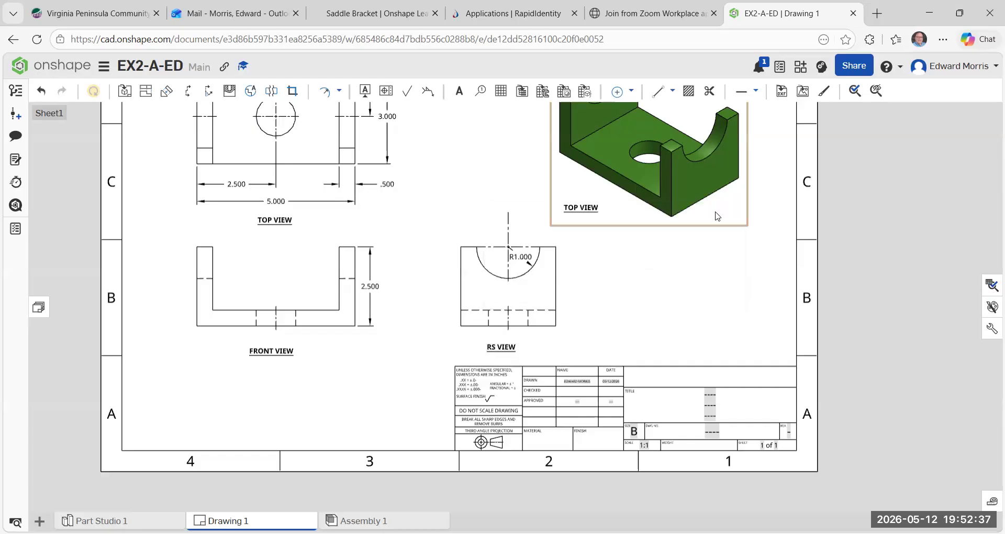
# Change the TOP VIEW note beside the isometric view to ISO VIEW.
pyautogui.click(578, 209)
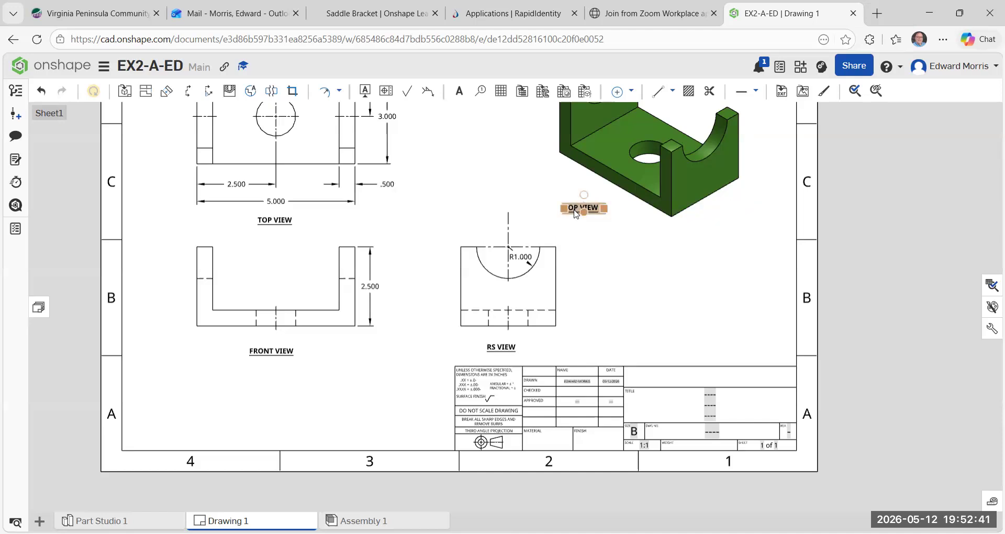
pyautogui.doubleClick(576, 212)
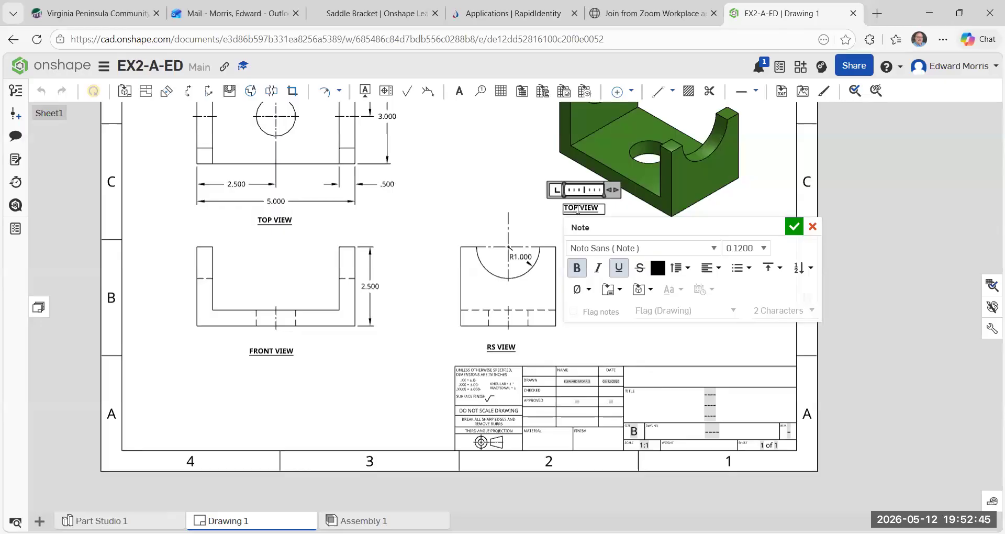
pyautogui.press('BackSpace')
pyautogui.press('BackSpace')
pyautogui.press('BackSpace')
pyautogui.press('BackSpace')
pyautogui.press('BackSpace')
pyautogui.press('BackSpace')
pyautogui.press('BackSpace')
pyautogui.write('ISO')
pyautogui.click(793, 231)
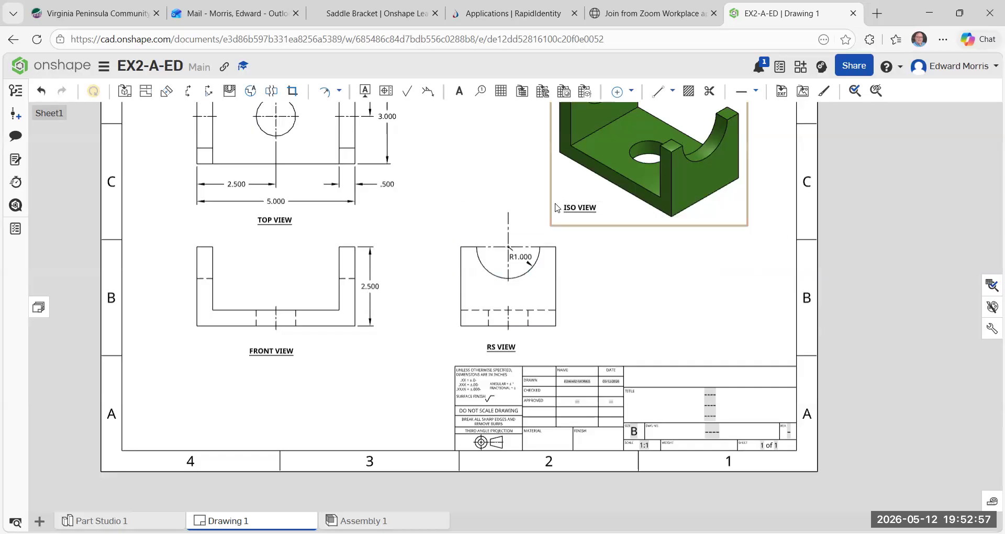
# Move the ISO VIEW note slightly closer to the isometric part.
pyautogui.click(579, 213)
pyautogui.moveTo(579, 213); pyautogui.dragTo(592, 215)
pyautogui.click(600, 262)
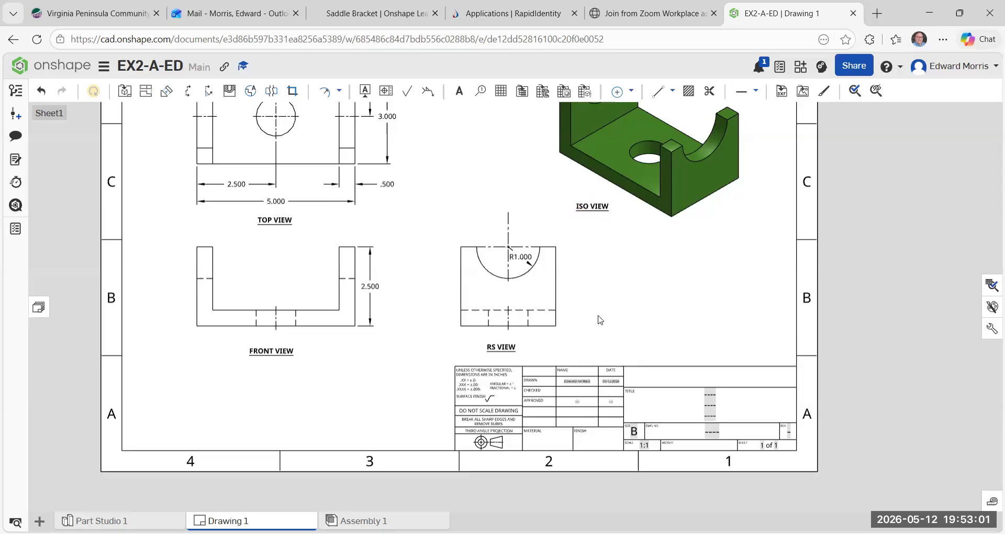
# Enter the checker's last name in the NAME cell of the title block's CHECKED row.
pyautogui.press('f')
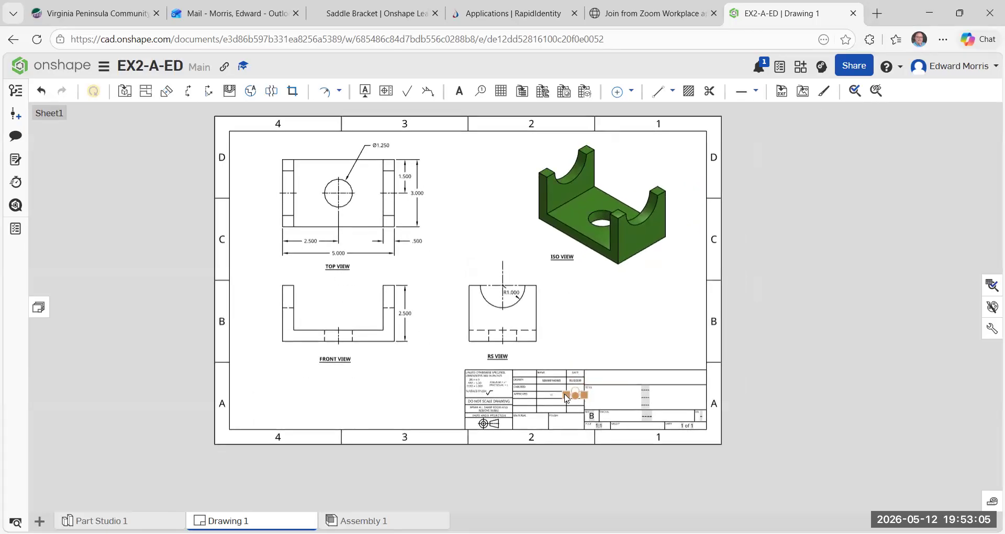
pyautogui.scroll(4, 561, 391)
pyautogui.scroll(5, 535, 360)
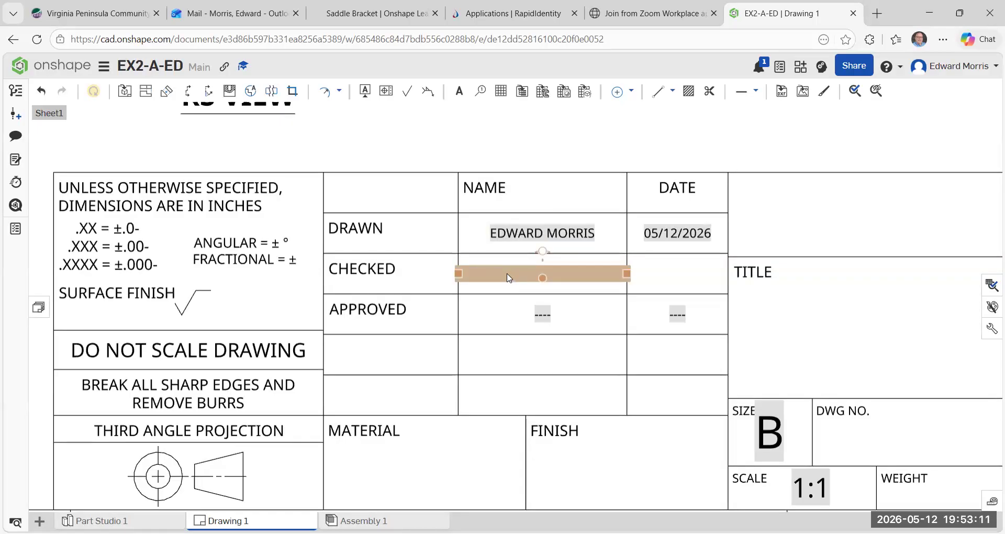
pyautogui.doubleClick(508, 274)
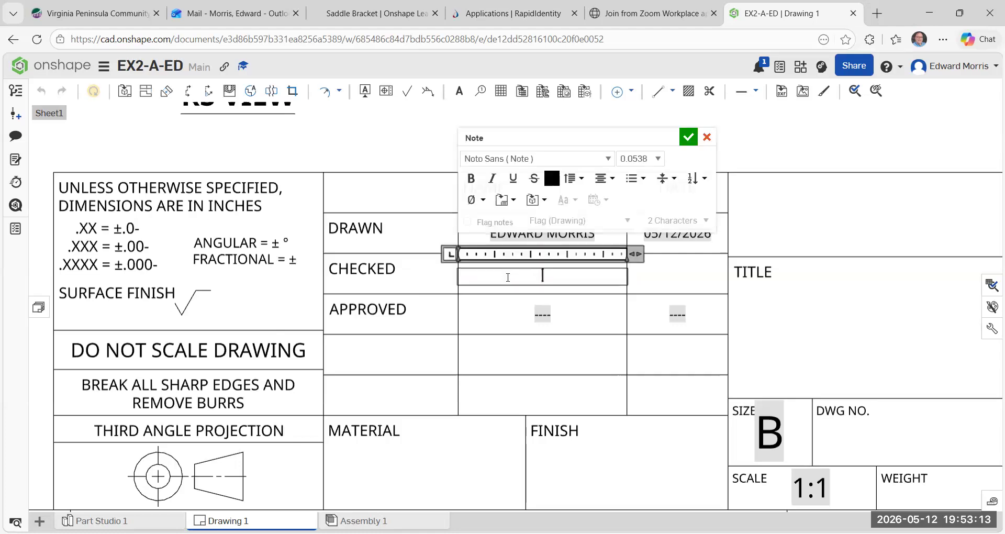
pyautogui.write('MROR')
pyautogui.press('BackSpace')
pyautogui.write('OR')
pyautogui.press('BackSpace')
pyautogui.press('BackSpace')
pyautogui.press('BackSpace')
pyautogui.write('ORRIS')
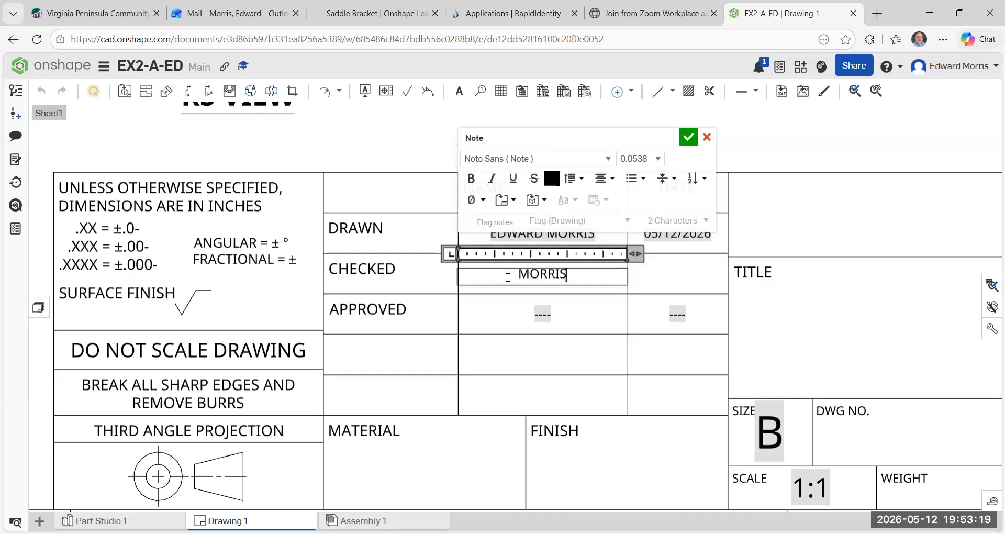
pyautogui.click(690, 138)
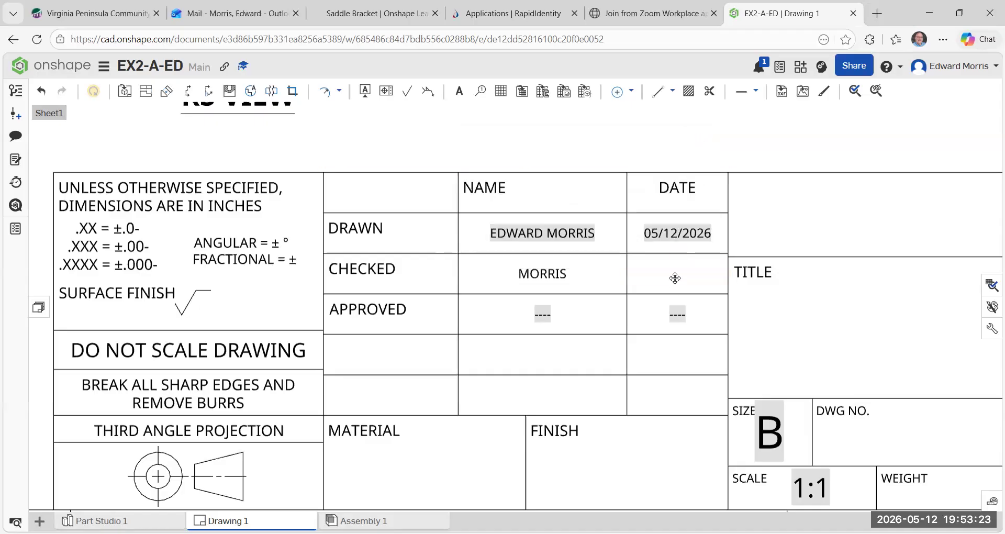
# Enter 05/12/2026 in the DATE cell of the title block's CHECKED row.
pyautogui.doubleClick(674, 276)
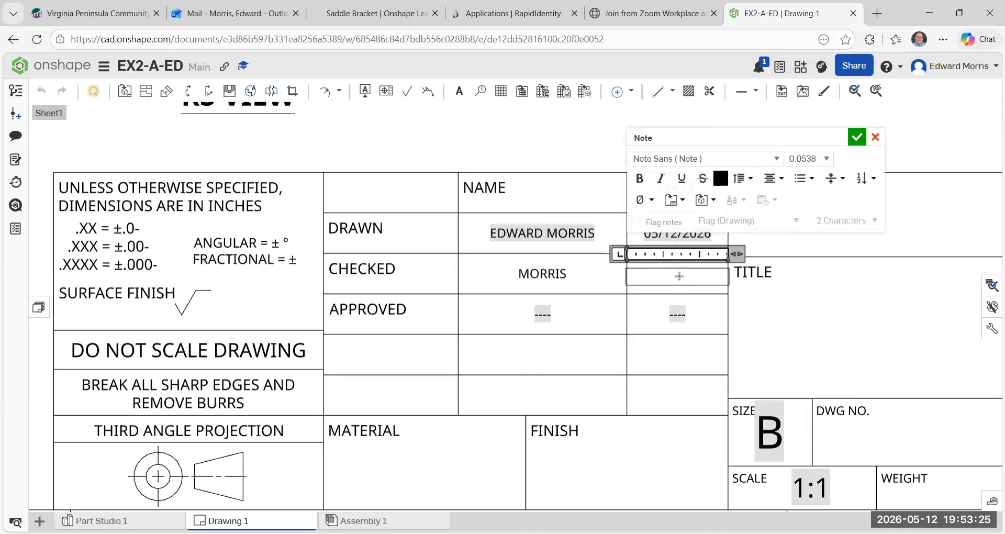
pyautogui.write('05/12')
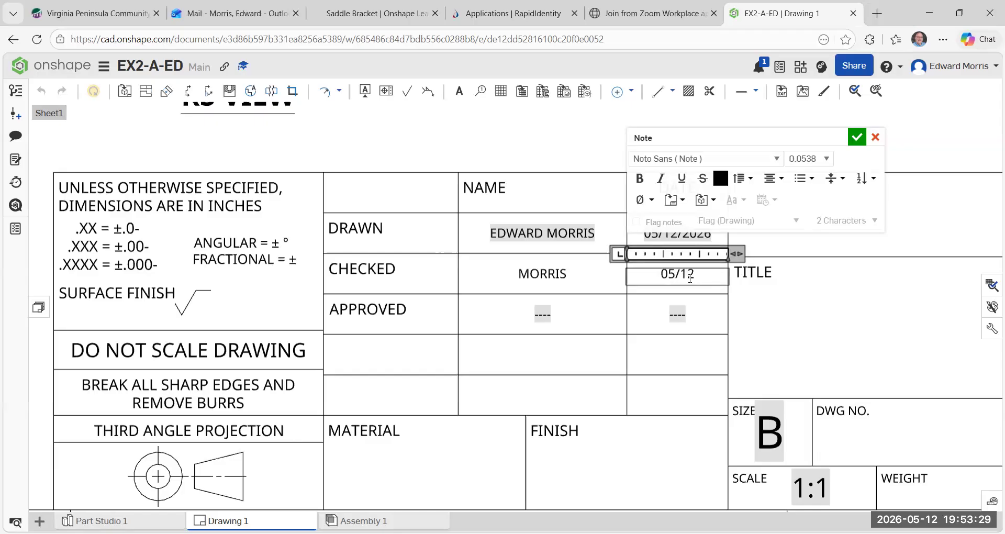
pyautogui.write('/2026')
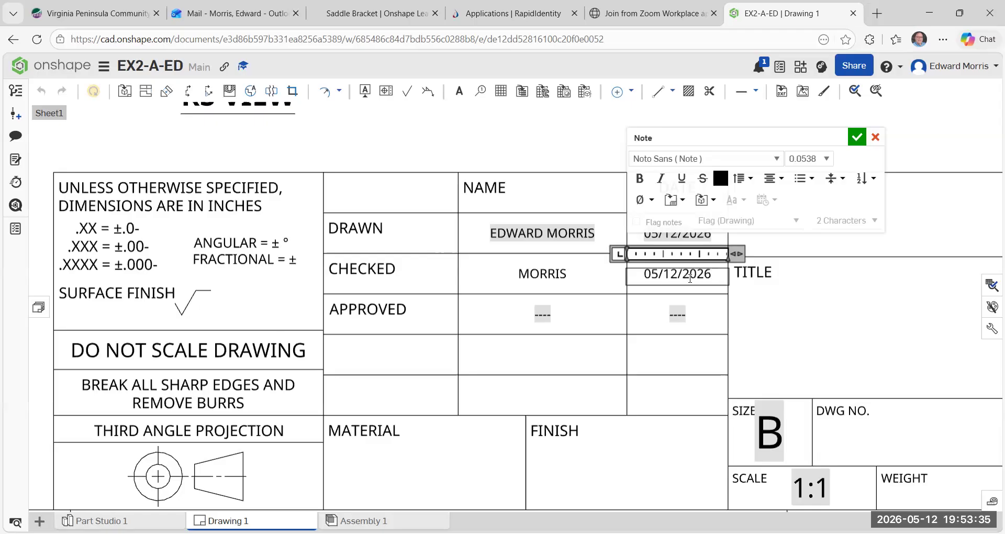
pyautogui.click(857, 142)
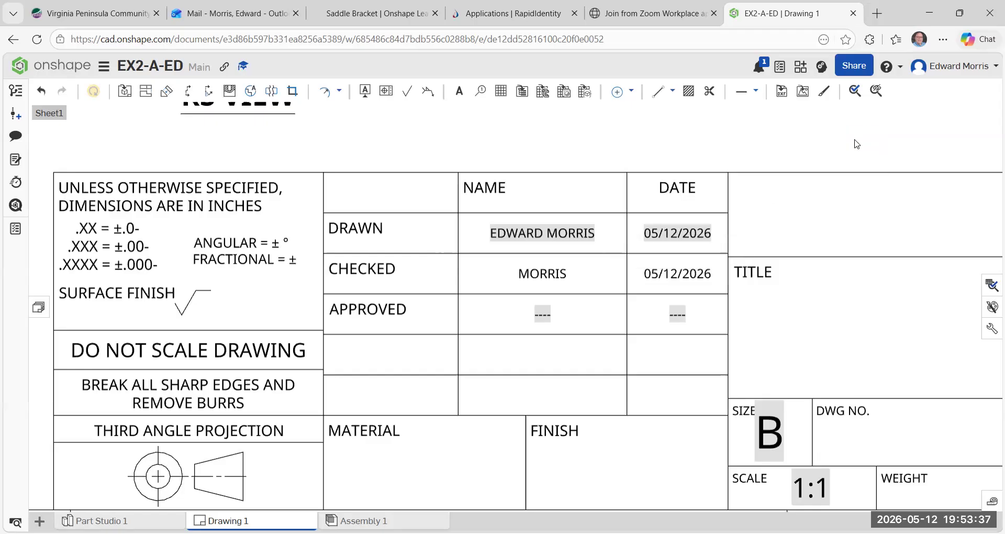
# Try to enter VIRGINIA PENINSULA COMMUNITY in the title block's first title line, ahead of the placeholder.
pyautogui.scroll(-5, 542, 272)
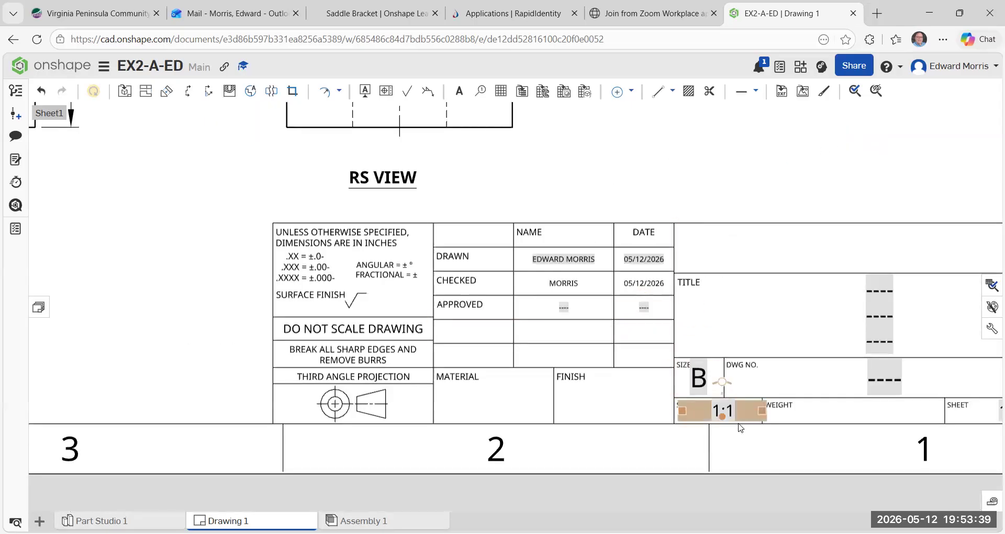
pyautogui.scroll(-2, 736, 344)
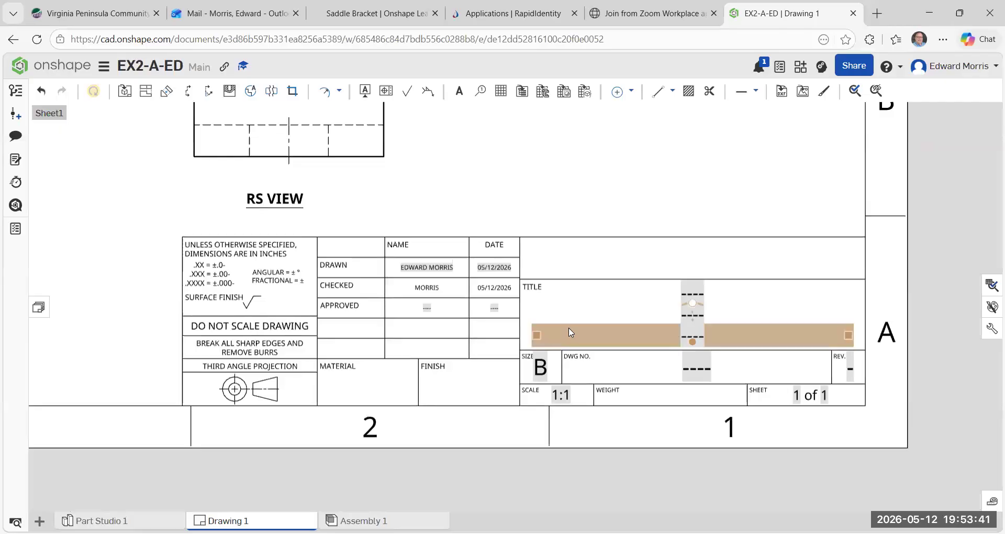
pyautogui.doubleClick(688, 299)
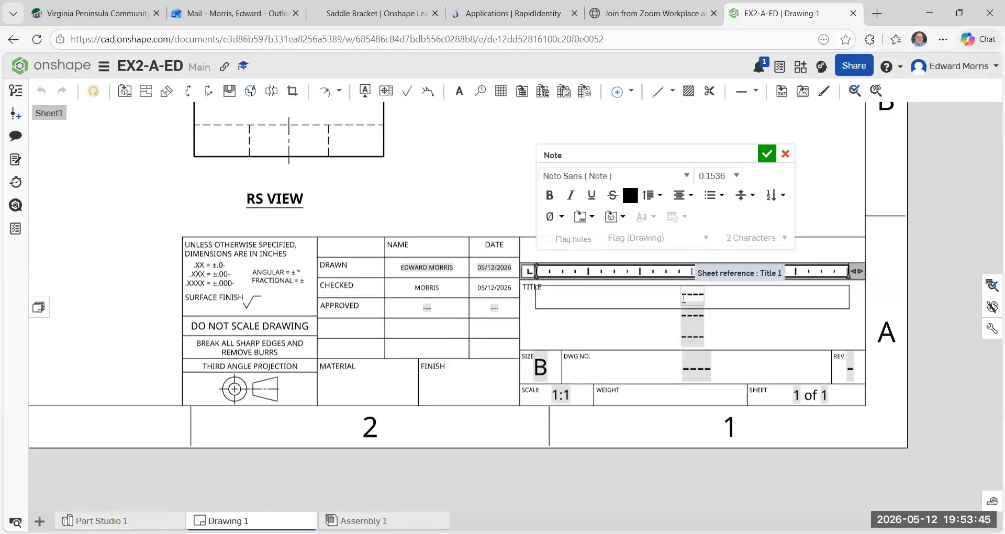
pyautogui.write('VIRG')
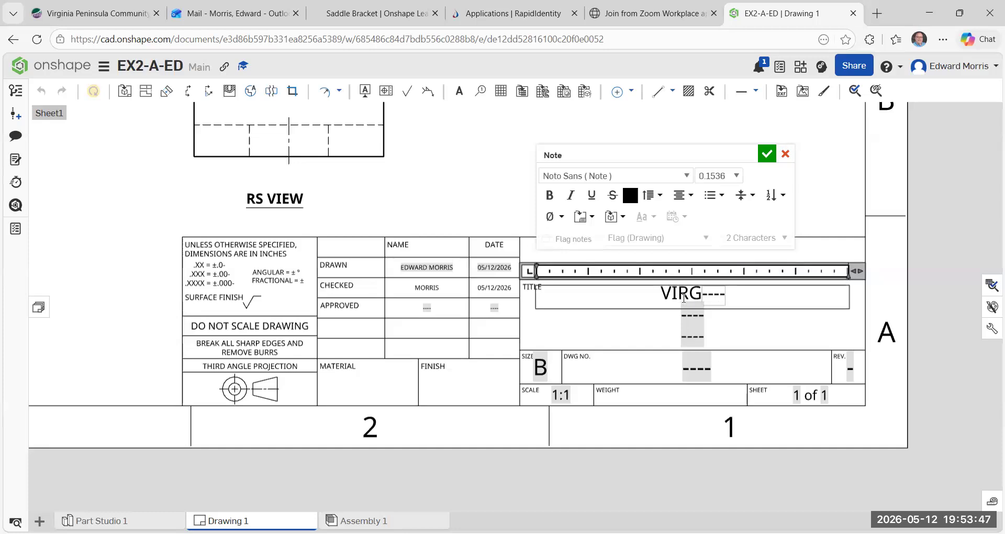
pyautogui.write('INIA PEN')
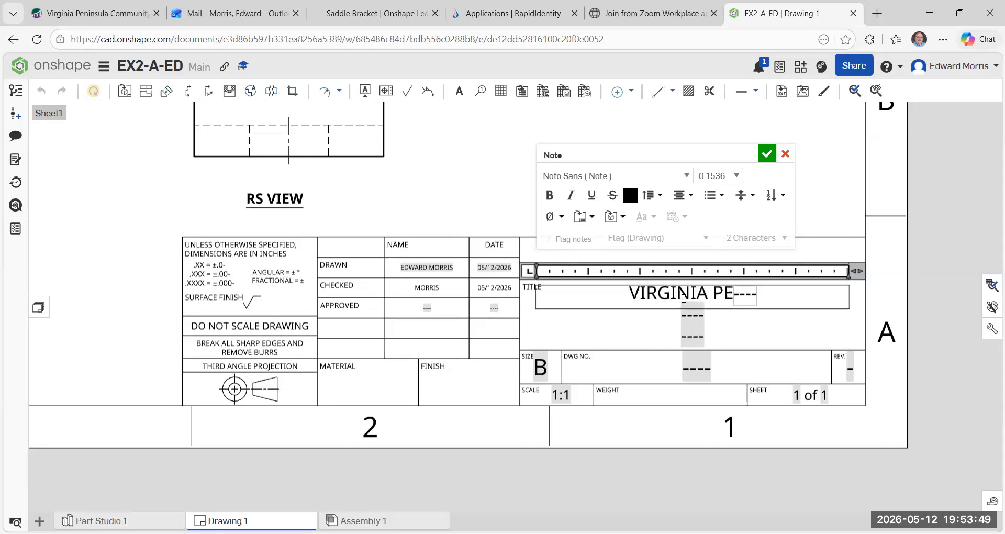
pyautogui.write('INSULA C')
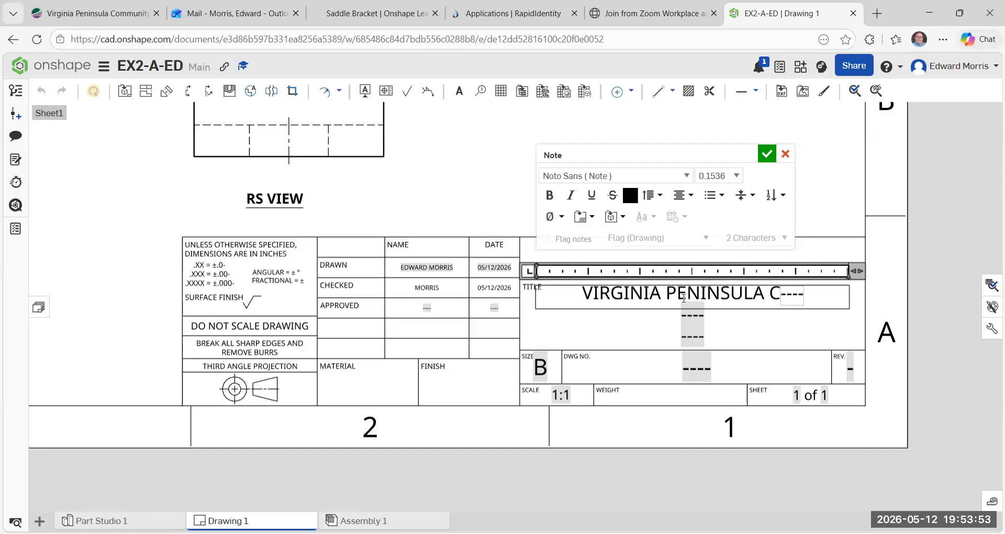
pyautogui.write('OMMUNIT')
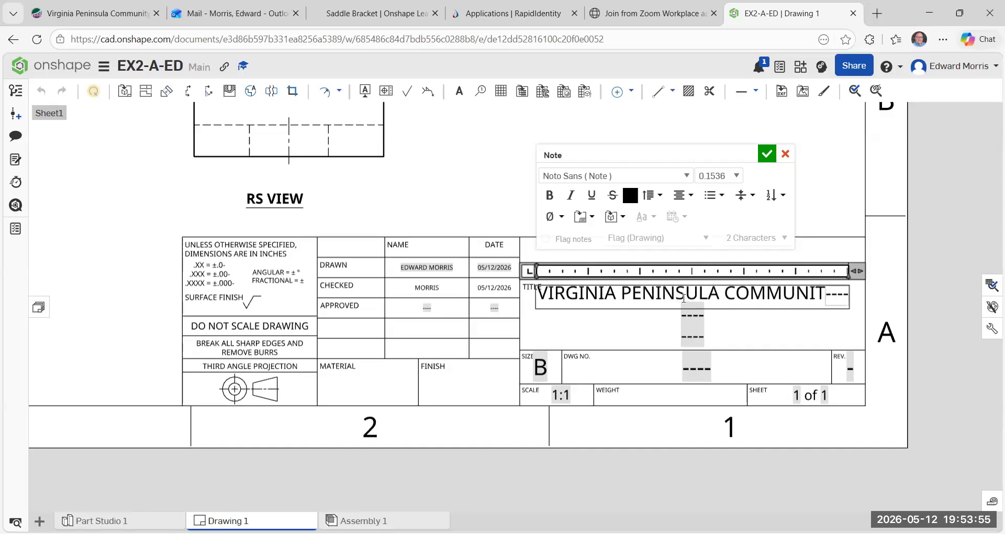
pyautogui.click(683, 298)
pyautogui.write('Y')
pyautogui.click(684, 298)
pyautogui.write('COLLE')
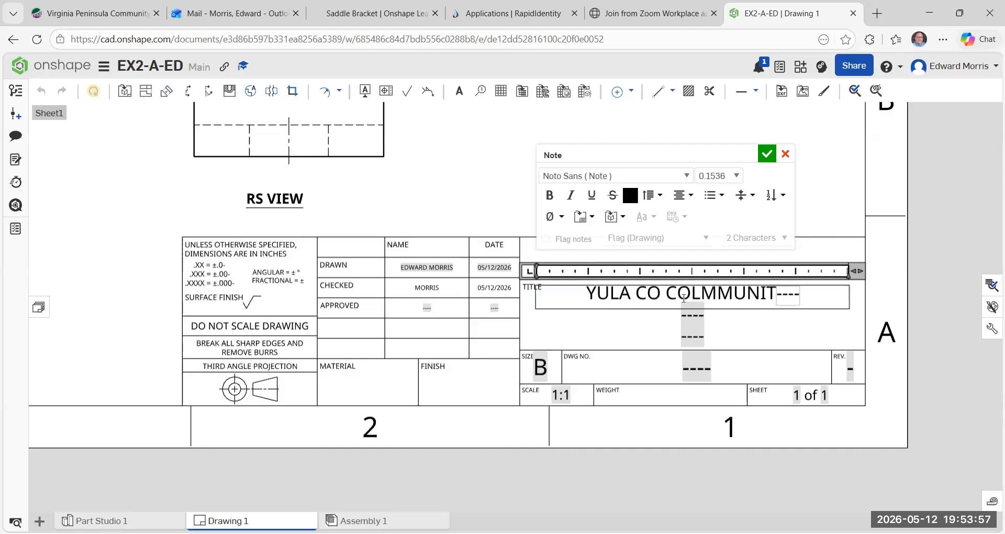
# Clear the mistyped text and placeholder from the title block's first title line and enter VPCC instead.
pyautogui.press('BackSpace')
pyautogui.press('BackSpace')
pyautogui.press('BackSpace')
pyautogui.press('BackSpace')
pyautogui.press('BackSpace')
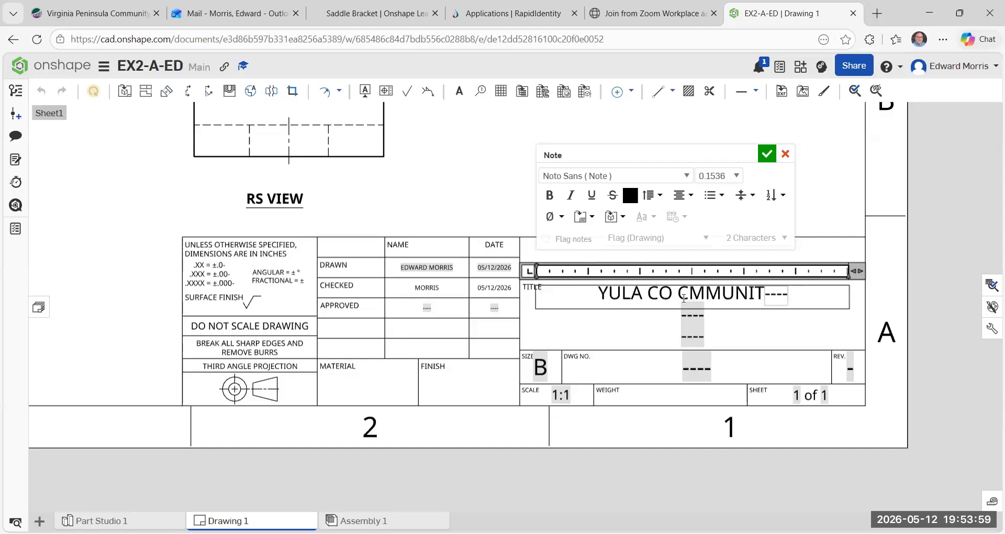
pyautogui.press('BackSpace')
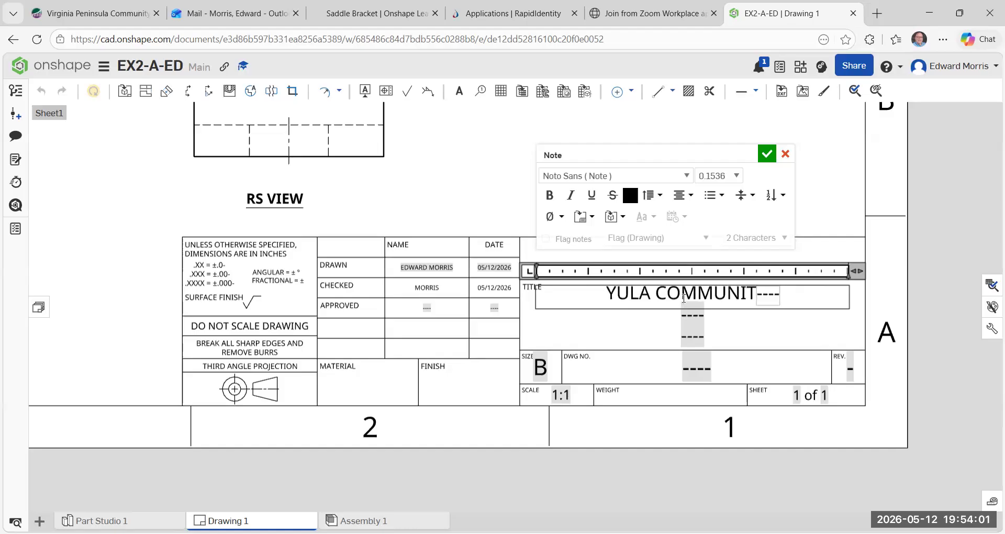
pyautogui.press('BackSpace')
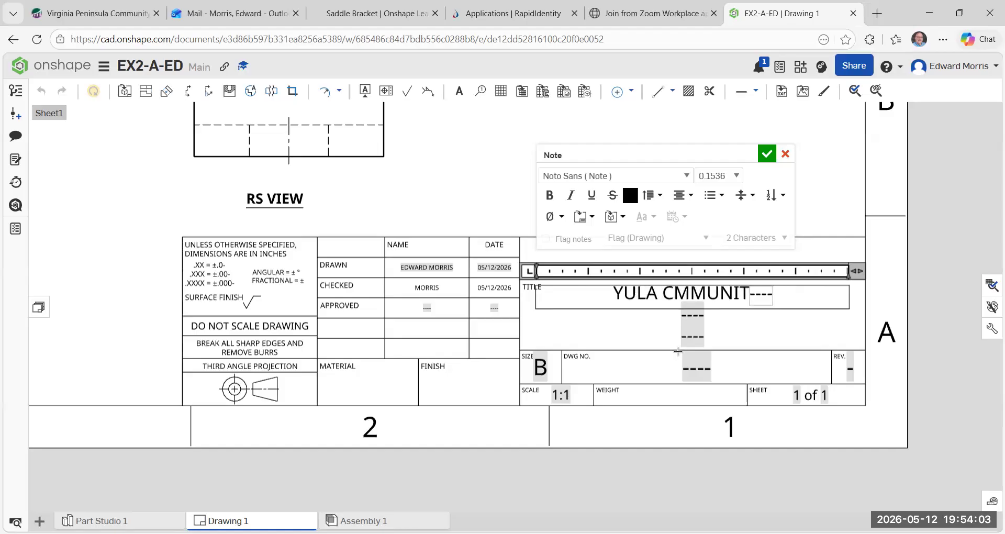
pyautogui.doubleClick(758, 298)
pyautogui.press('BackSpace')
pyautogui.press('BackSpace')
pyautogui.press('BackSpace')
pyautogui.press('BackSpace')
pyautogui.press('BackSpace')
pyautogui.press('BackSpace')
pyautogui.press('BackSpace')
pyautogui.press('BackSpace')
pyautogui.press('BackSpace')
pyautogui.press('BackSpace')
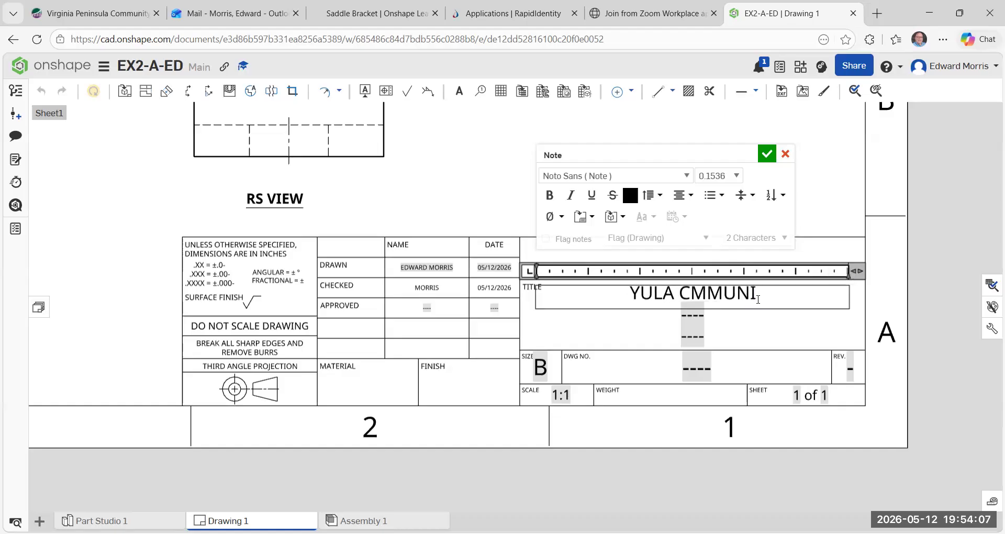
pyautogui.press('BackSpace')
pyautogui.press('BackSpace')
pyautogui.press('BackSpace')
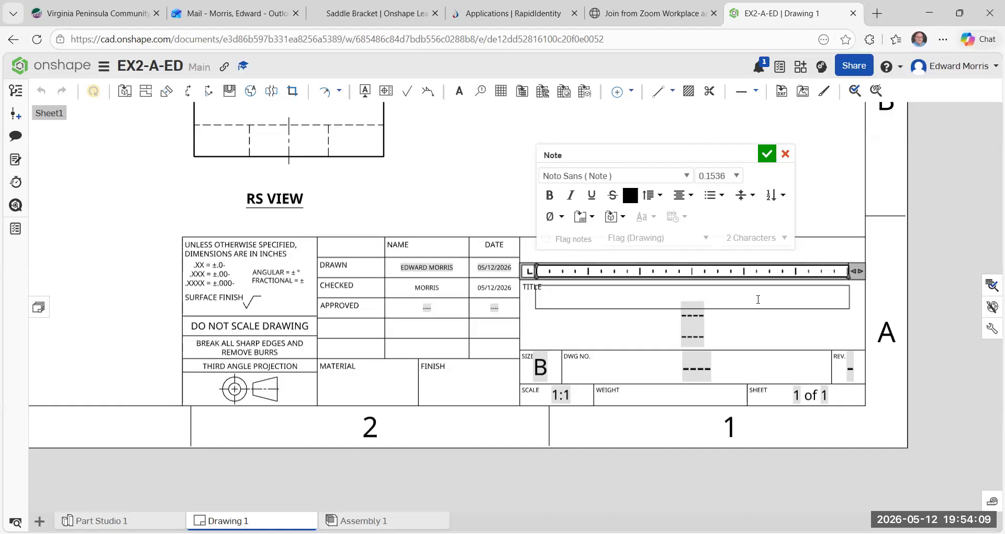
pyautogui.write('VPCC')
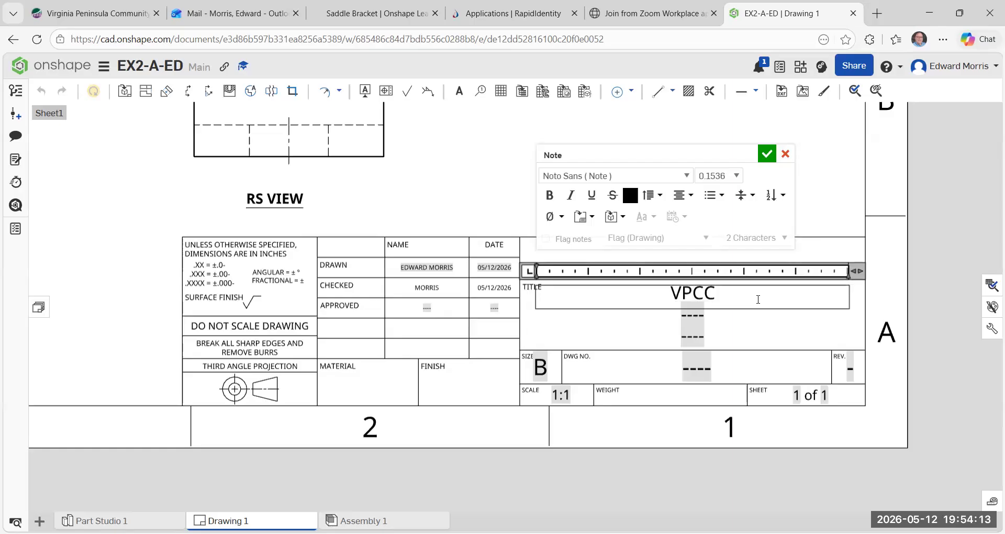
pyautogui.click(767, 155)
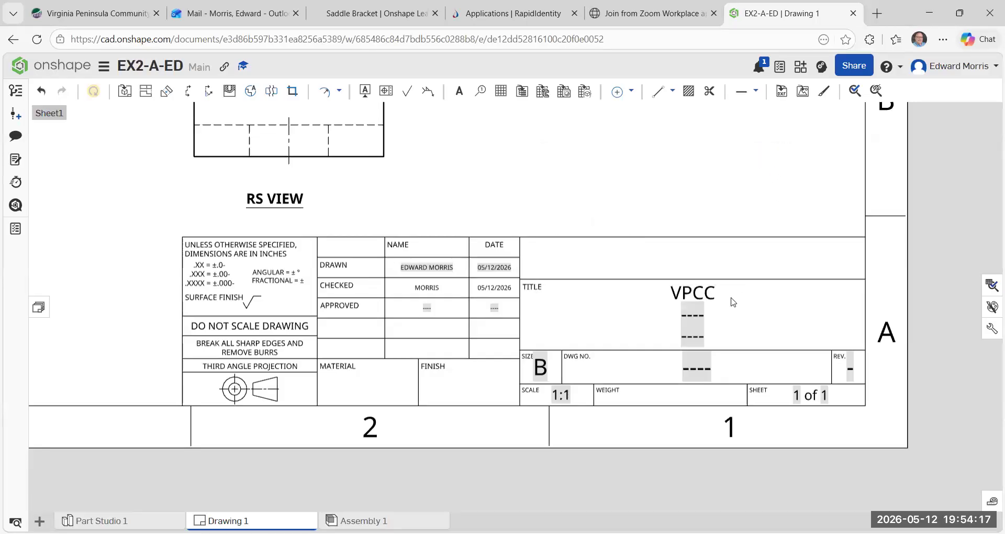
# Replace the placeholder in the title block's third title line with EX2-A-ED.
pyautogui.doubleClick(693, 322)
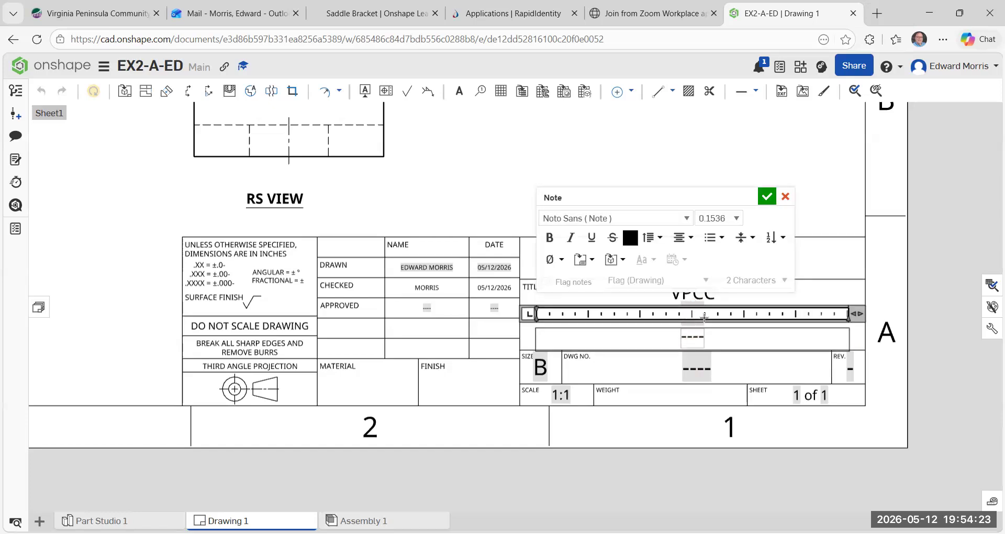
pyautogui.write('EX')
pyautogui.write('2-A')
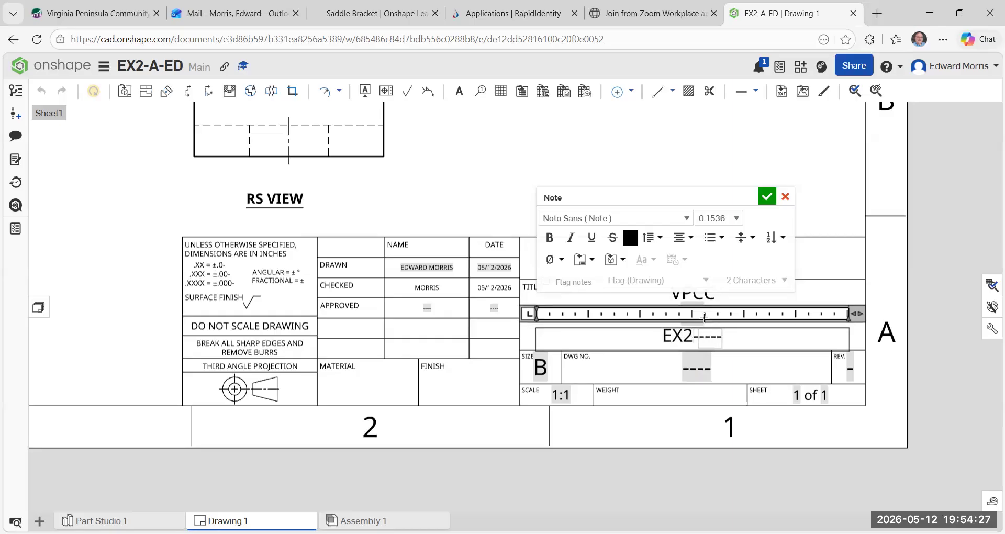
pyautogui.write('-ED')
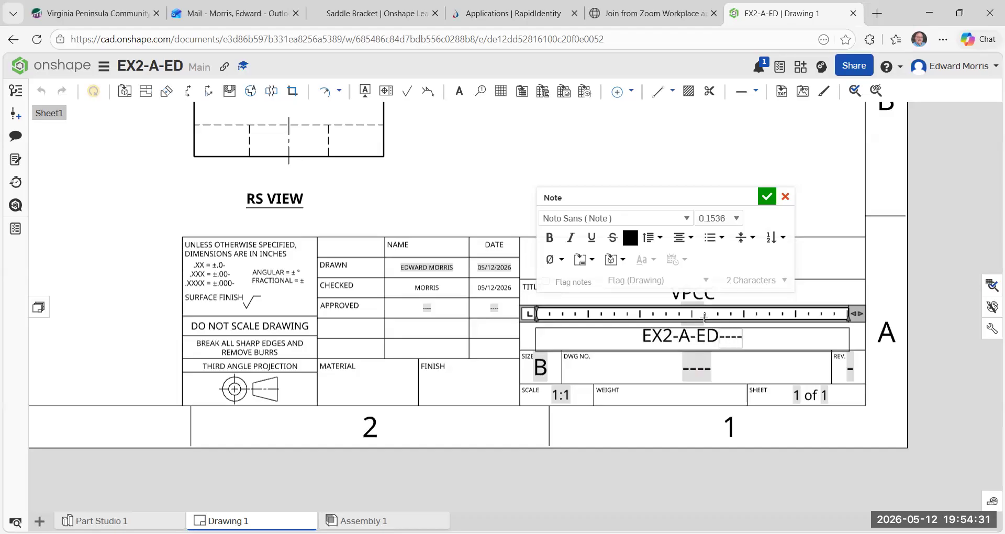
pyautogui.press('Delete')
pyautogui.press('Delete')
pyautogui.press('Delete')
pyautogui.press('Delete')
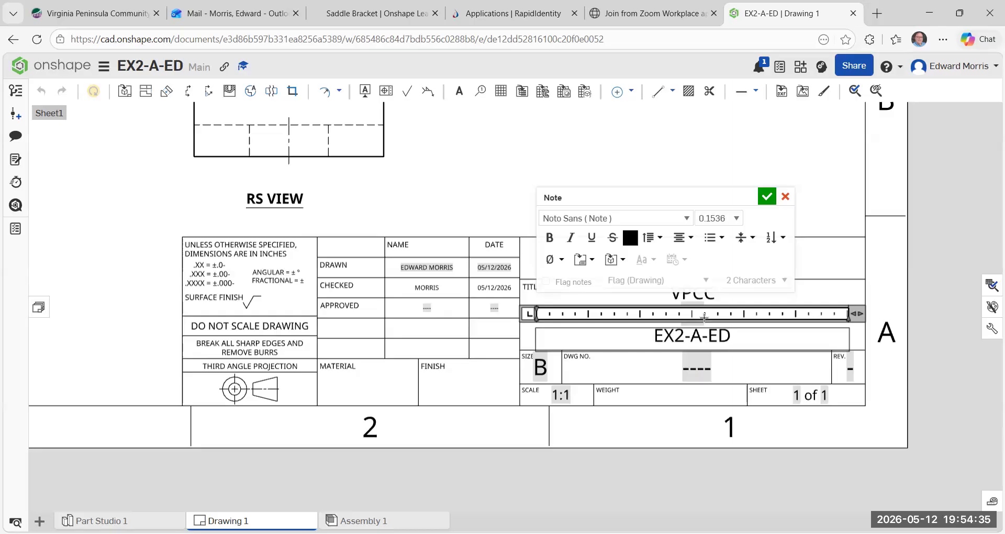
pyautogui.click(767, 195)
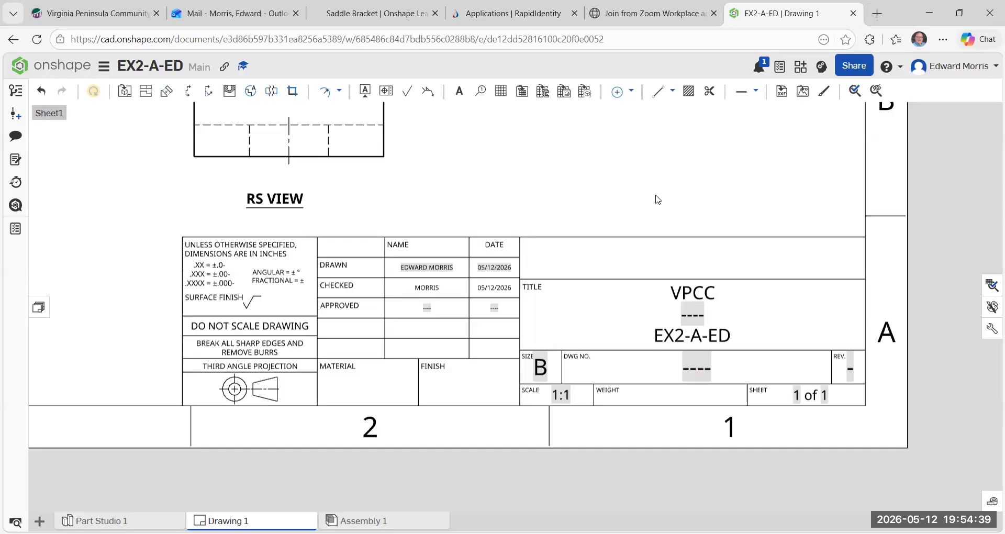
# Enter the approver's last name in the NAME cell of the title block's APPROVED row and delete the placeholder.
pyautogui.scroll(-1, 675, 195)
pyautogui.scroll(3, 460, 269)
pyautogui.scroll(1, 411, 201)
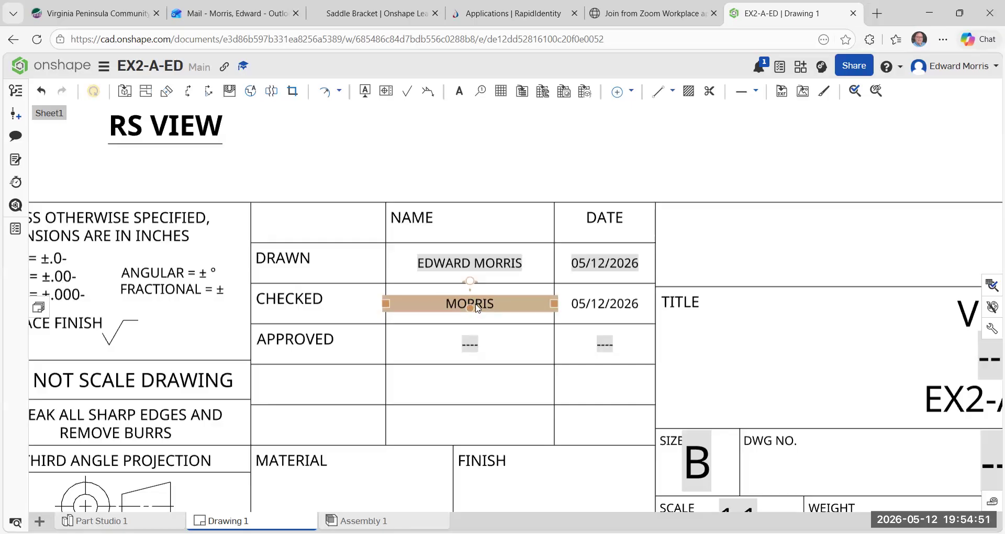
pyautogui.scroll(-4, 581, 314)
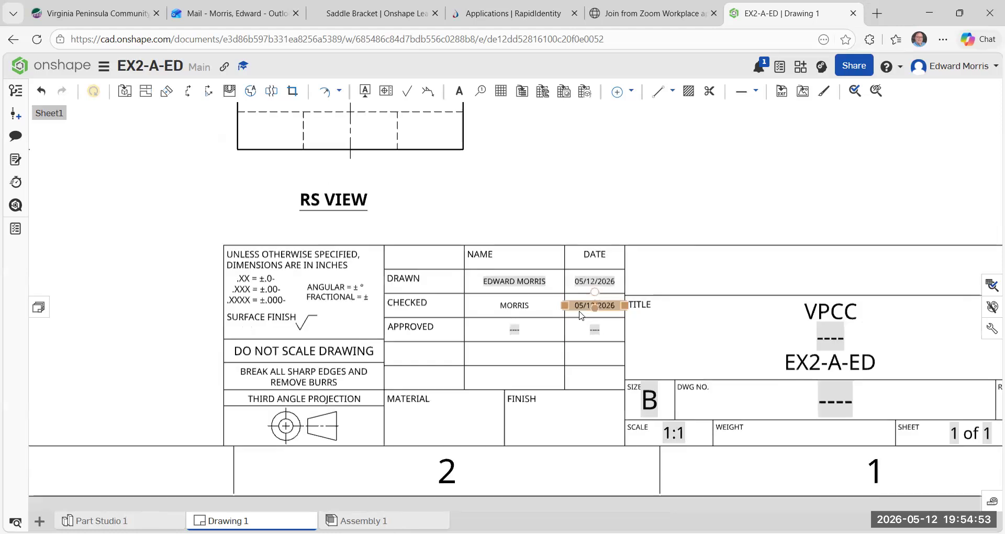
pyautogui.scroll(3, 725, 320)
pyautogui.scroll(-1, 838, 314)
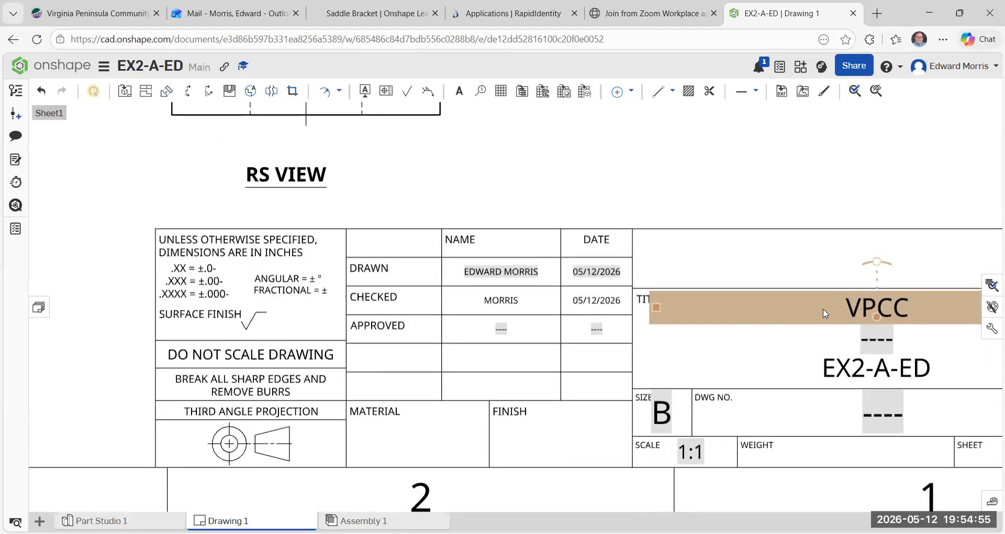
pyautogui.scroll(-1, 825, 313)
pyautogui.scroll(2, 686, 314)
pyautogui.scroll(2, 639, 319)
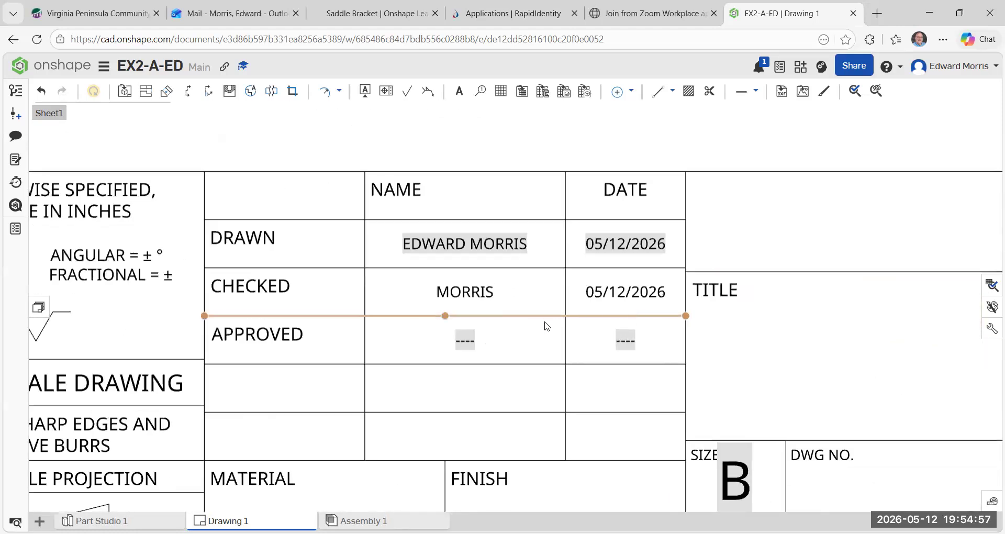
pyautogui.doubleClick(467, 341)
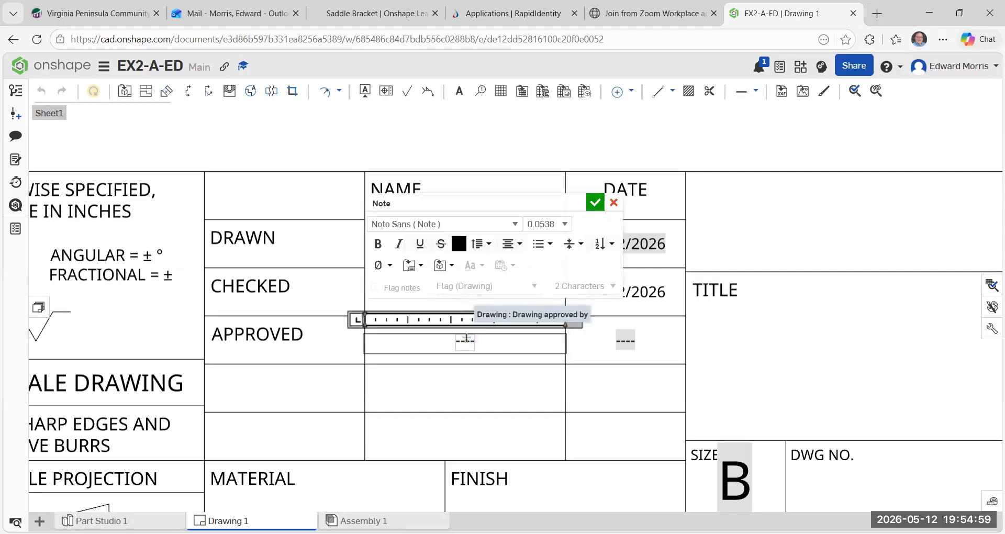
pyautogui.write('MORRIS')
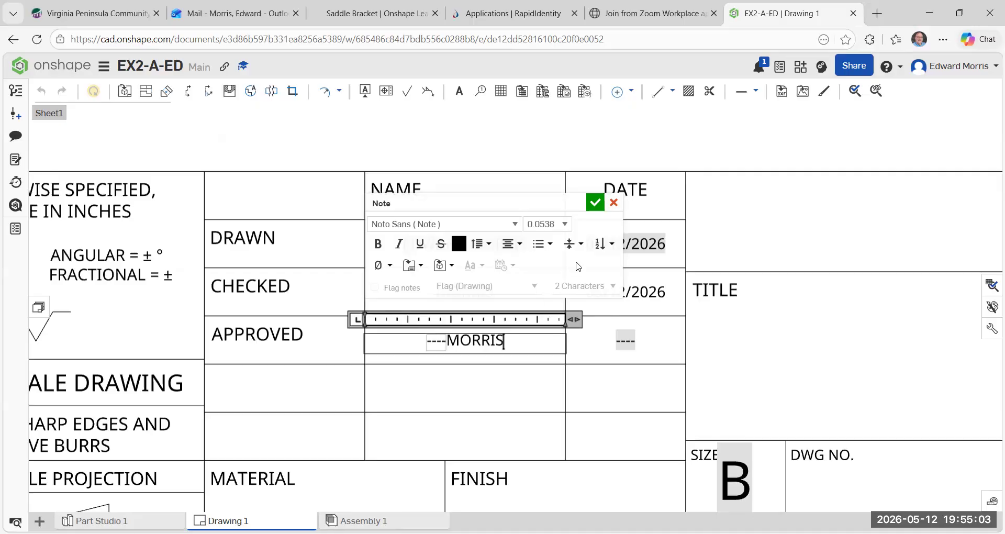
pyautogui.click(595, 202)
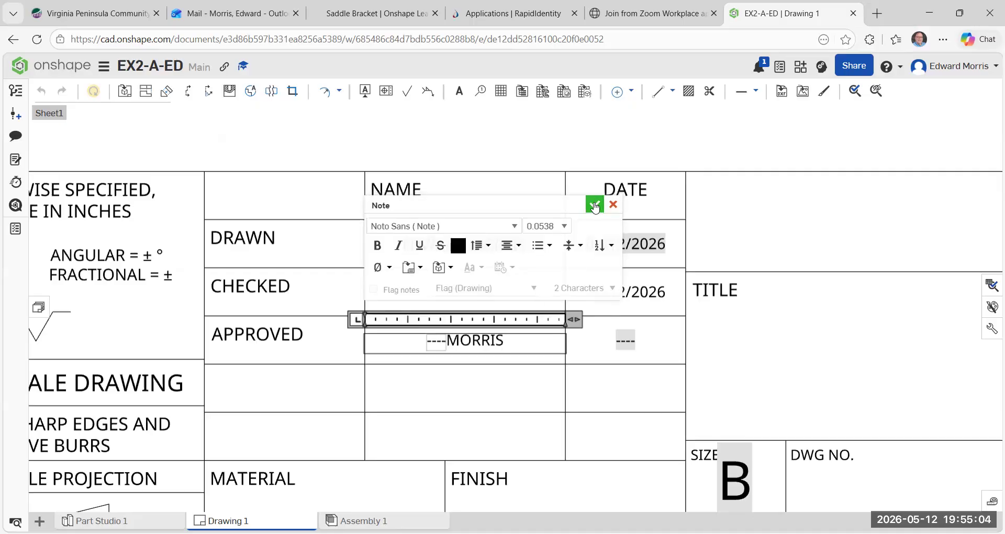
pyautogui.doubleClick(443, 346)
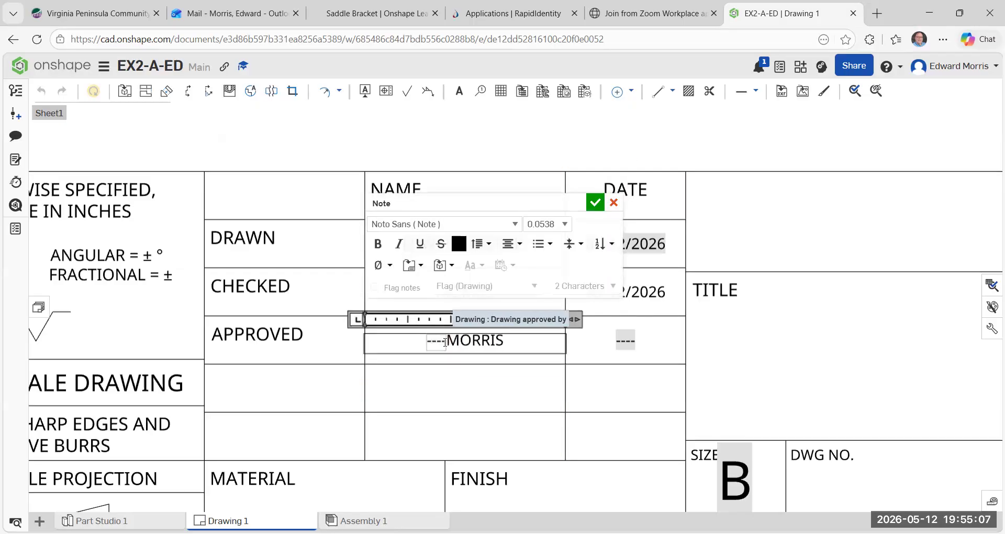
pyautogui.doubleClick(448, 350)
pyautogui.press('BackSpace')
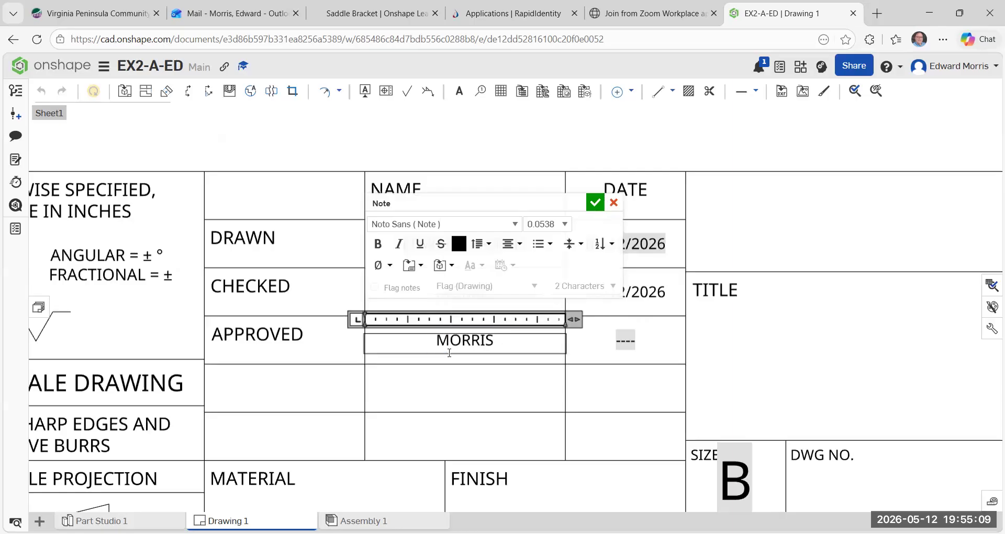
pyautogui.click(595, 203)
# Enter 05/12/2026 in the DATE cell of the title block's APPROVED row, ahead of the placeholder.
pyautogui.scroll(-3, 483, 148)
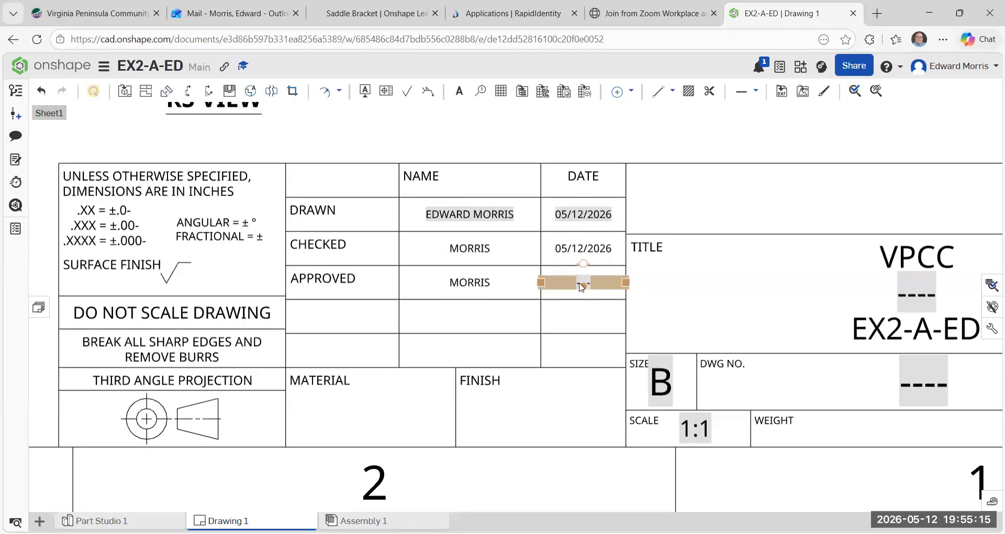
pyautogui.doubleClick(581, 285)
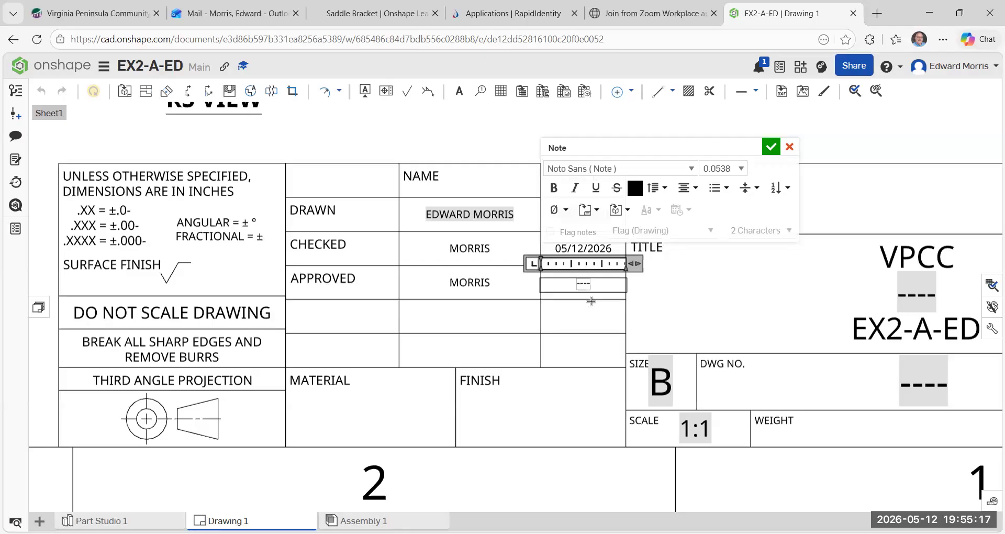
pyautogui.write('05/12/')
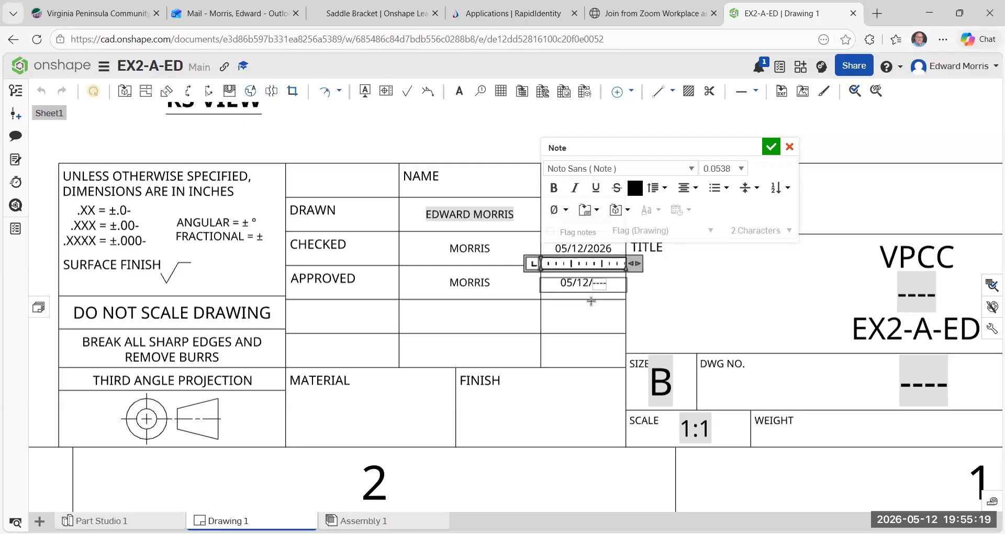
pyautogui.write('2026')
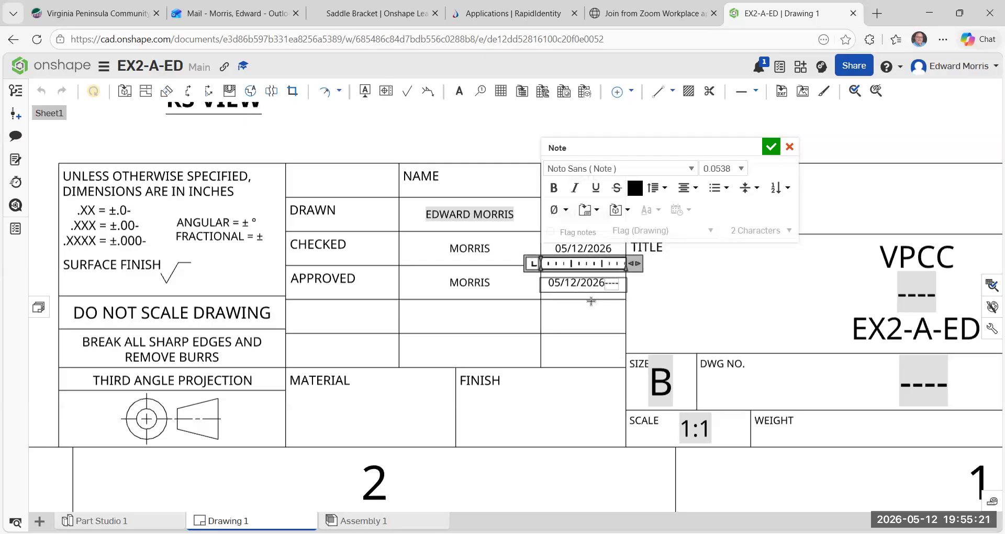
pyautogui.click(771, 148)
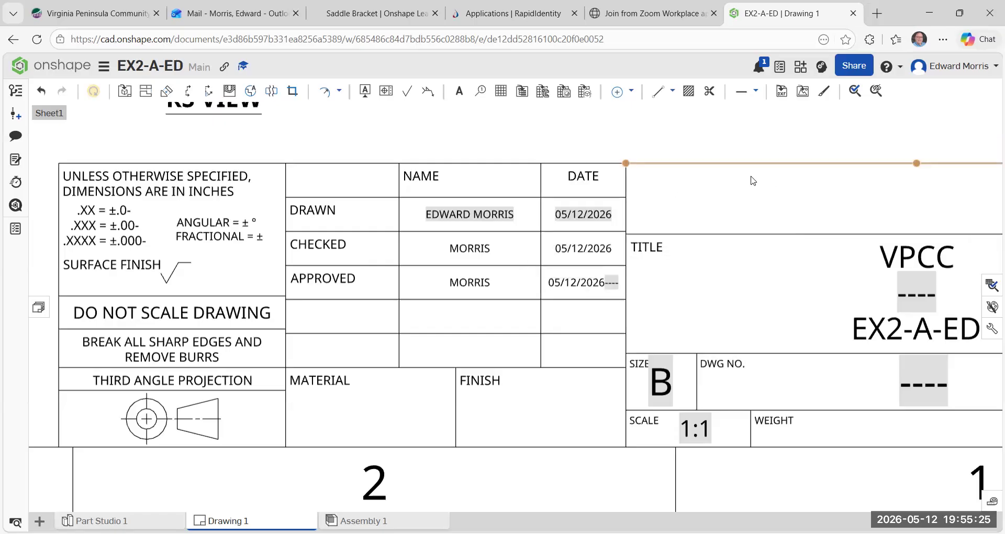
# Review the sheet's top, front, right-side and isometric views with their dimensions, labels and title block.
pyautogui.scroll(-5, 690, 299)
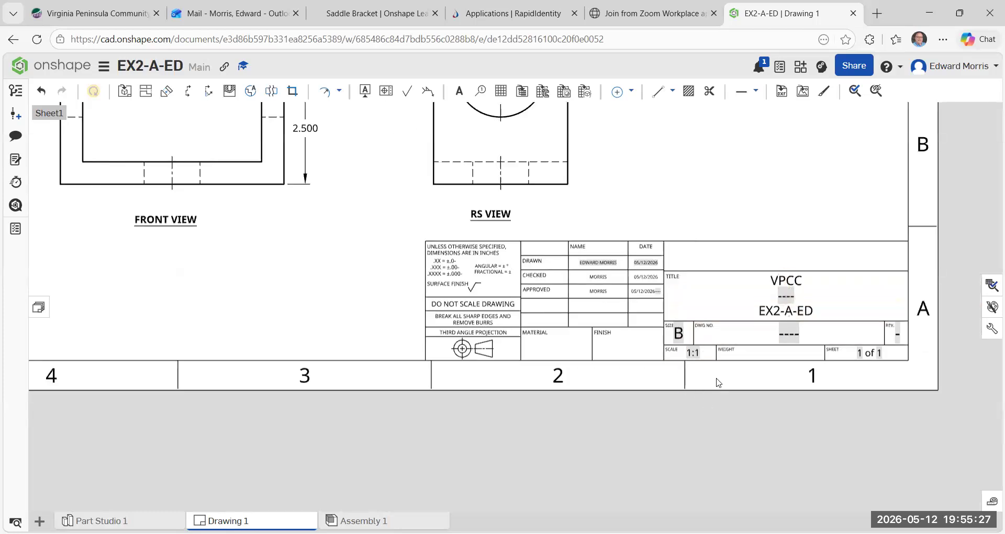
pyautogui.moveTo(724, 367)
pyautogui.mouseDown(button='middle')
pyautogui.moveTo(585, 394)
pyautogui.moveTo(577, 411)
pyautogui.moveTo(623, 509)
pyautogui.mouseUp(button='middle')
pyautogui.moveTo(613, 357)
pyautogui.mouseDown(button='middle')
pyautogui.moveTo(802, 496)
pyautogui.moveTo(911, 532)
pyautogui.mouseUp(button='middle')
pyautogui.moveTo(494, 336); pyautogui.dragTo(562, 362, button='middle')
pyautogui.moveTo(368, 173); pyautogui.dragTo(367, 222, button='middle')
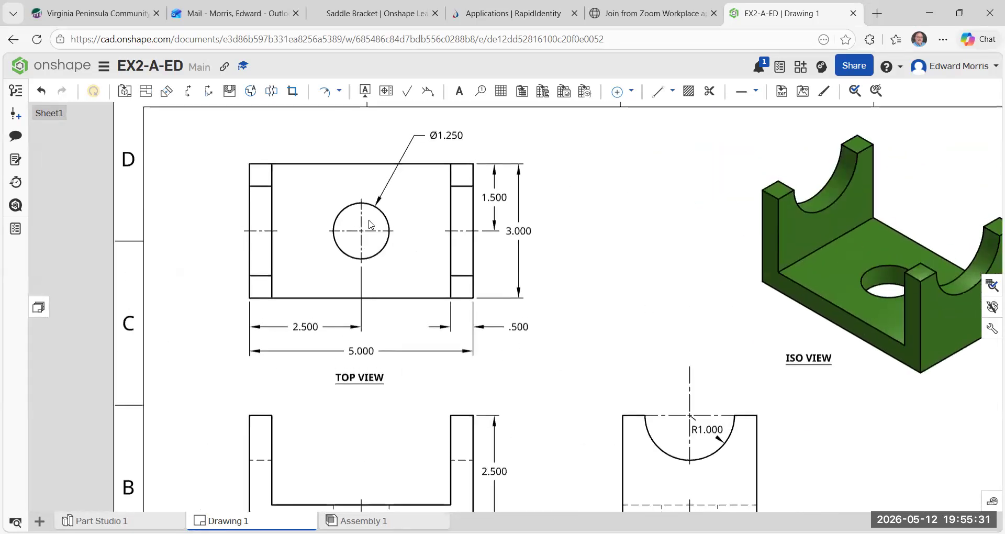
pyautogui.scroll(-2, 398, 274)
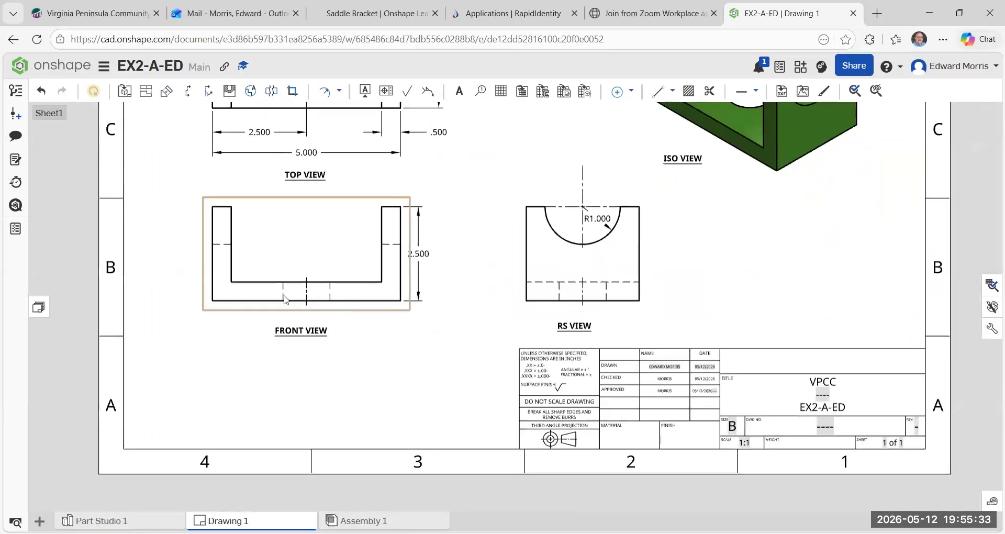
pyautogui.moveTo(412, 372); pyautogui.dragTo(238, 361, button='middle')
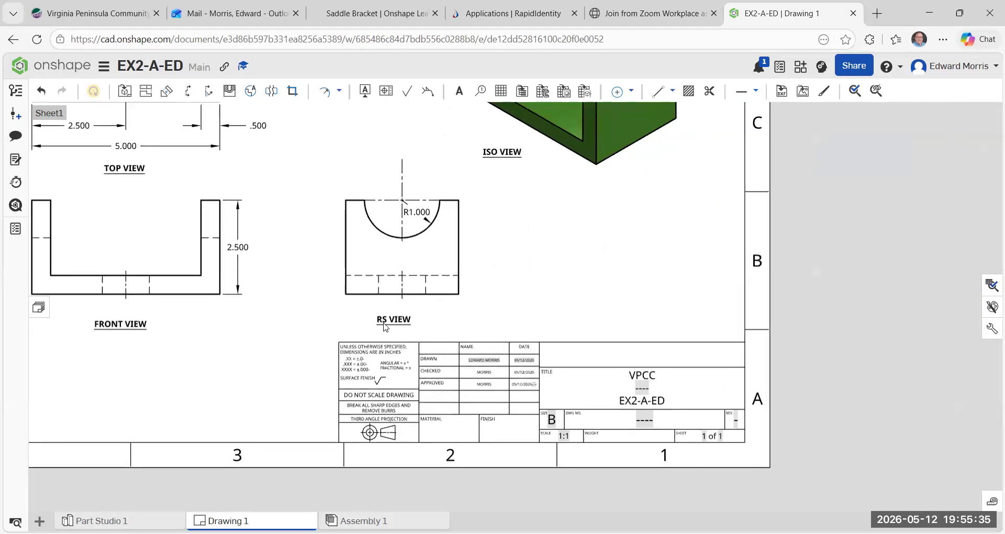
pyautogui.scroll(2, 386, 328)
pyautogui.scroll(-2, 386, 328)
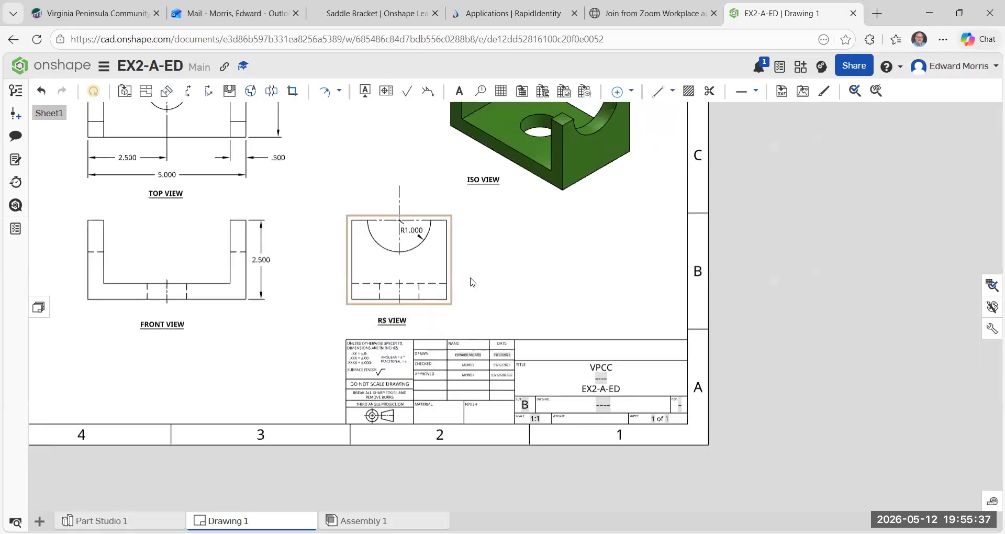
pyautogui.scroll(-1, 472, 284)
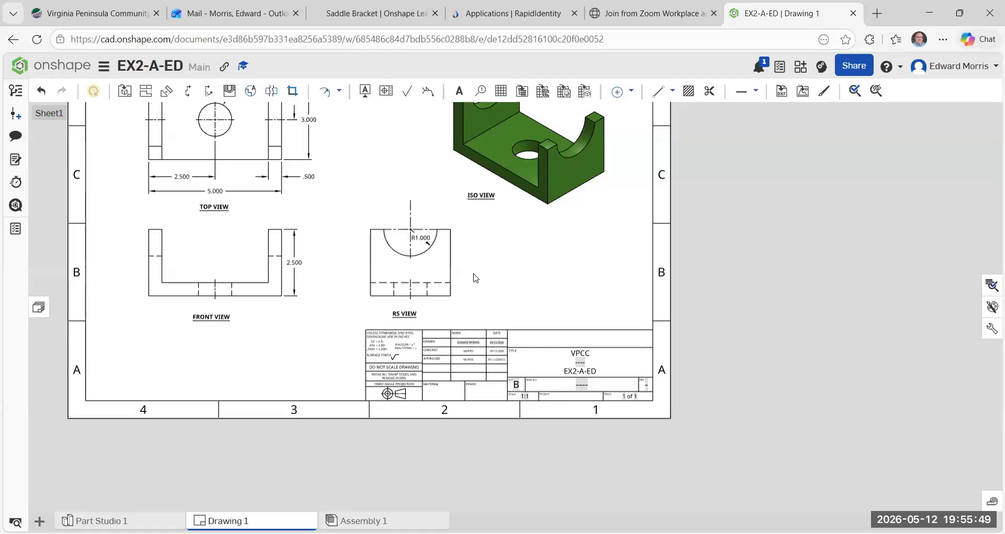
# Place a note in the empty area below the isometric view with the lines SADDLE BRACKET and UNITS = in.
pyautogui.scroll(-3, 472, 350)
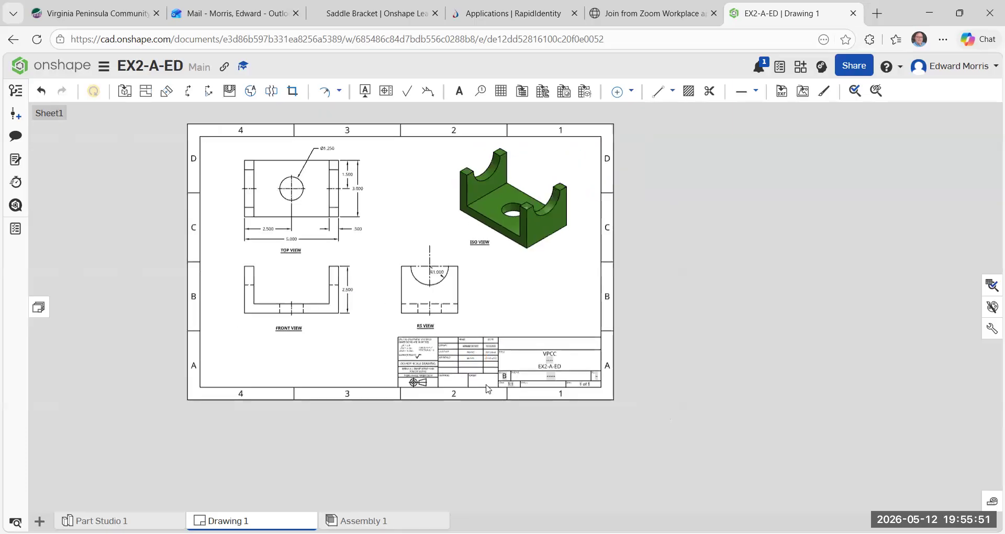
pyautogui.click(459, 91)
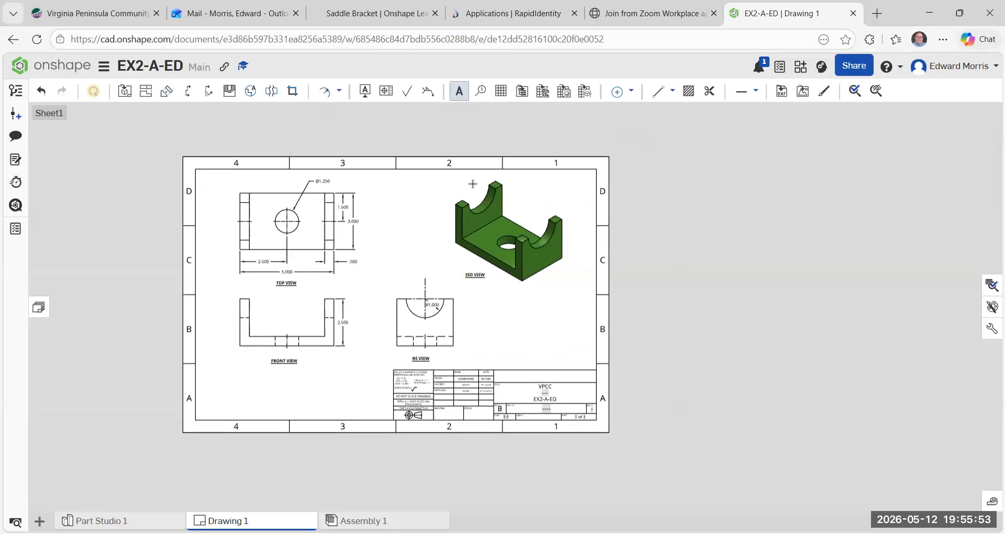
pyautogui.scroll(3, 518, 324)
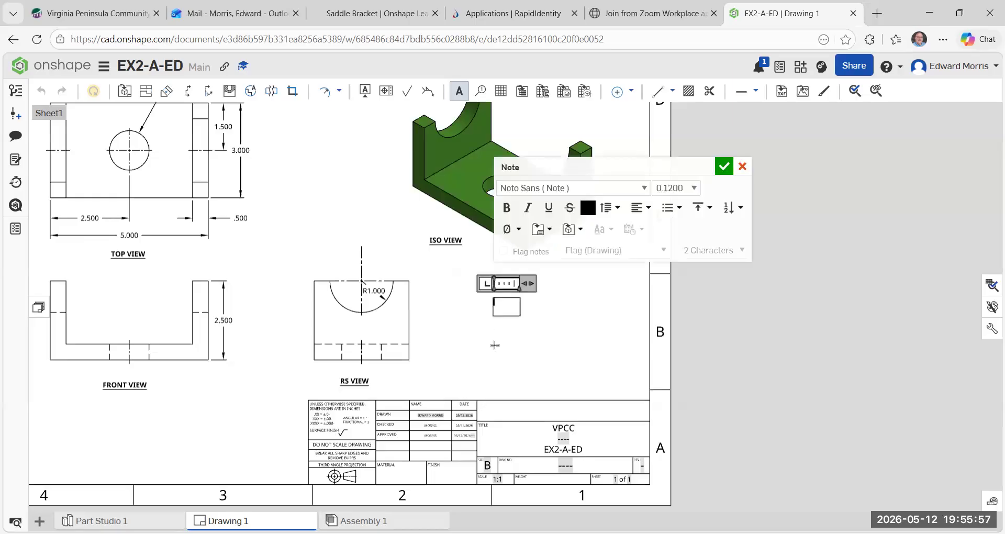
pyautogui.write('SADDLE')
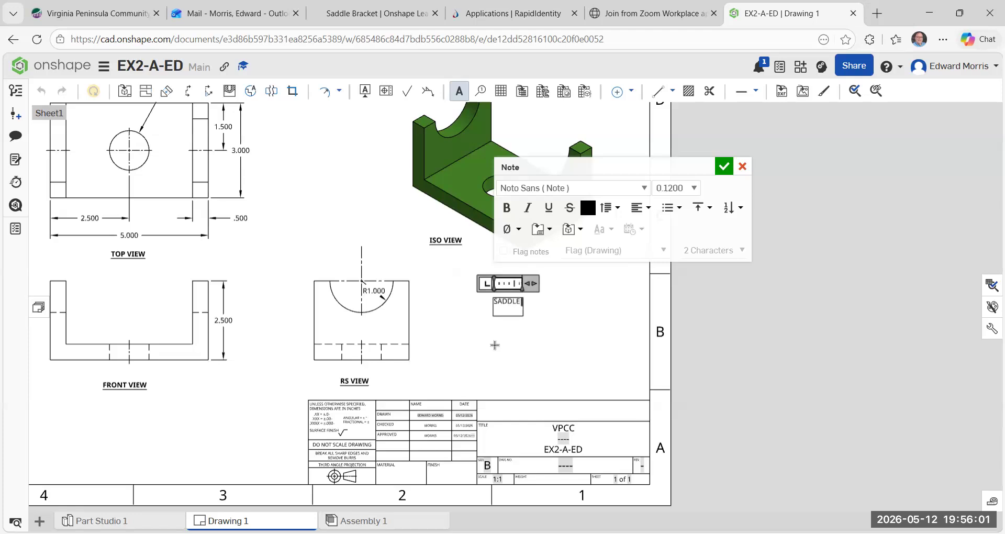
pyautogui.write(' BRAC')
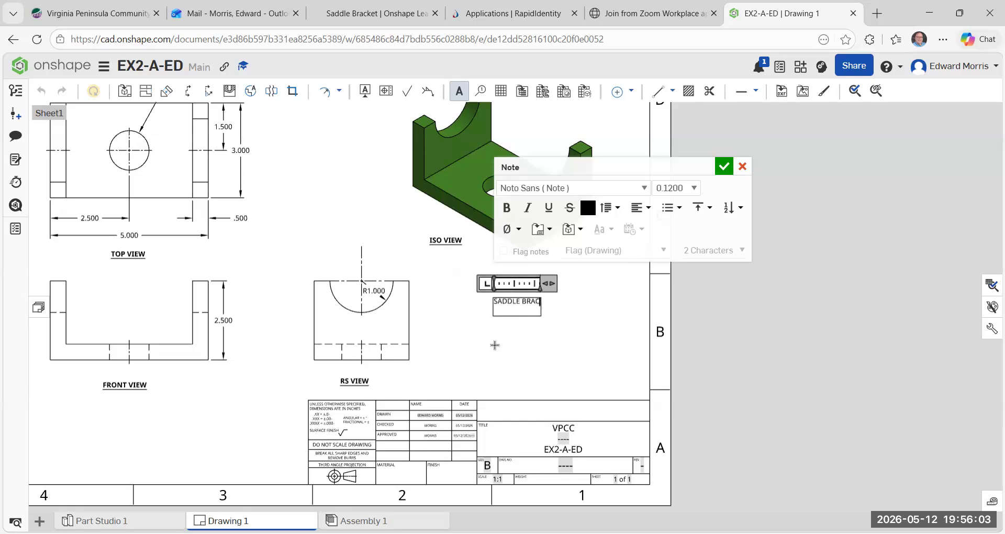
pyautogui.write('KET')
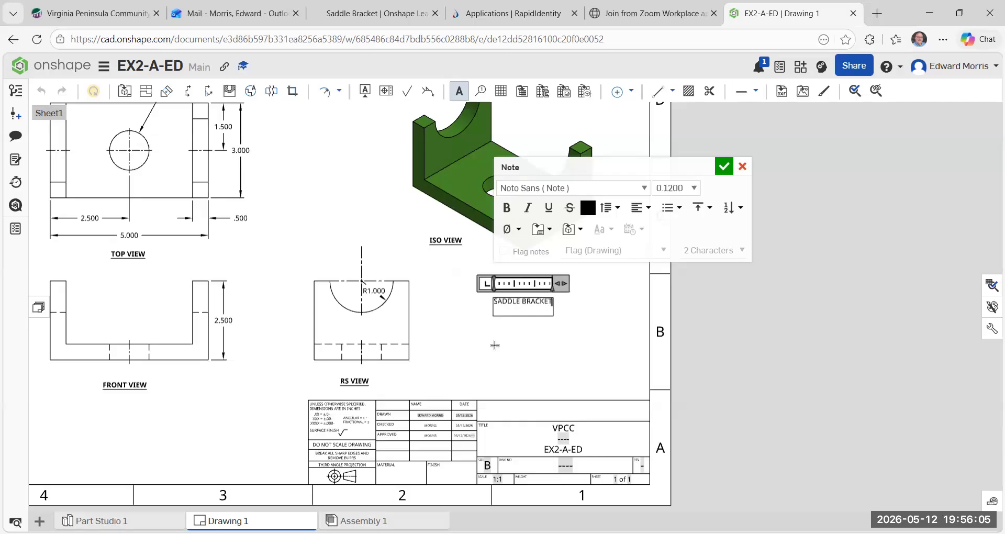
pyautogui.press('Return')
pyautogui.write('UNIT')
pyautogui.write('S = in')
# Add the lines MATERIAL = HDPE and THICKNESS = 0.5 in to the note and finish it.
pyautogui.press('Return')
pyautogui.write('MAT')
pyautogui.scroll(1, 495, 358)
pyautogui.write('ERIAL')
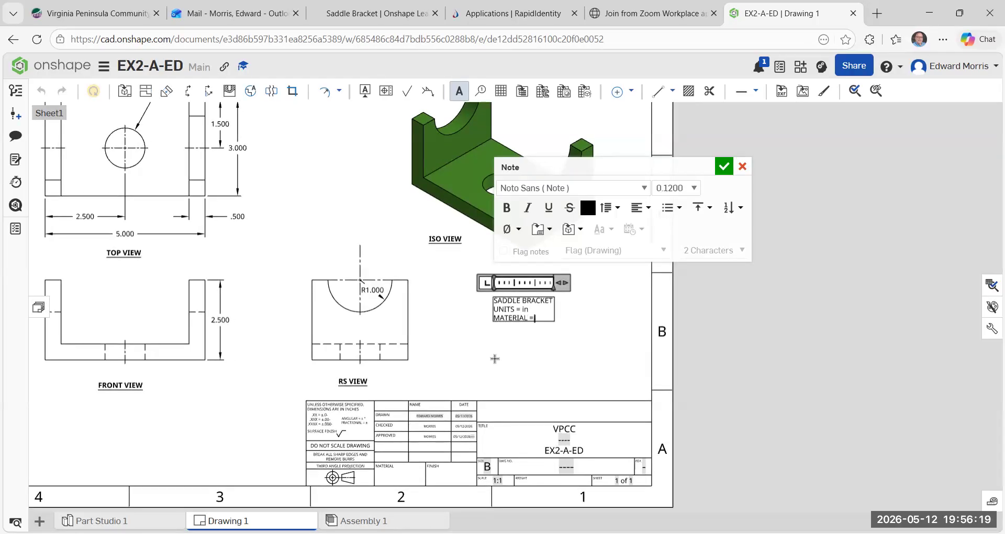
pyautogui.write(' = HDPE')
pyautogui.press('Return')
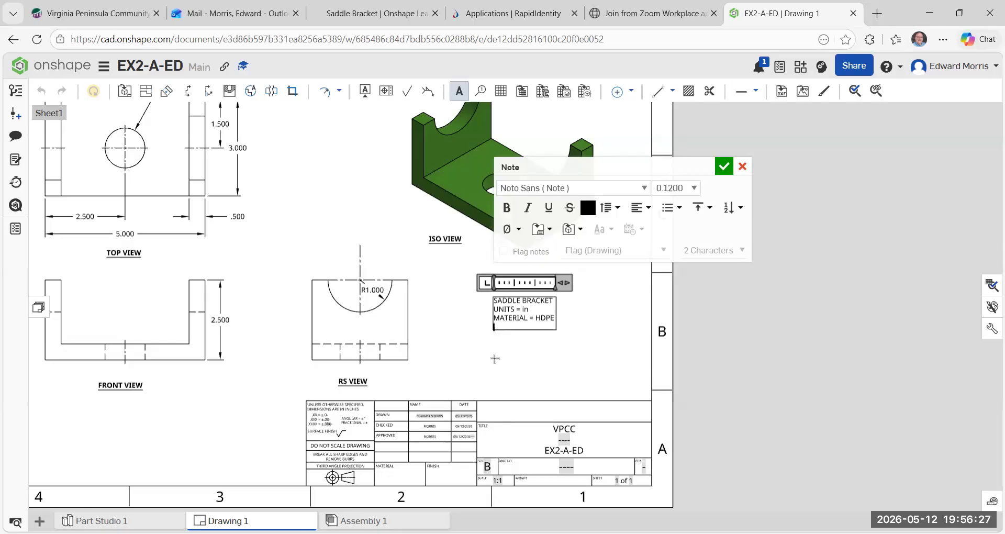
pyautogui.write('THICKNESS = 0.5 in')
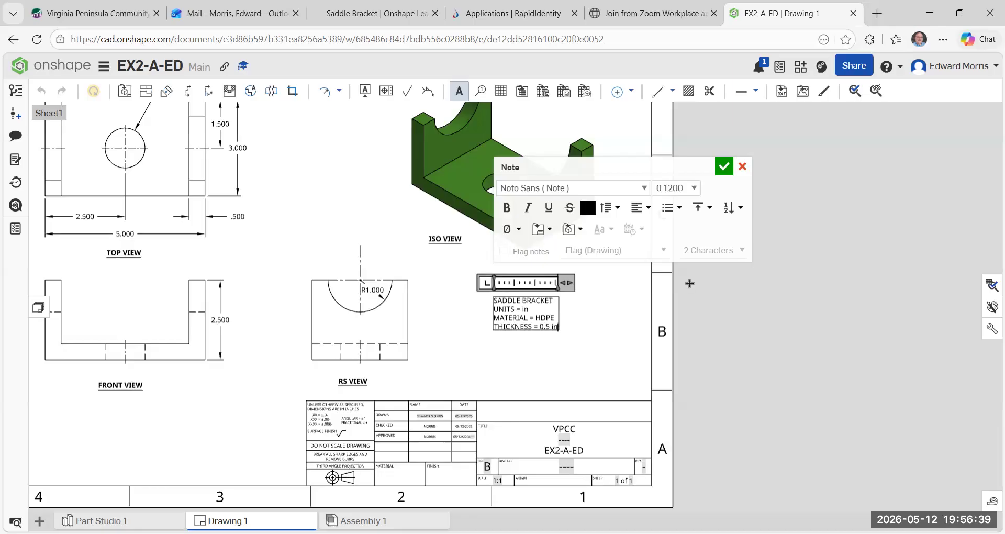
pyautogui.click(724, 166)
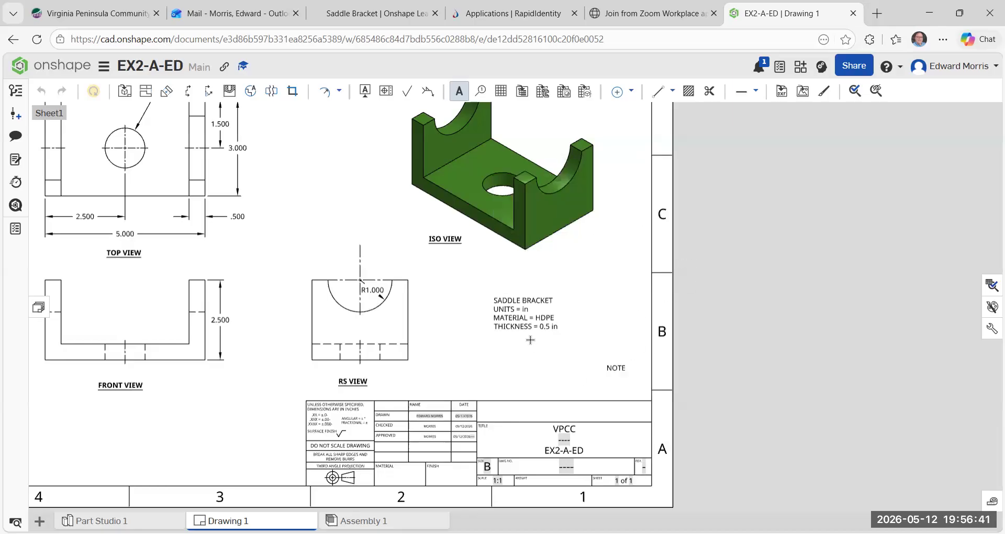
pyautogui.press('Escape')
# Move the saddle bracket note slightly down in the space above the title block.
pyautogui.click(529, 327)
pyautogui.scroll(1, 529, 328)
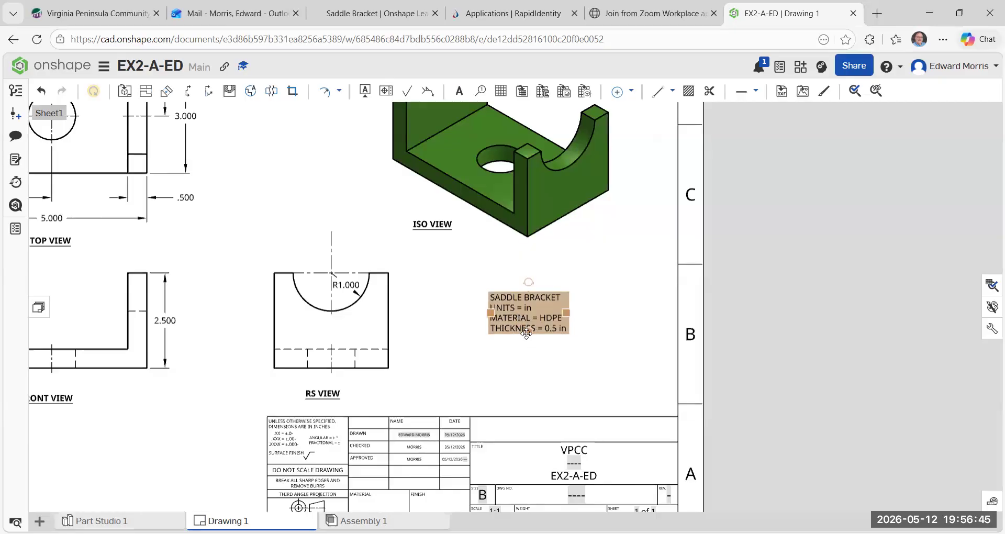
pyautogui.moveTo(529, 332)
pyautogui.mouseDown()
pyautogui.moveTo(529, 352)
pyautogui.moveTo(529, 337)
pyautogui.mouseUp()
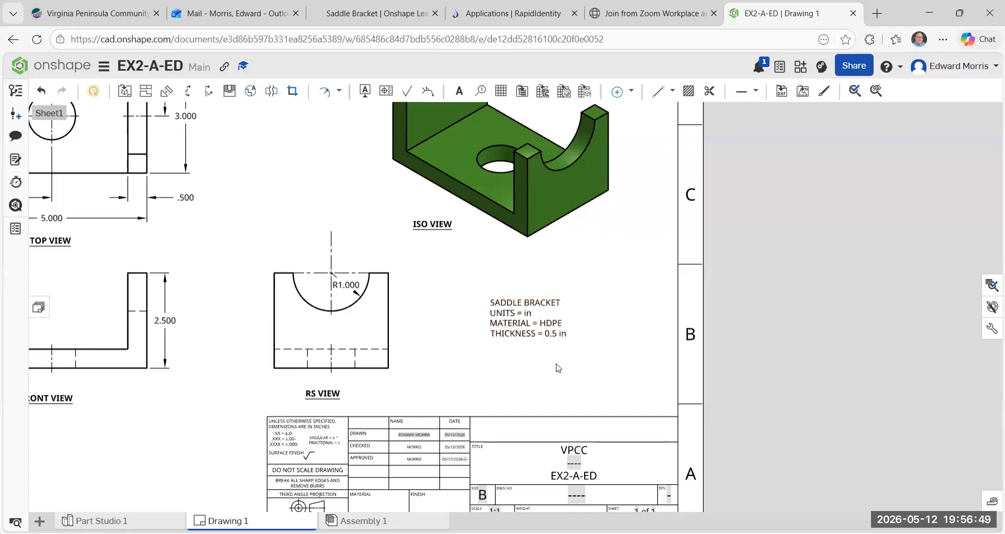
# Make the SADDLE BRACKET heading line of the note bold.
pyautogui.scroll(3, 590, 348)
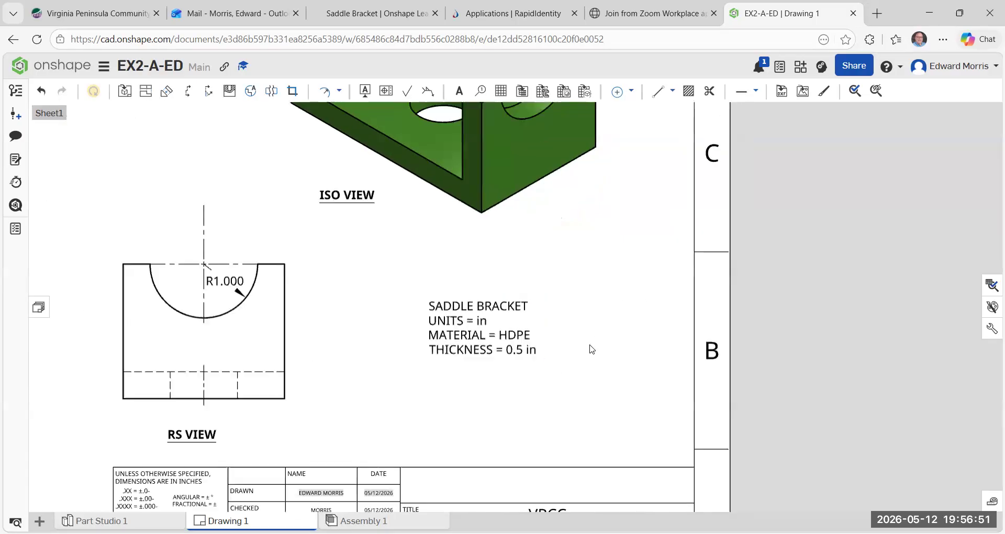
pyautogui.scroll(-4, 655, 294)
pyautogui.scroll(5, 656, 294)
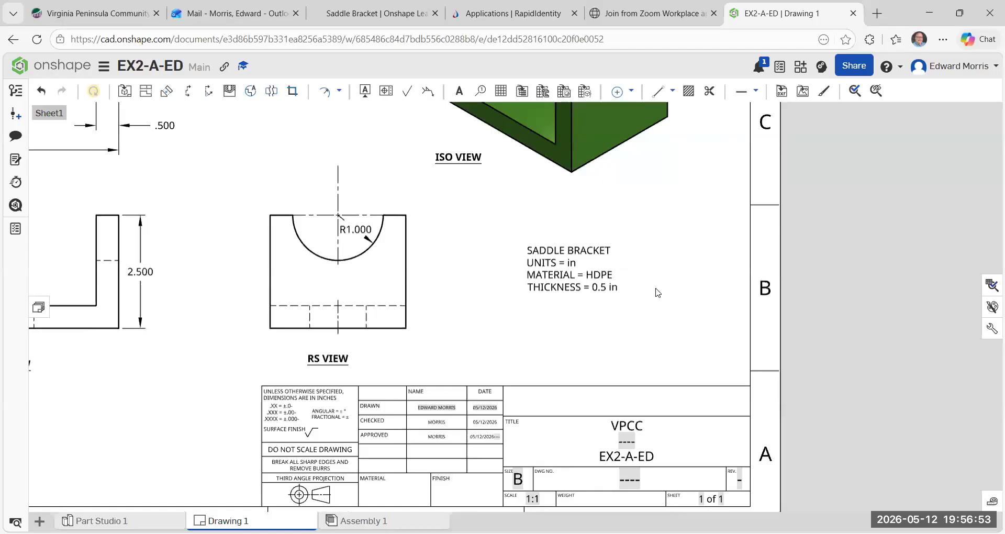
pyautogui.click(612, 248)
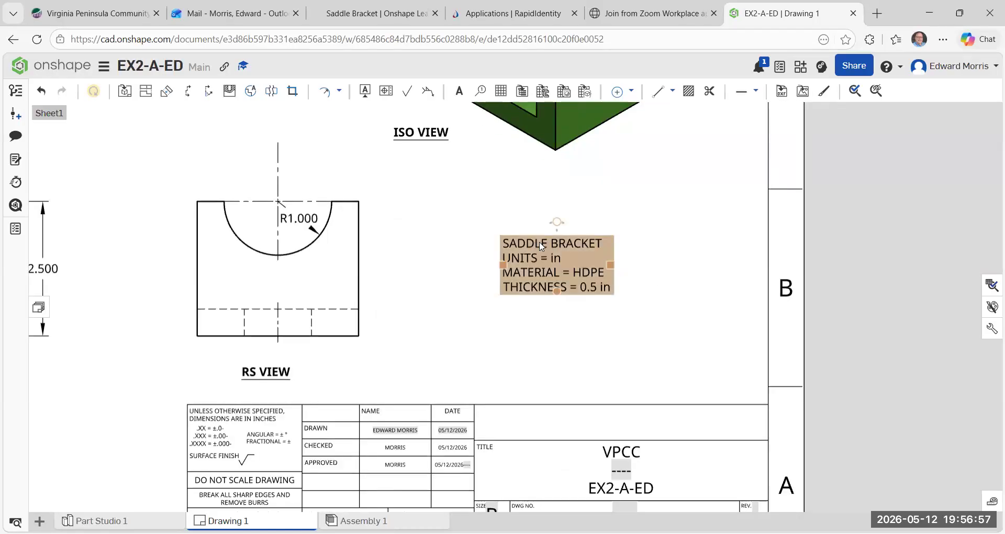
pyautogui.doubleClick(540, 245)
pyautogui.moveTo(506, 243); pyautogui.dragTo(611, 241)
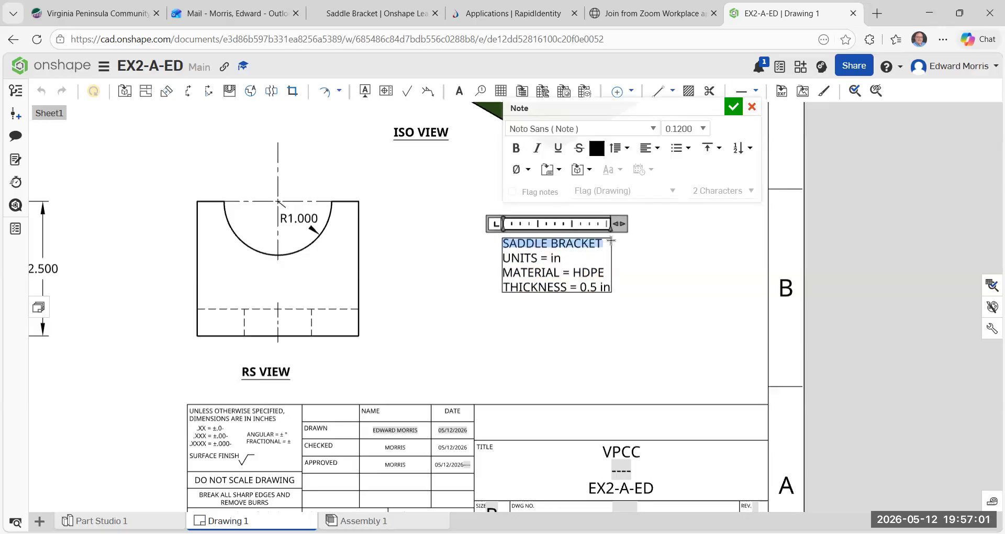
pyautogui.click(515, 148)
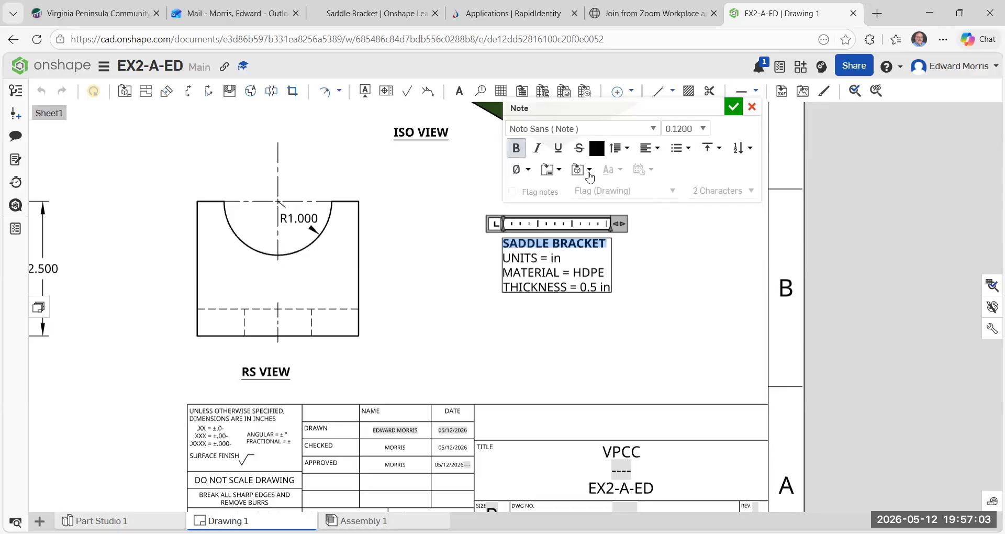
pyautogui.click(735, 107)
pyautogui.scroll(-5, 682, 309)
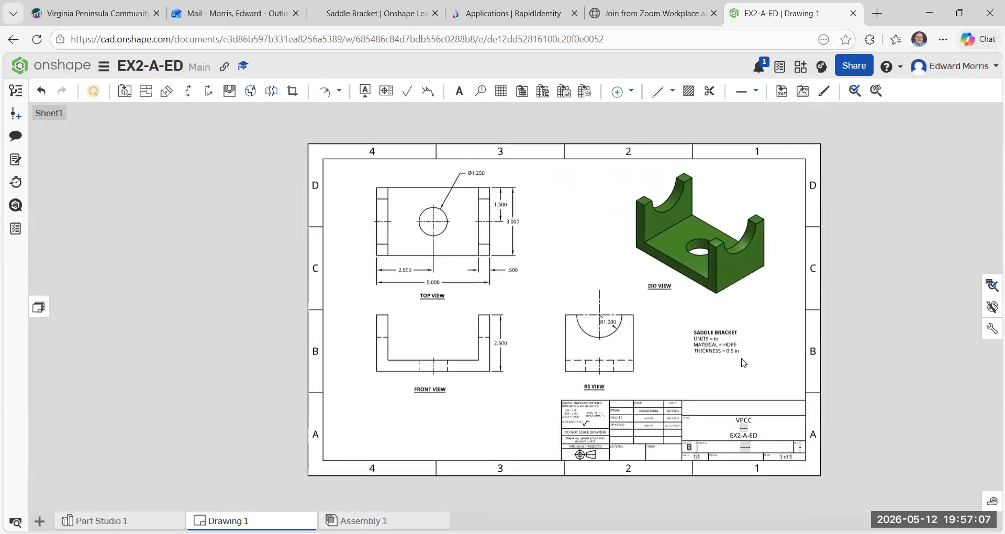
pyautogui.moveTo(744, 363); pyautogui.dragTo(693, 363, button='middle')
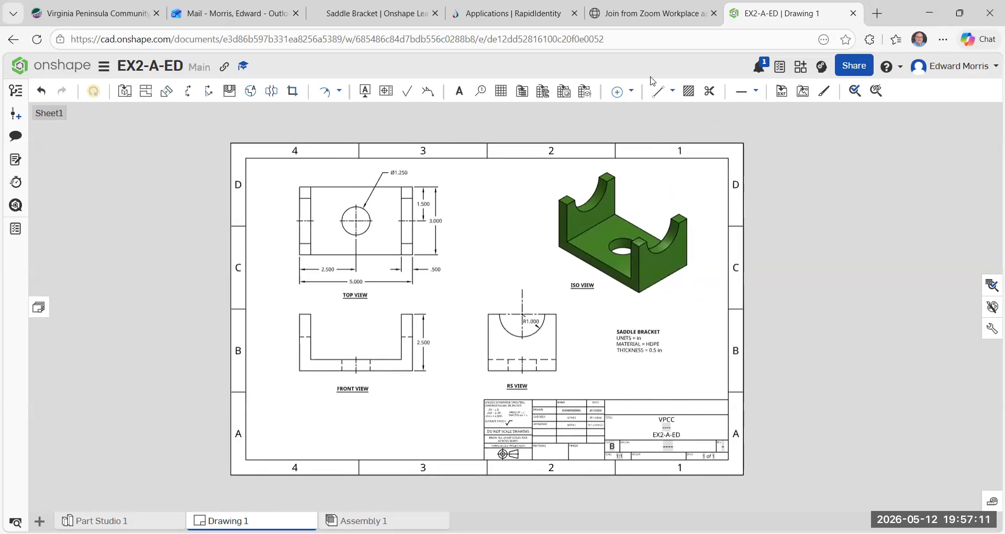
pyautogui.scroll(2, 444, 360)
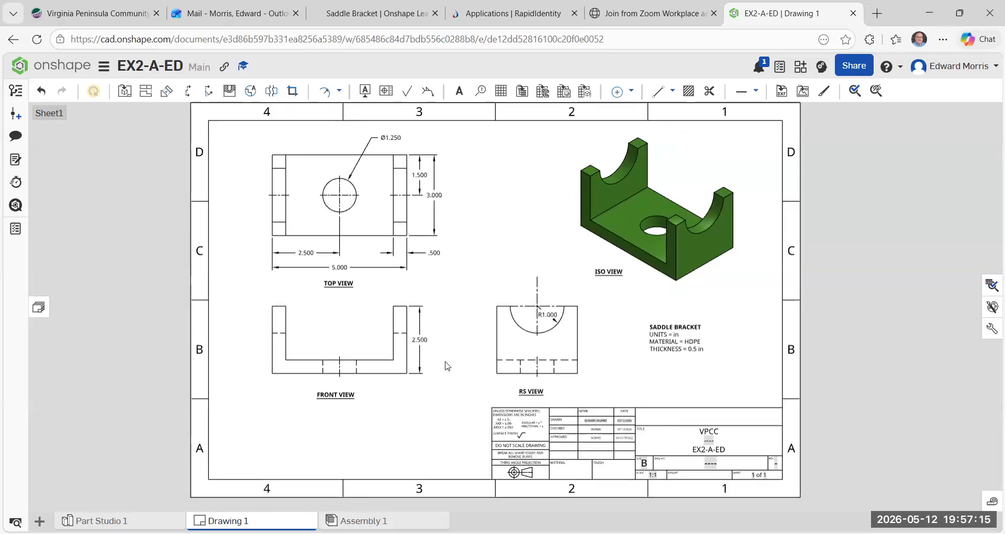
pyautogui.moveTo(680, 373)
pyautogui.mouseDown(button='middle')
pyautogui.moveTo(670, 380)
pyautogui.moveTo(686, 342)
pyautogui.moveTo(687, 356)
pyautogui.mouseUp(button='middle')
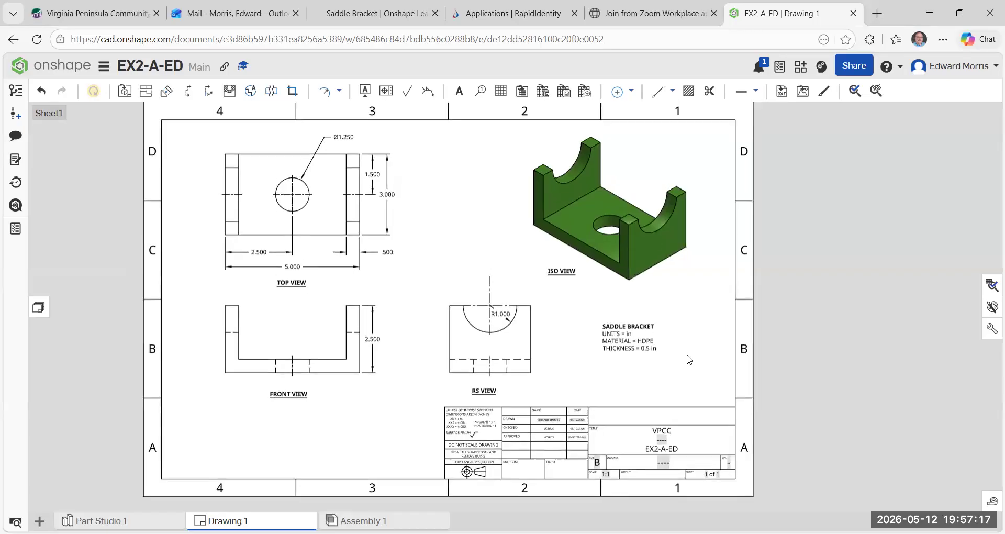